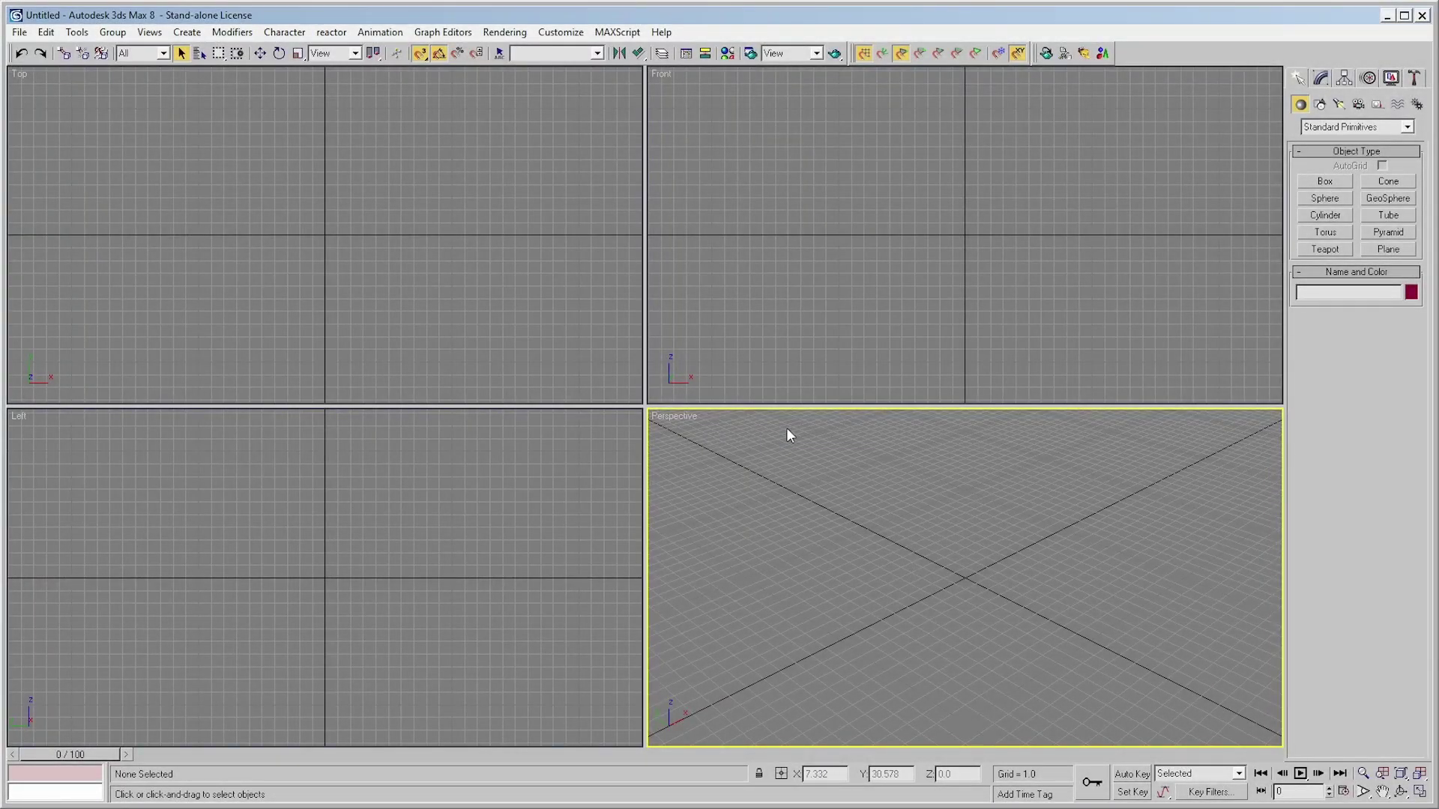
Confirm Generic Units as the scene's display unit scale
left_click(574, 33)
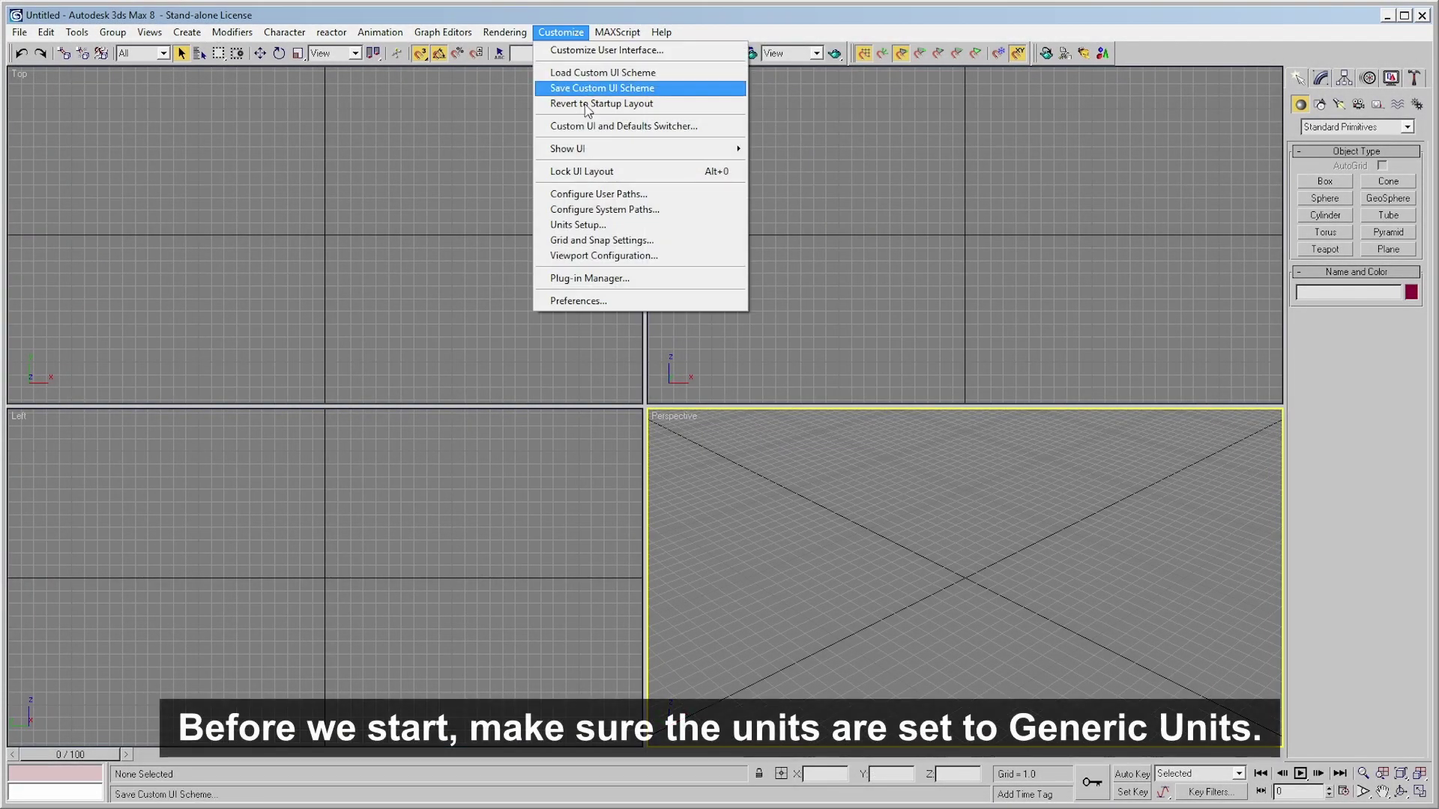
left_click(597, 227)
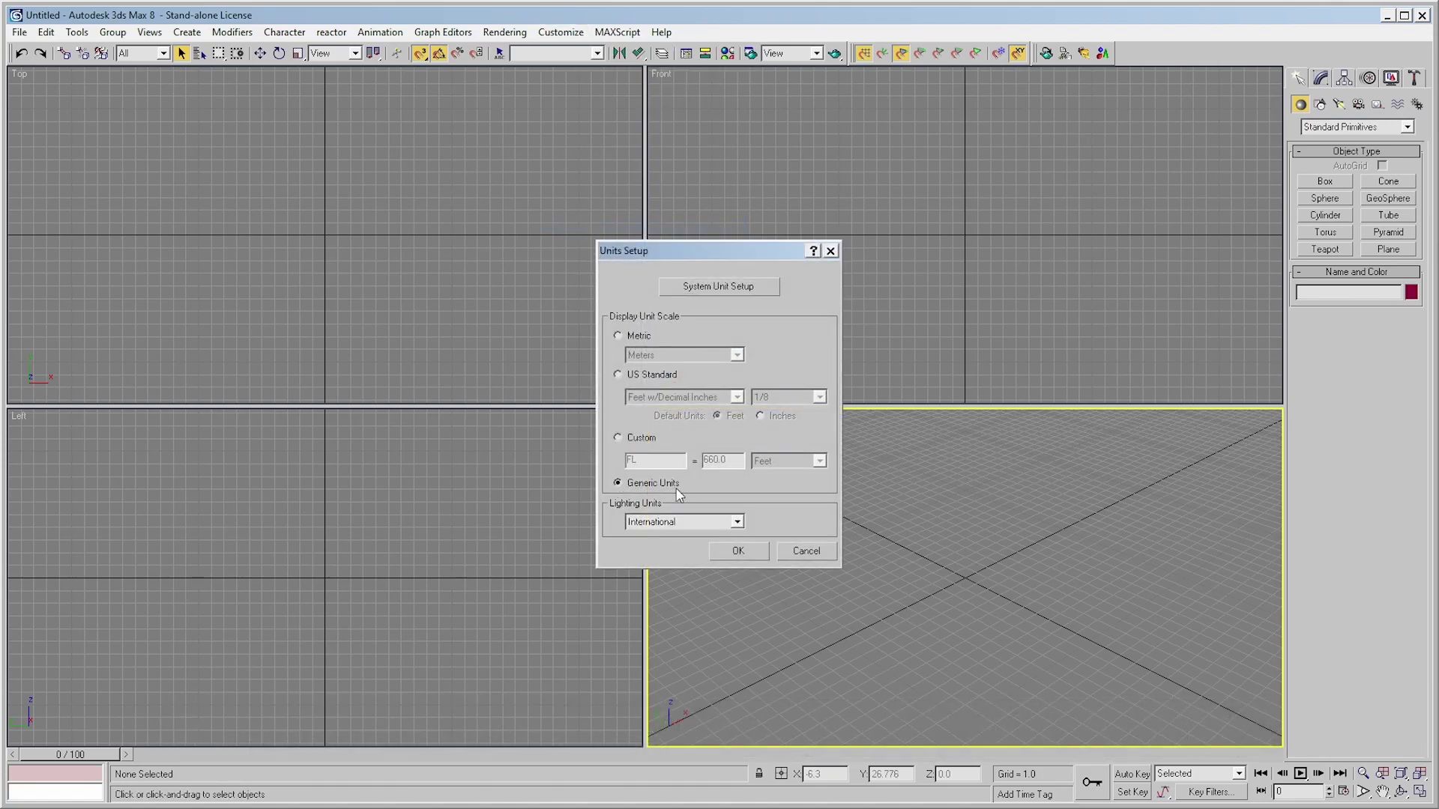
left_click(742, 554)
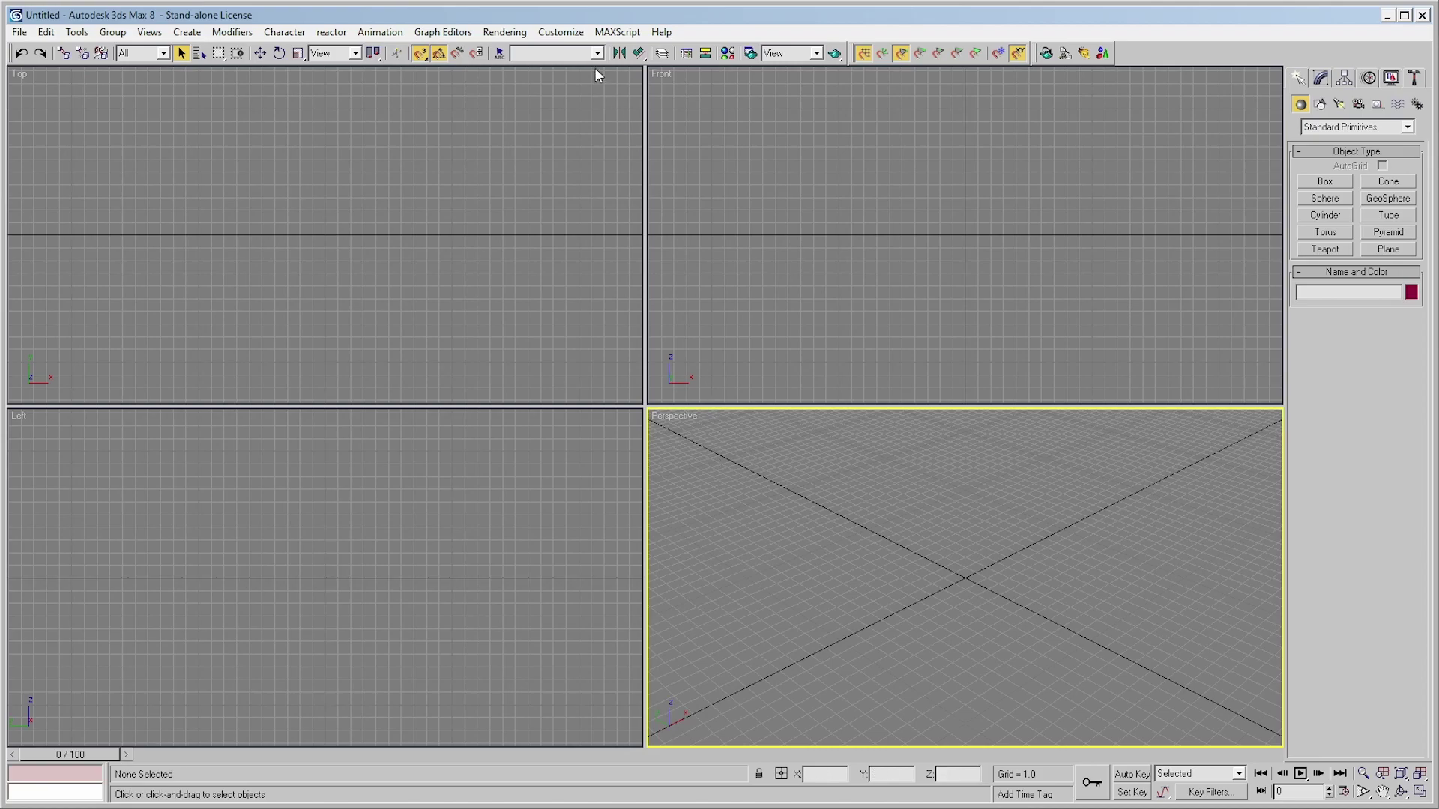
Configure the home grid with spacing 1.0, major lines every 10th line and a perspective grid extent of 100
left_click(583, 33)
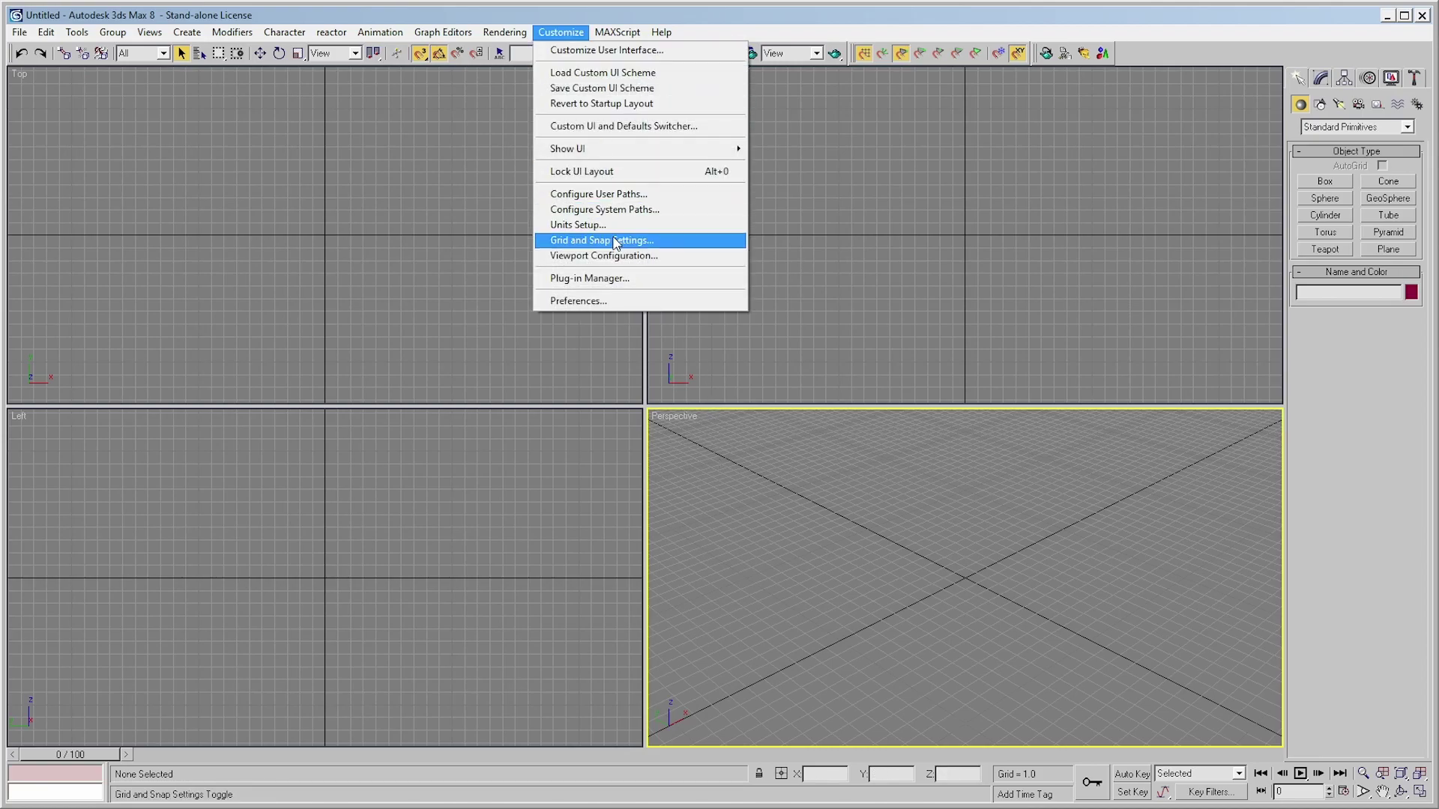
left_click(614, 242)
left_click(739, 339)
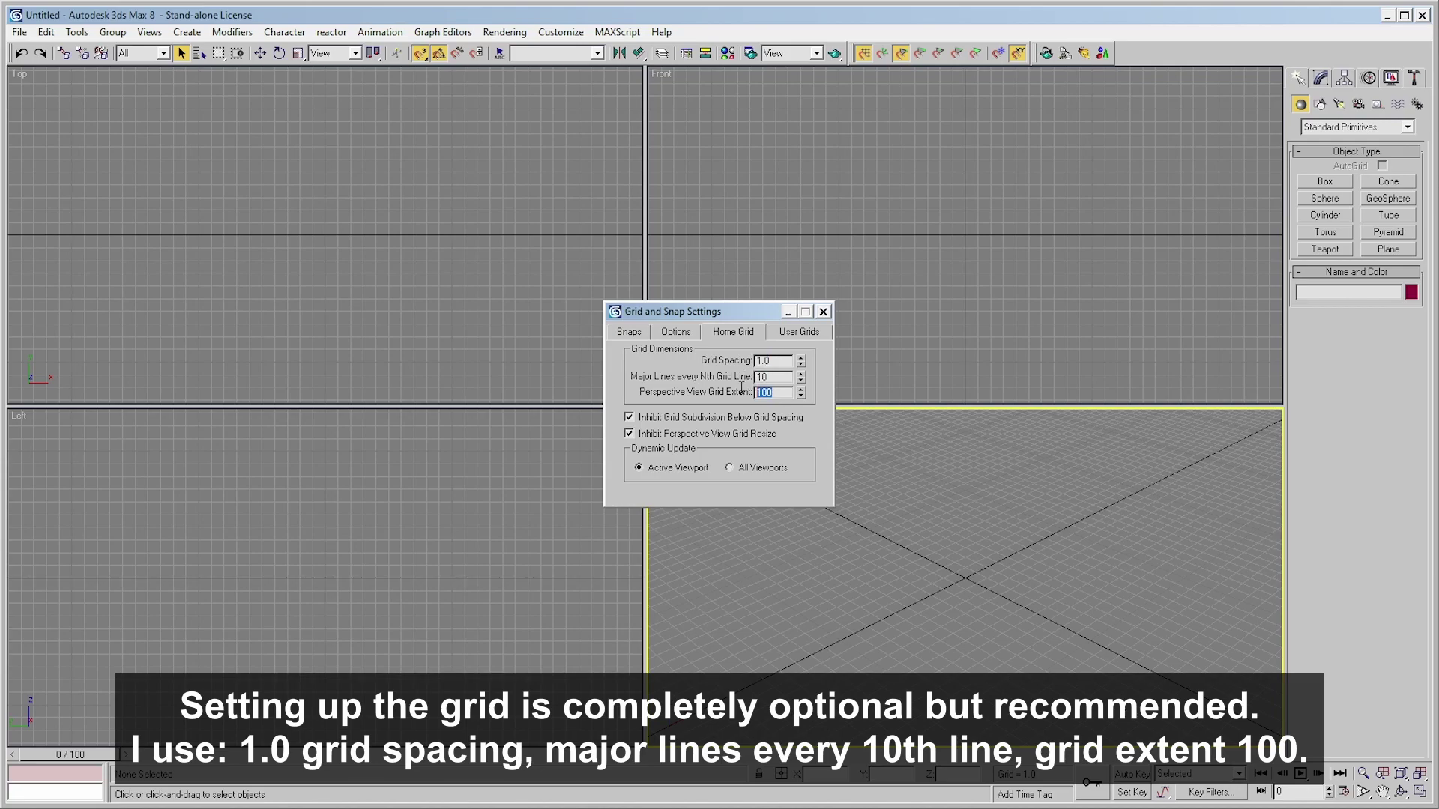
left_click(822, 313)
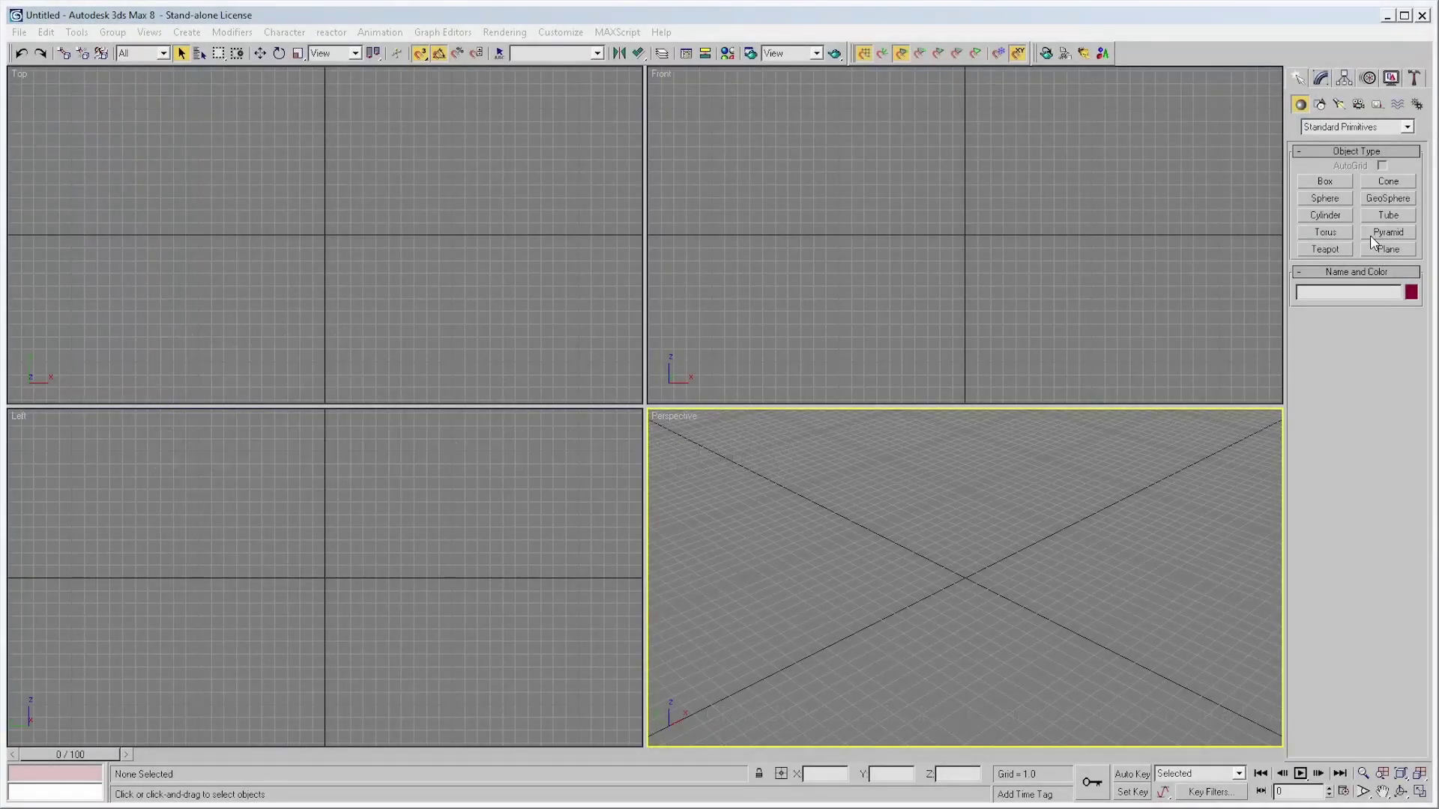
Create a cylinder with radius 1.0 and height 2.0 at the grid origin as a scale reference
left_click(1338, 217)
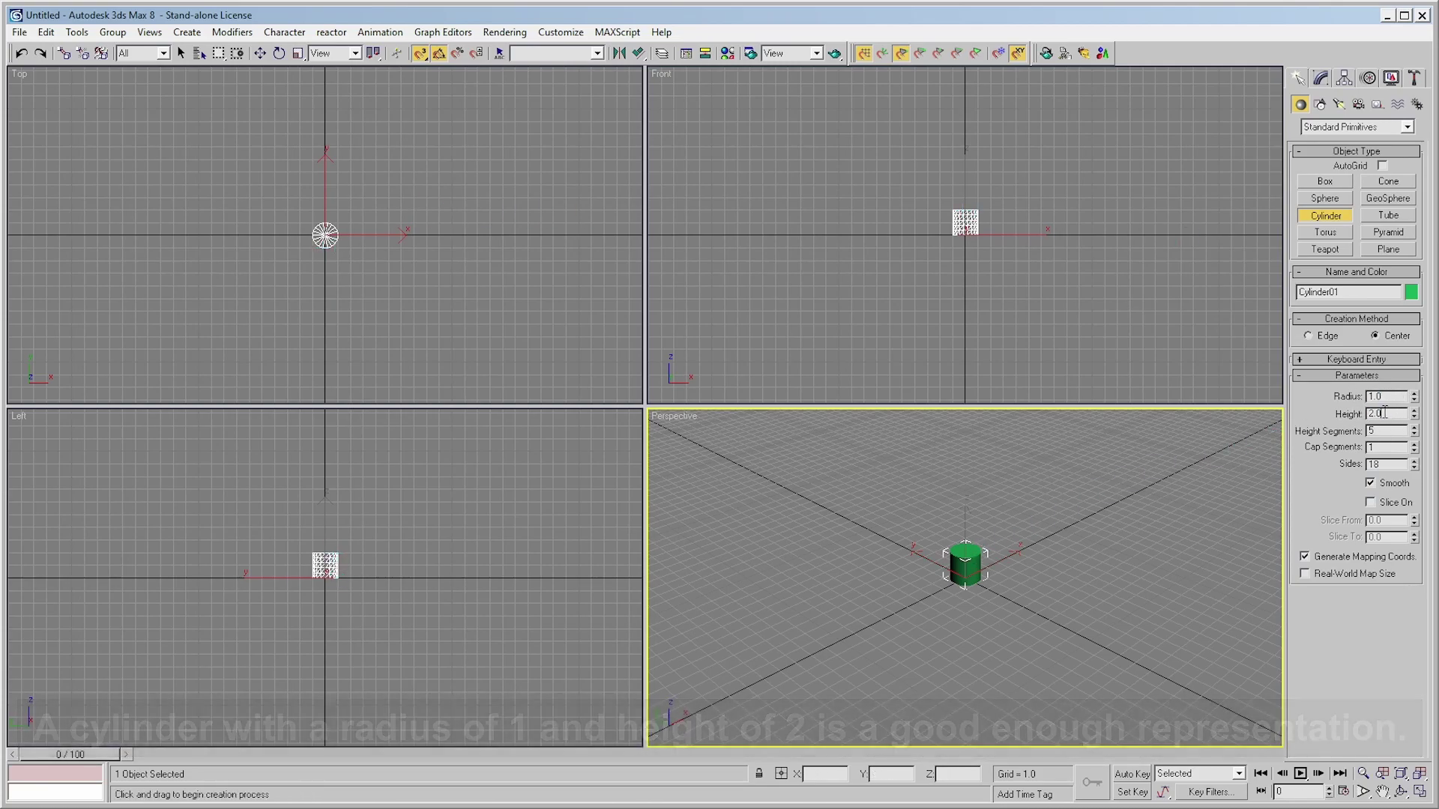
right_click(1049, 471)
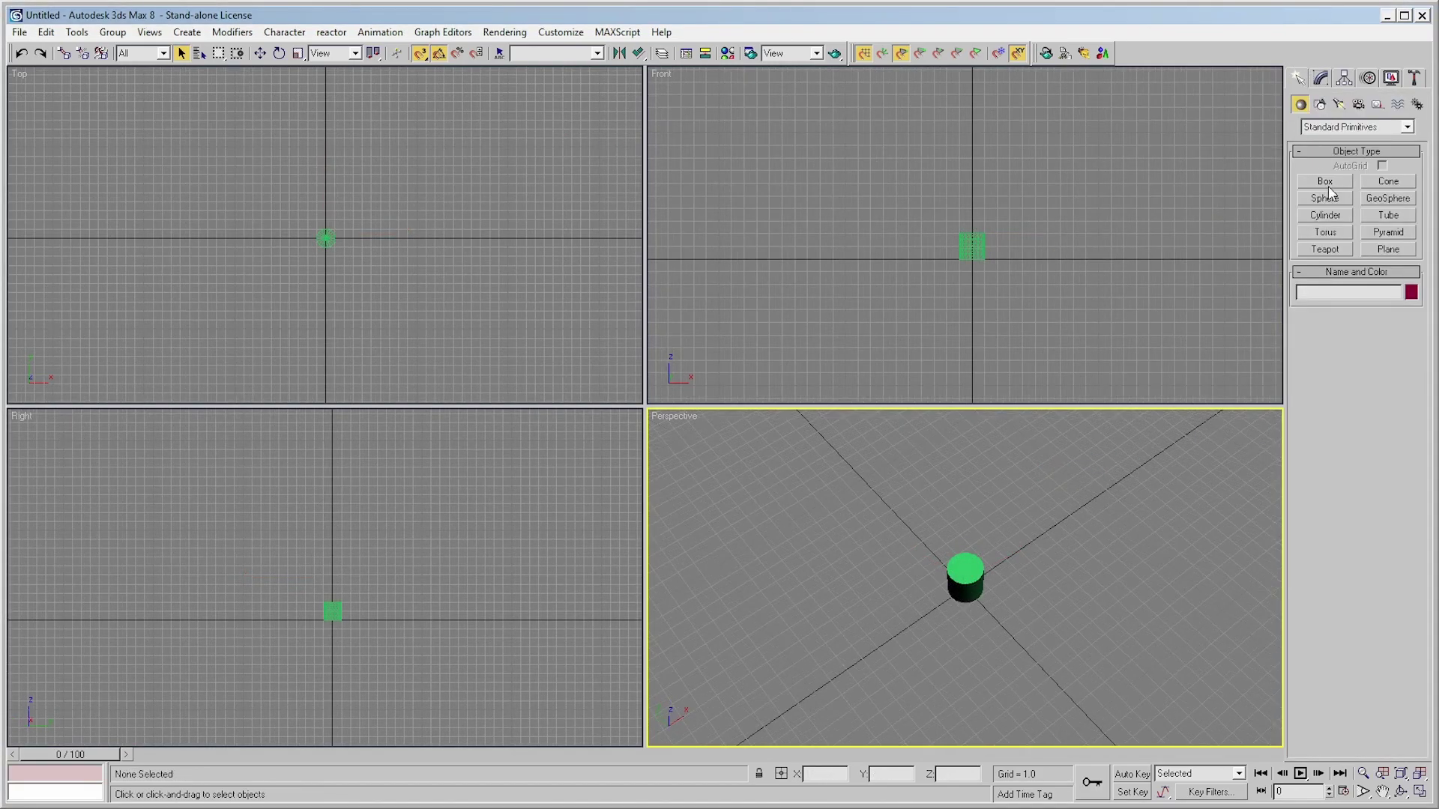
Create the first room as a box 20.0 long, 30.0 wide and 9.0 high around the reference cylinder
left_click(1324, 181)
left_click_drag(236, 147, 508, 328)
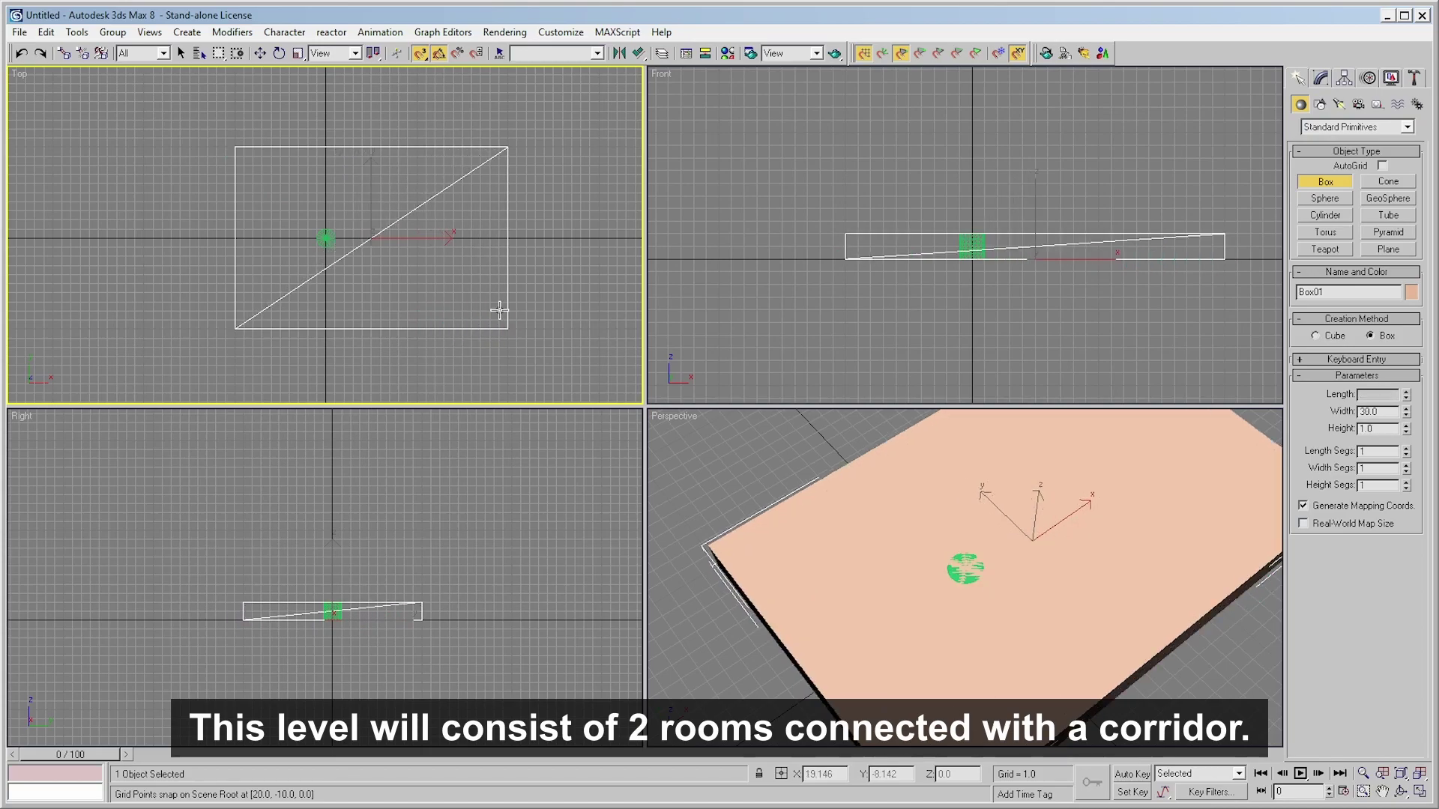
left_click(492, 244)
middle_click_drag(835, 523, 847, 487, "alt")
scroll(847, 487, "down", 3)
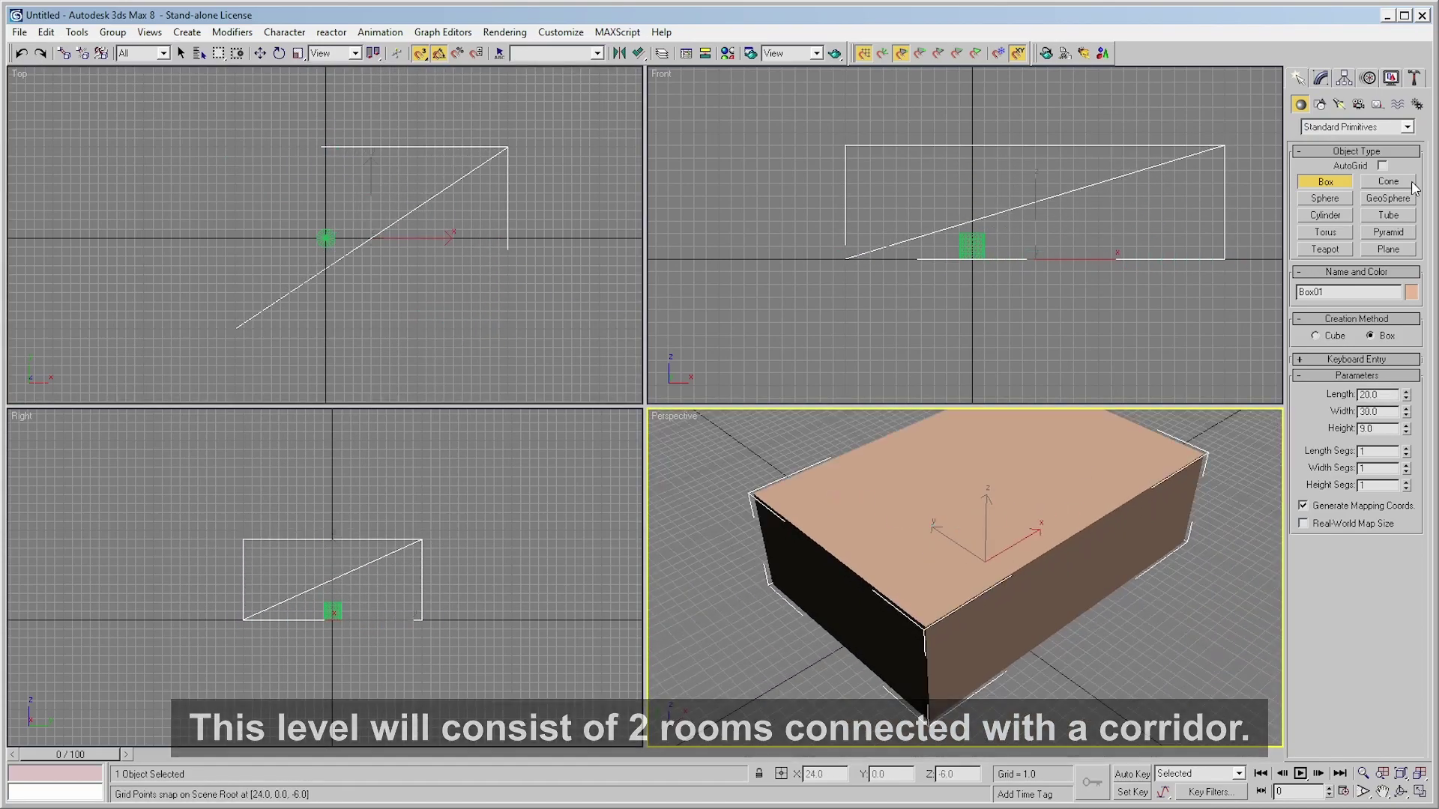
Convert the first room's box to an editable poly
left_click(1322, 80)
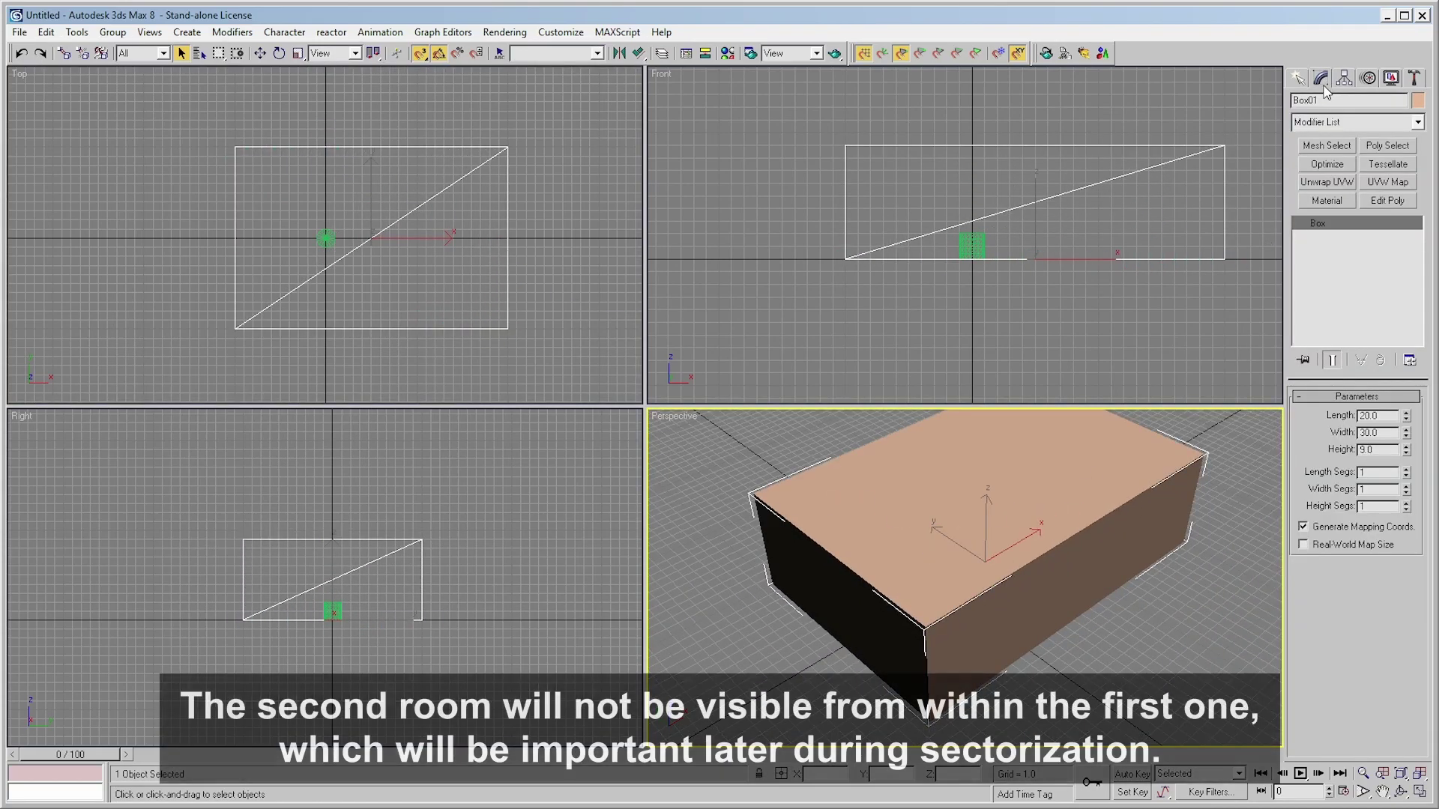
right_click(1321, 224)
left_click(1338, 314)
scroll(1338, 551, "up", 5)
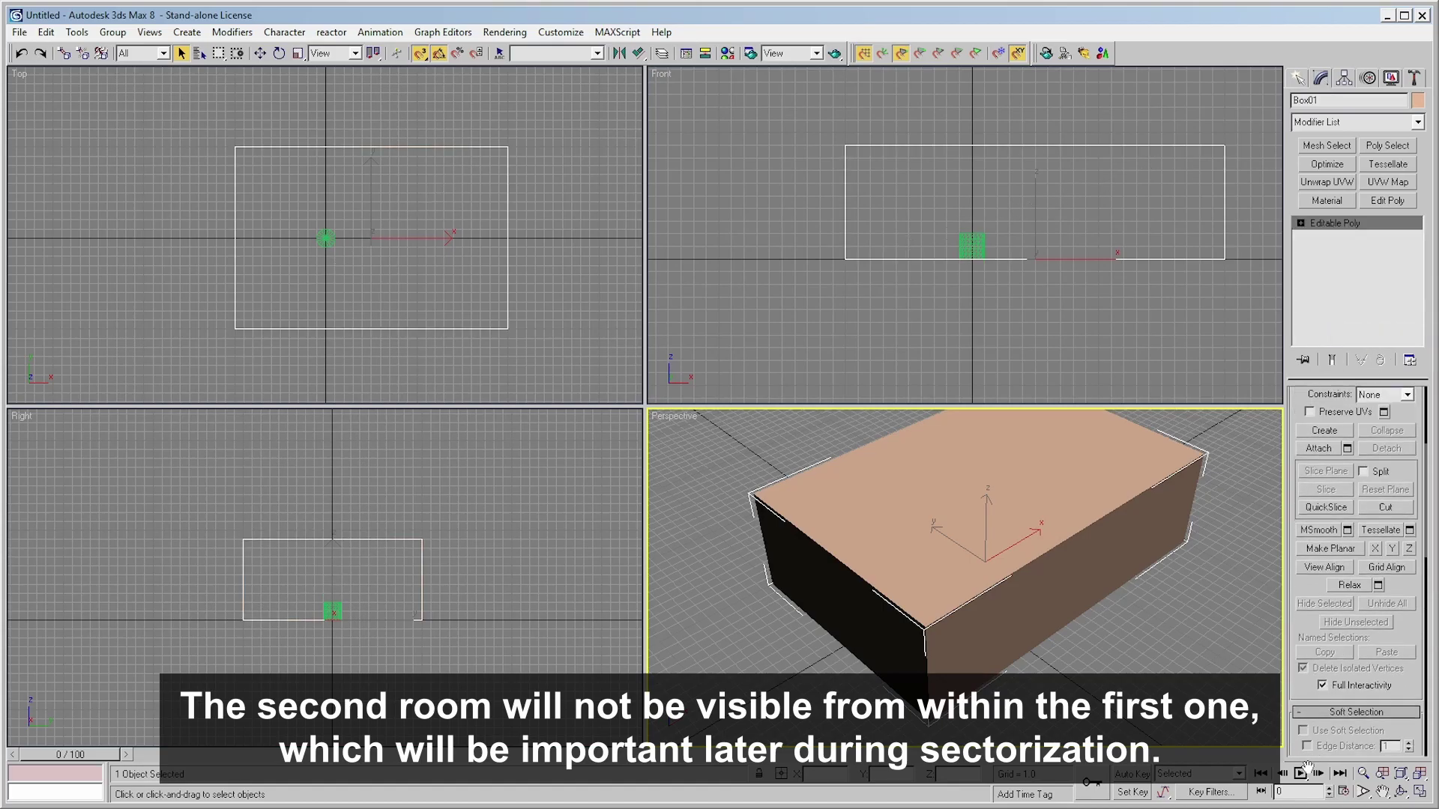
Flip the normals of the room's whole element so its faces point inward
left_click(1391, 415)
left_click(1052, 539)
scroll(1327, 599, "down", 6)
scroll(1354, 574, "up", 1)
left_click(1385, 531)
scroll(1332, 541, "up", 5)
middle_click_drag(1146, 569, 1118, 601)
scroll(1005, 578, "up", 2)
scroll(1004, 621, "down", 2)
Chamfer the four ceiling edges of the first room
left_click(1334, 415)
middle_click_drag(1259, 528, 1169, 449, "alt")
left_click_drag(776, 470, 1199, 525)
middle_click_drag(914, 524, 1001, 591, "alt")
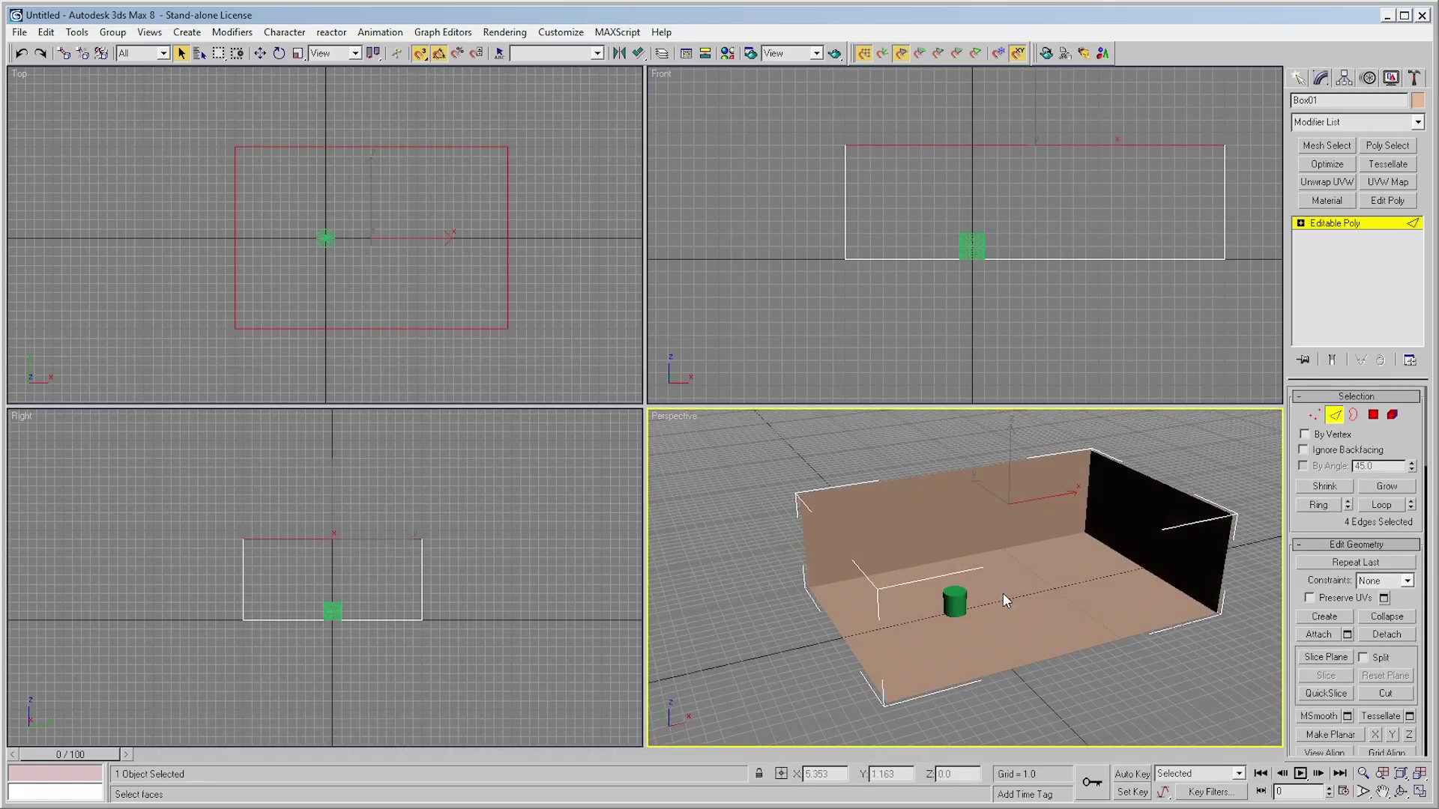
scroll(1300, 541, "down", 5)
scroll(1300, 541, "down", 4)
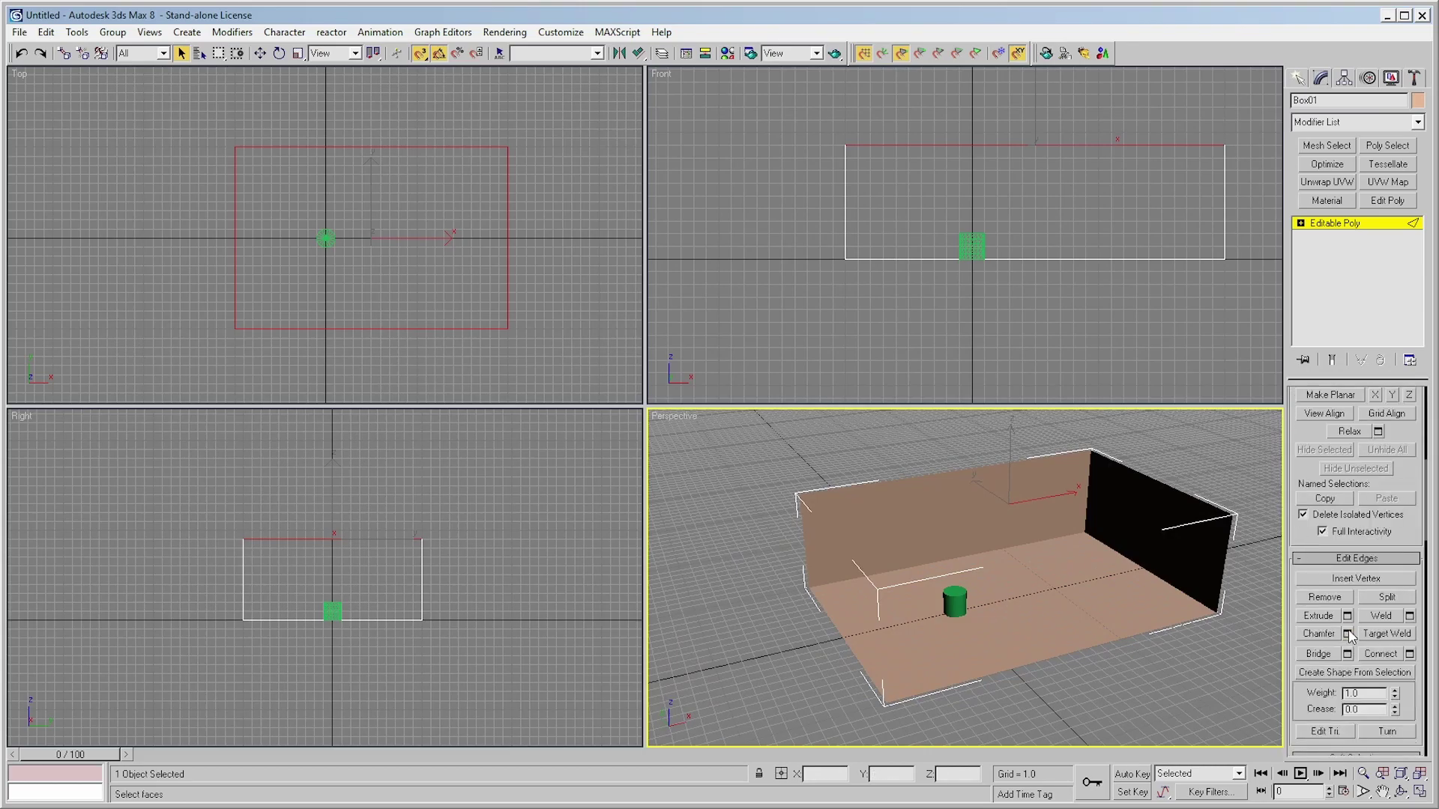
left_click(1346, 633)
key("Return")
middle_click_drag(944, 640, 1020, 639, "alt")
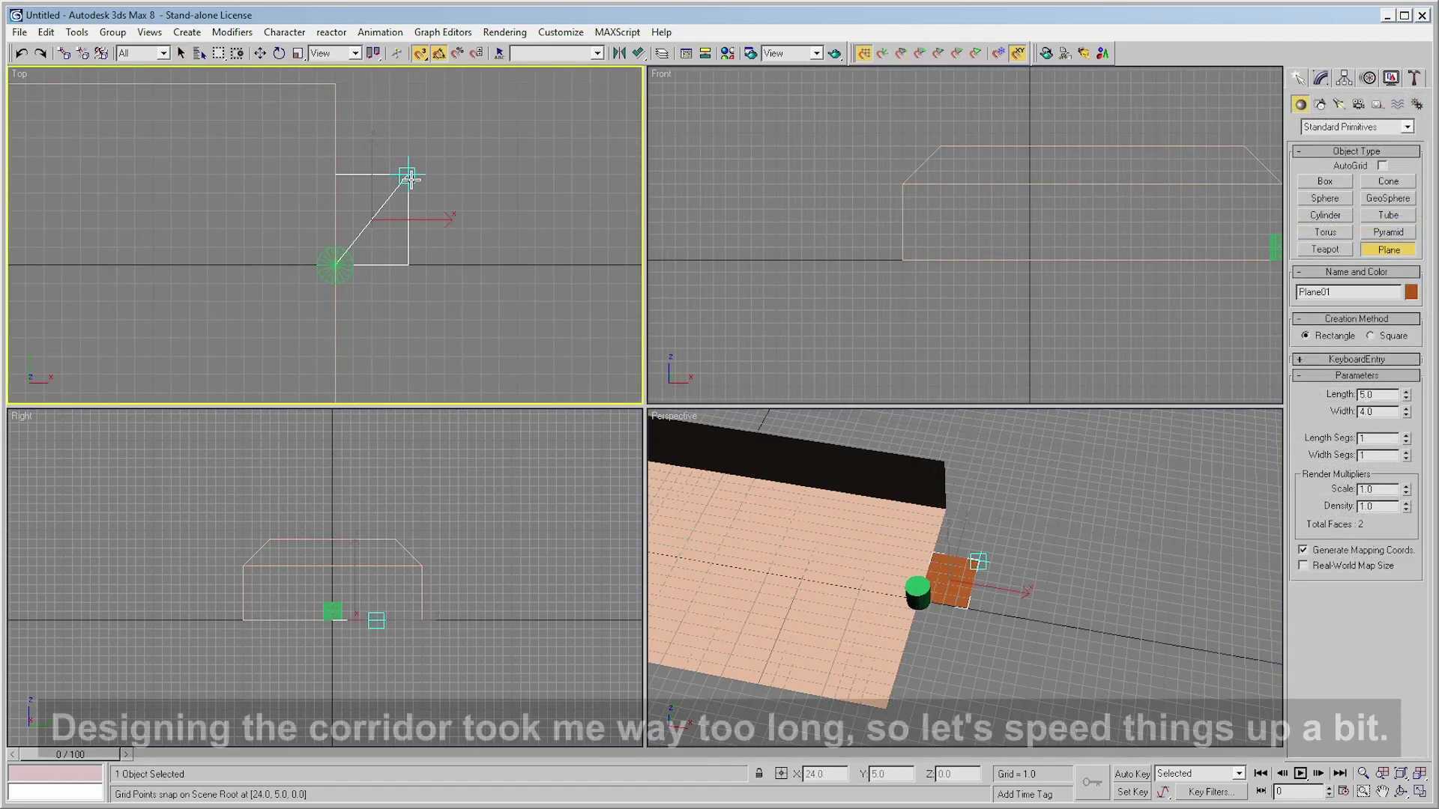
Convert the 5.0 by 4.0 plane beside the first room to an editable poly as the corridor floor
right_click(18, 73)
key("alt+w")
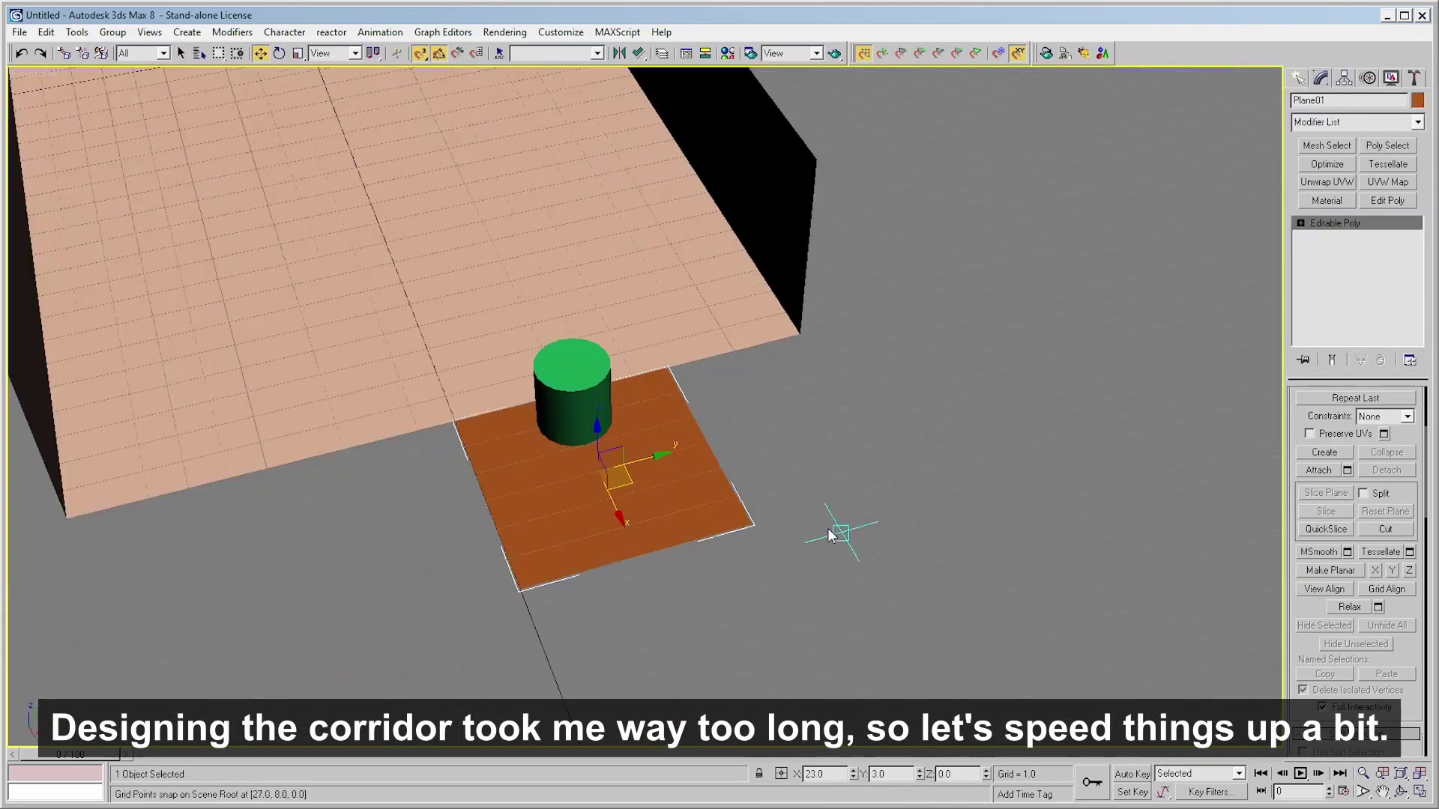
middle_click_drag(828, 535, 839, 494, "alt")
key("alt+w")
left_click(1001, 663)
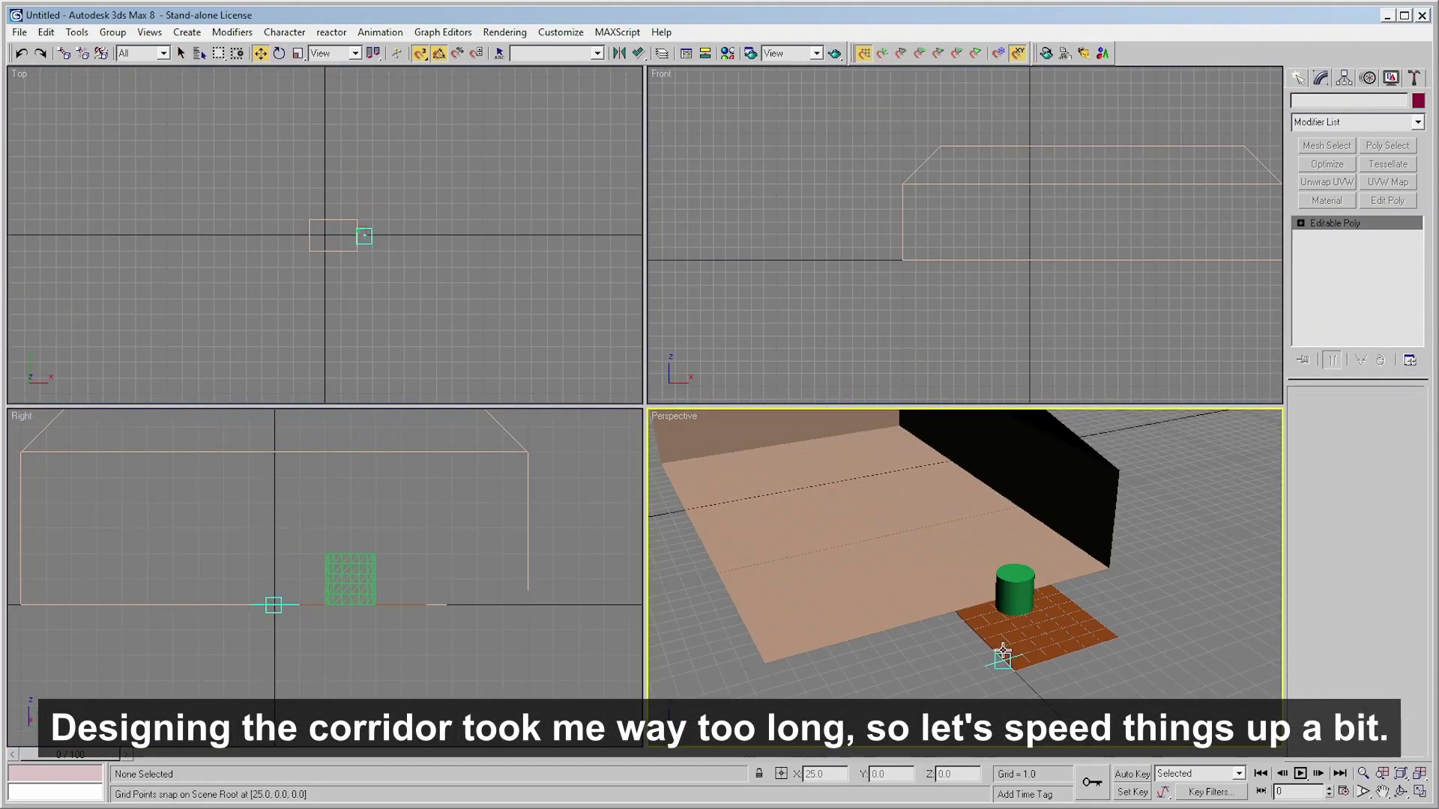
Extrude the corridor plane's side edges upward into walls and close them with a peaked ceiling
left_click(1009, 646)
key("2")
left_click(990, 646)
left_click_drag(293, 585, 293, 534)
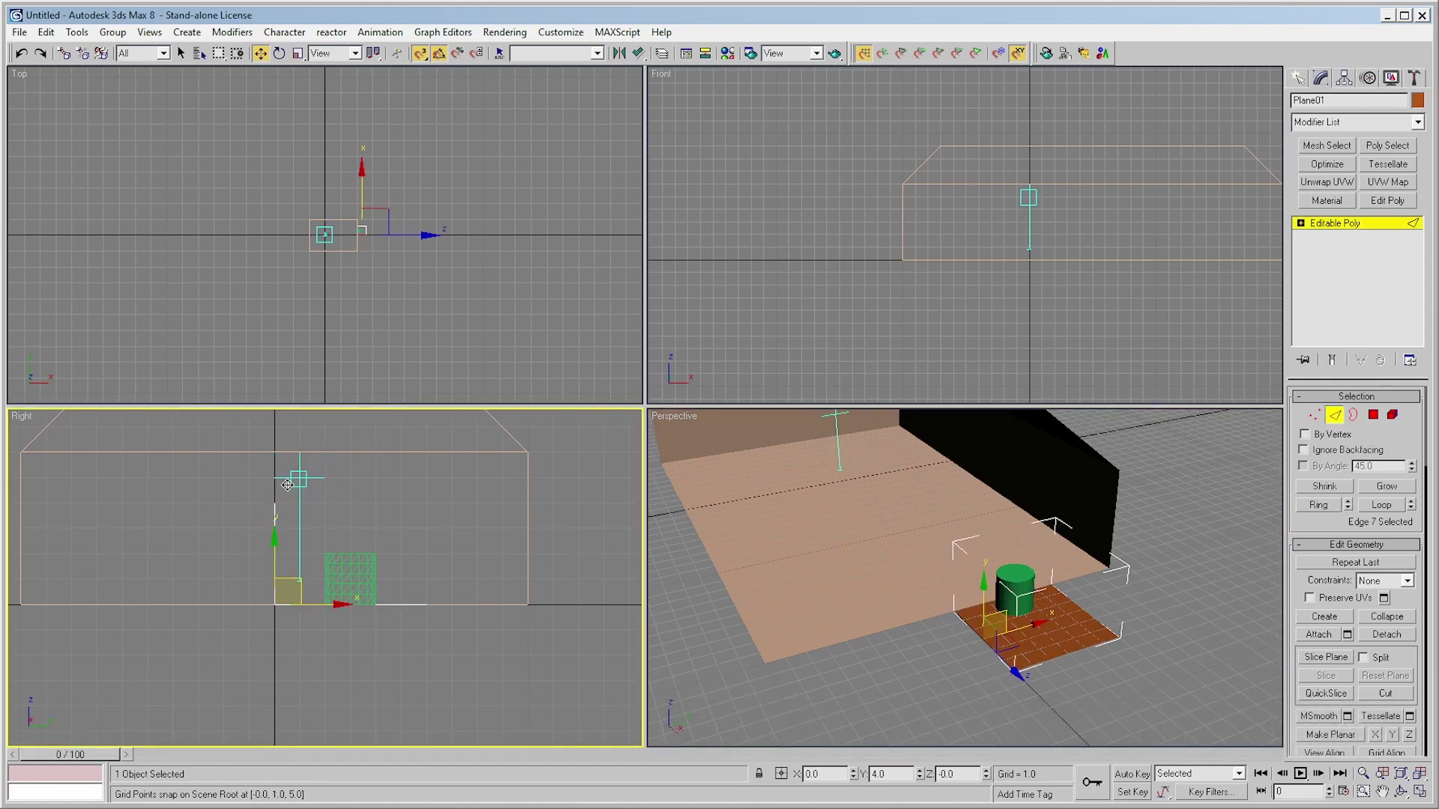
left_click_drag(452, 584, 452, 482, "shift")
left_click(274, 503)
middle_click_drag(280, 495, 314, 529)
left_click(461, 536)
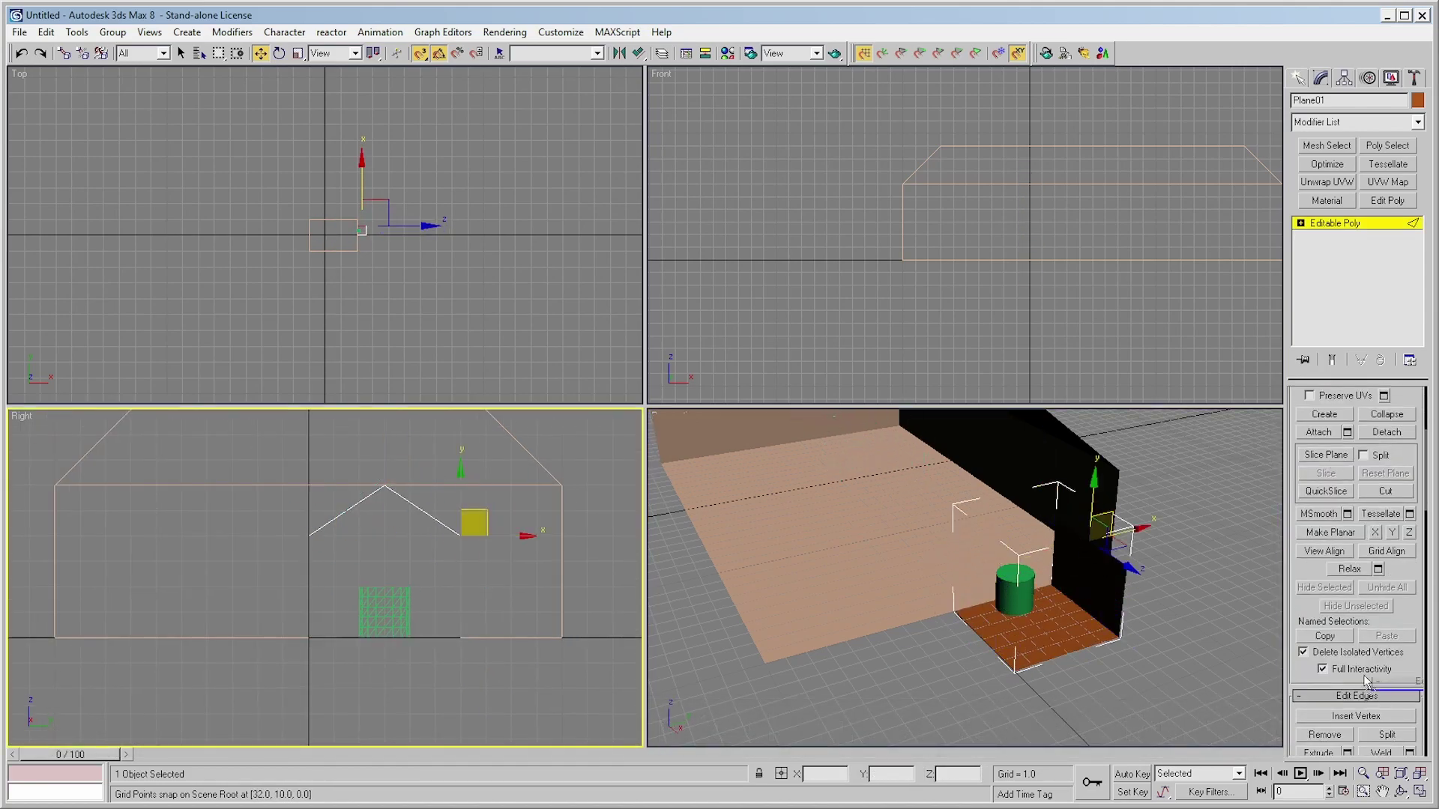
Move the corridor's lower side edge inward to narrow the floor and slant the wall
left_click_drag(461, 637, 435, 637)
left_click(780, 694)
middle_click_drag(420, 659, 455, 690, "alt")
key("shift+z")
scroll(235, 449, "down", 5)
middle_click(742, 480)
Select the loop of open edges at the corridor's far end and turn snapping off
key("alt+w")
middle_click_drag(742, 525, 500, 337, "alt")
scroll(613, 298, "down", 5)
left_click(534, 443)
key("alt+l")
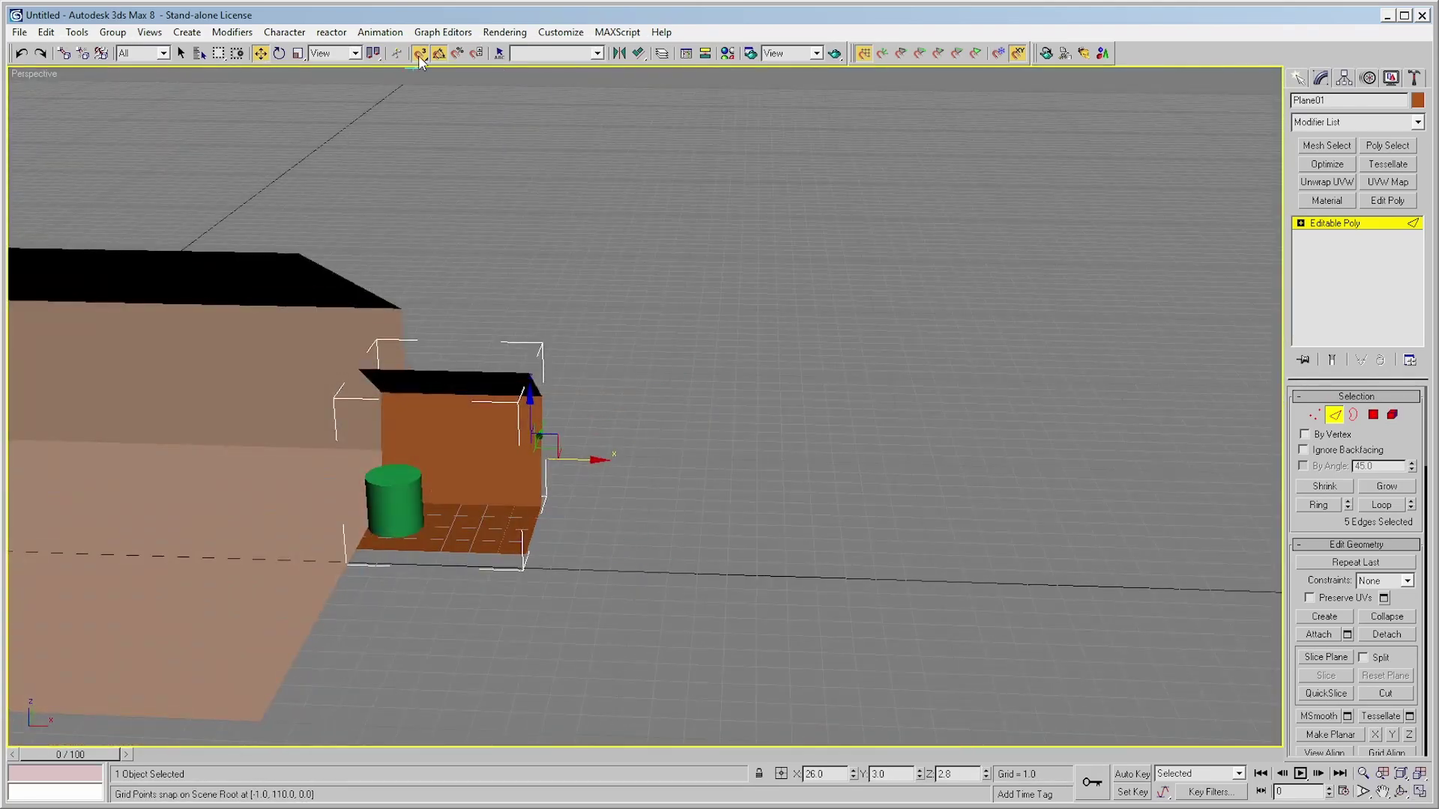
key("s")
left_click_drag(578, 457, 778, 458, "shift")
left_click_drag(734, 410, 736, 499)
key("s")
key("ctrl+z")
key("ctrl+z")
Extrude the corridor's open end edges away from the first room to form a straight section
mouse_move(736, 499)
middle_mouse_down("alt")
mouse_move(672, 459)
mouse_move(736, 498)
middle_mouse_up("alt")
left_click_drag(514, 504, 730, 523, "shift")
middle_click_drag(643, 519, 592, 516, "alt")
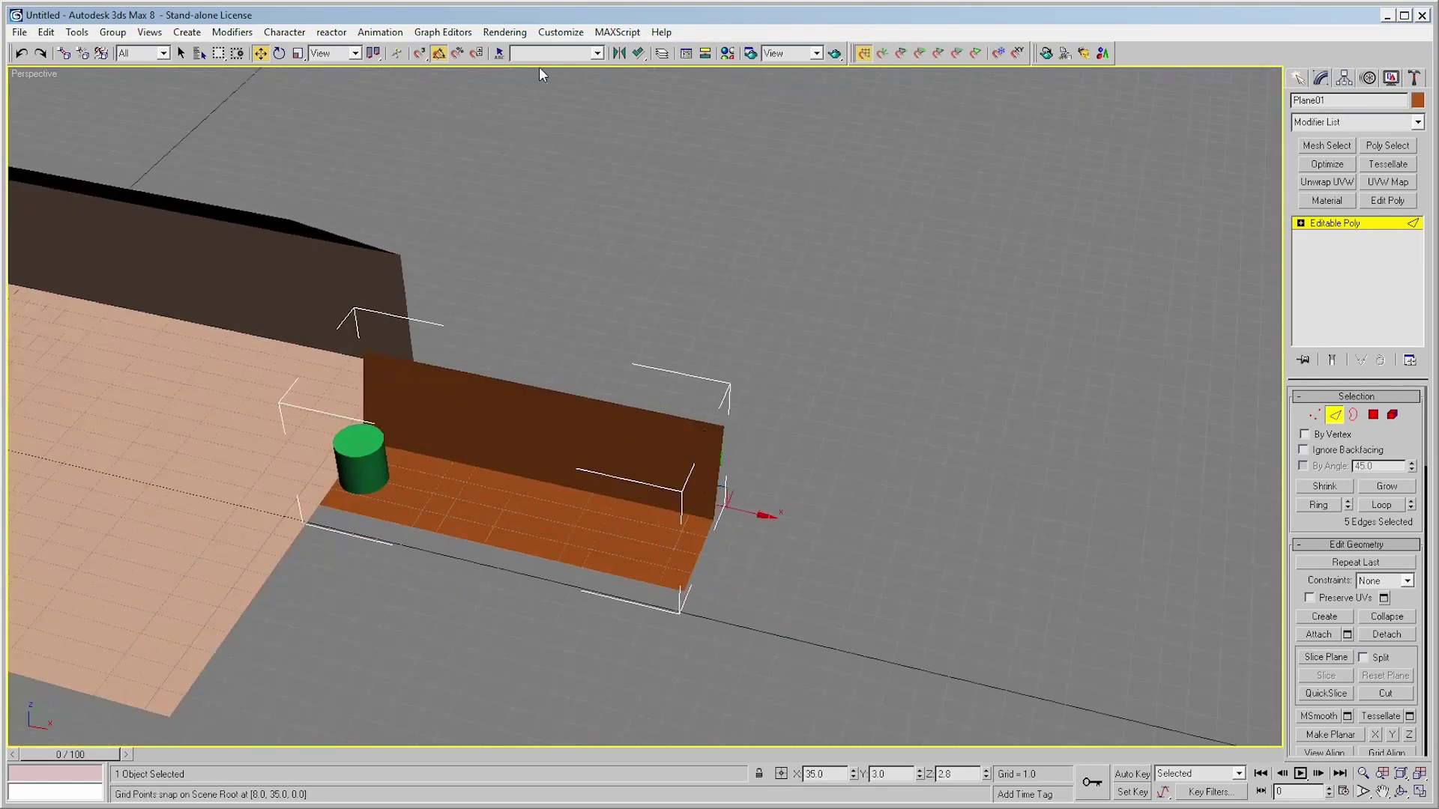
middle_click_drag(416, 62, 386, 34, "alt")
middle_click_drag(674, 569, 724, 472, "alt")
Extend the corridor's open end with a downward-sloping section followed by another section
left_click_drag(738, 472, 883, 472, "shift")
left_click_drag(845, 412, 843, 454)
middle_click_drag(843, 454, 753, 454)
left_click_drag(785, 501, 947, 537, "shift")
middle_click_drag(947, 537, 573, 495, "alt")
right_click(27, 74)
key("alt+w")
right_click(385, 283)
scroll(372, 379, "up", 2)
Create a box 20.0 long, 20.0 wide and 8.0 high beyond the corridor's end for the second room
left_click(1299, 77)
left_click(1325, 181)
middle_click_drag(515, 150, 533, 241)
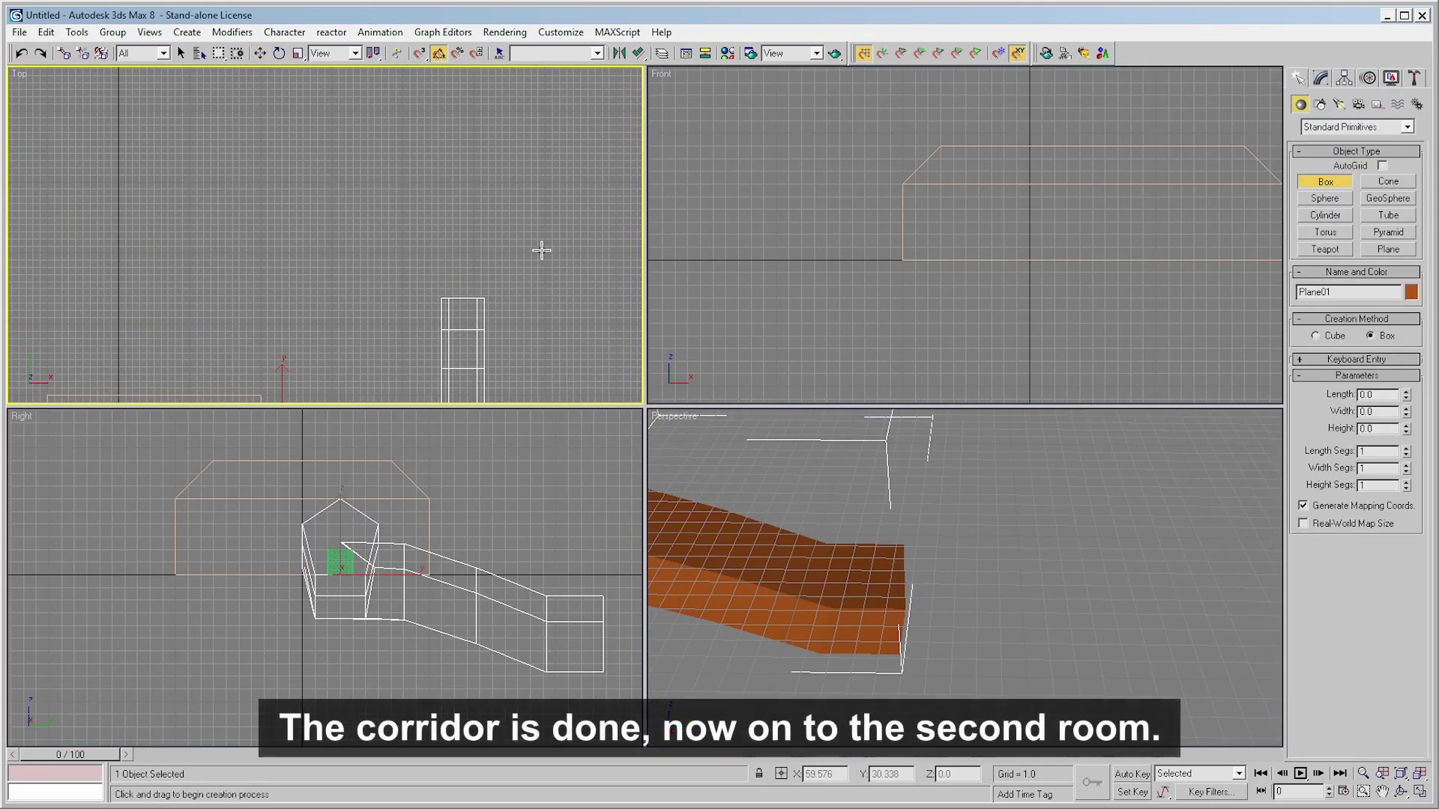
scroll(533, 231, "up", 3)
key("s")
left_click_drag(556, 282, 386, 198)
right_click(405, 187)
middle_click_drag(390, 224, 394, 173)
scroll(337, 229, "down", 4)
scroll(395, 173, "up", 2)
middle_click_drag(308, 79, 294, 173)
left_click_drag(212, 122, 412, 325)
left_click(409, 247)
scroll(409, 248, "up", 2)
middle_click_drag(425, 271, 362, 202)
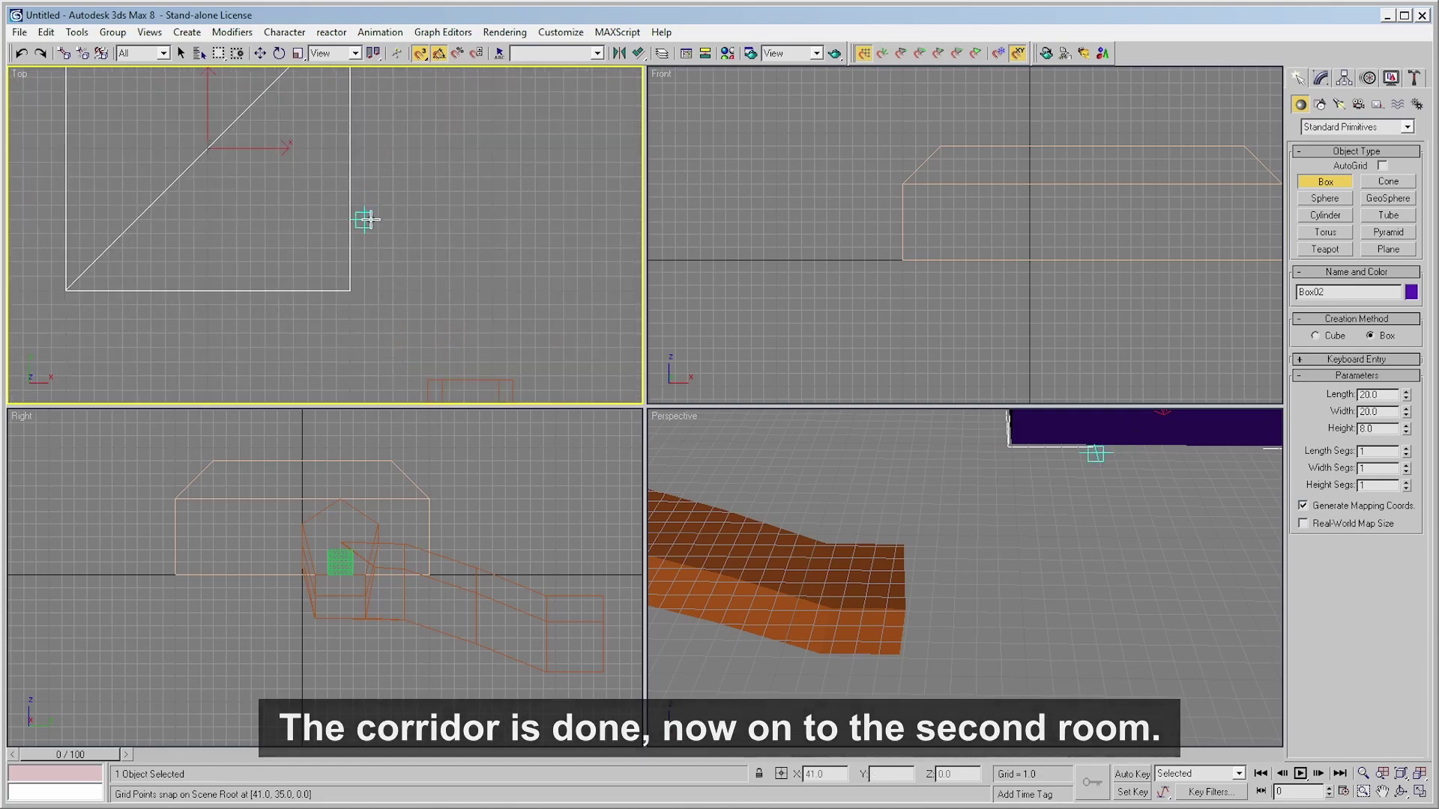
Add a smaller adjoining box and merge both into one L-shaped room using Collapse with Boolean Union
left_click_drag(337, 148, 479, 292)
left_click(481, 180)
middle_click_drag(820, 420, 776, 445)
key("alt+w")
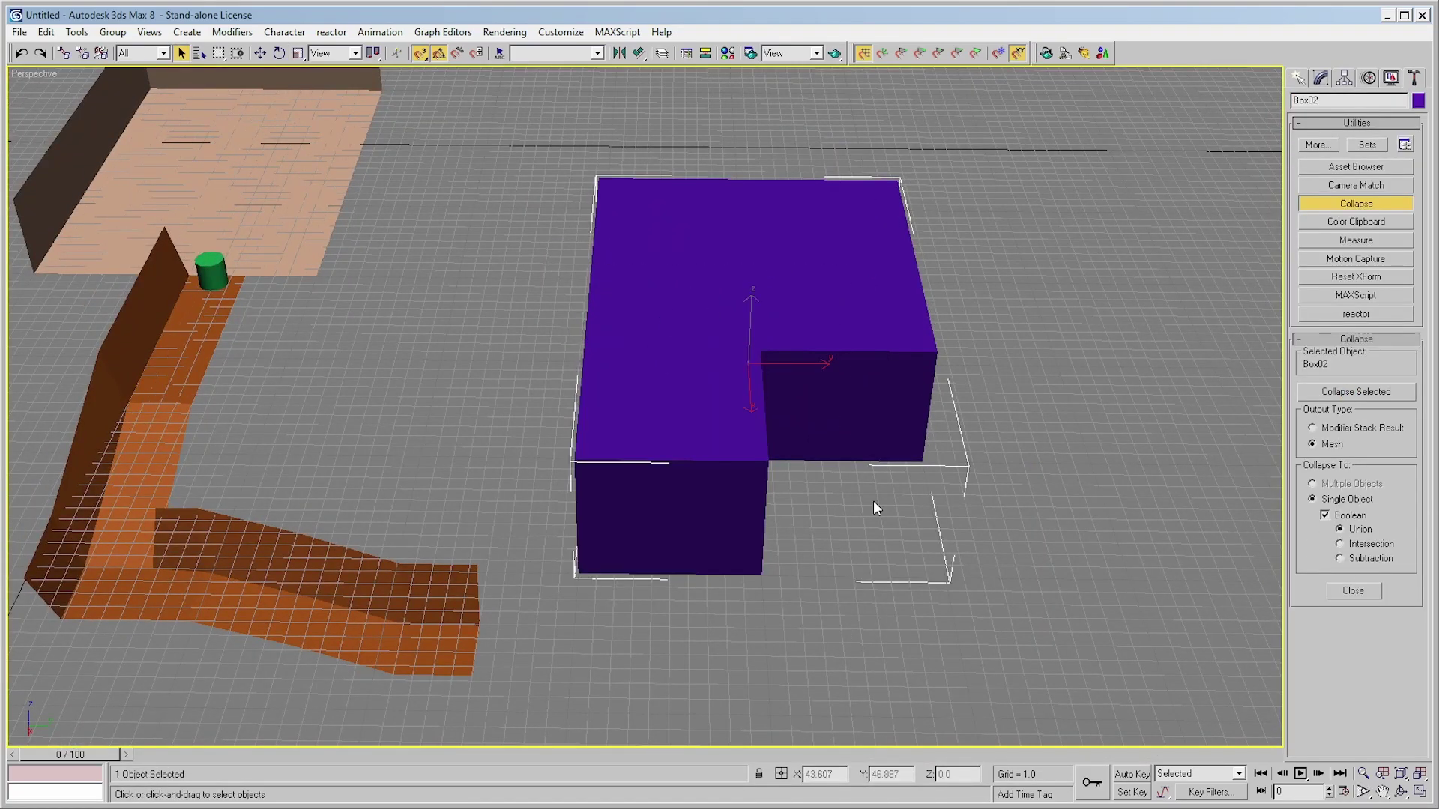
key("alt+w")
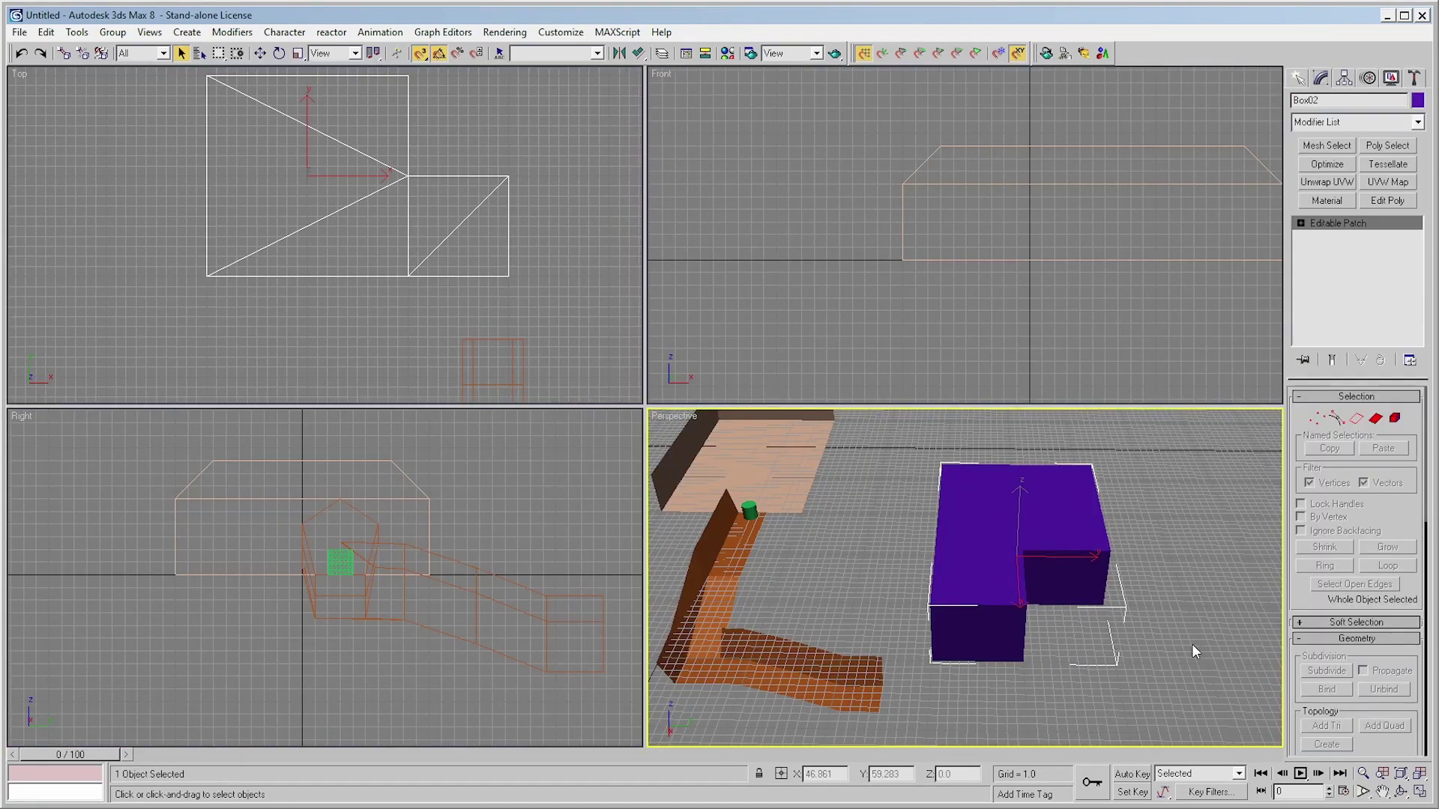
Select the L-shaped room's whole element and move it over the corridor's end in plan
left_click(1391, 414)
left_click(933, 601)
key("w")
left_click_drag(408, 175, 449, 235)
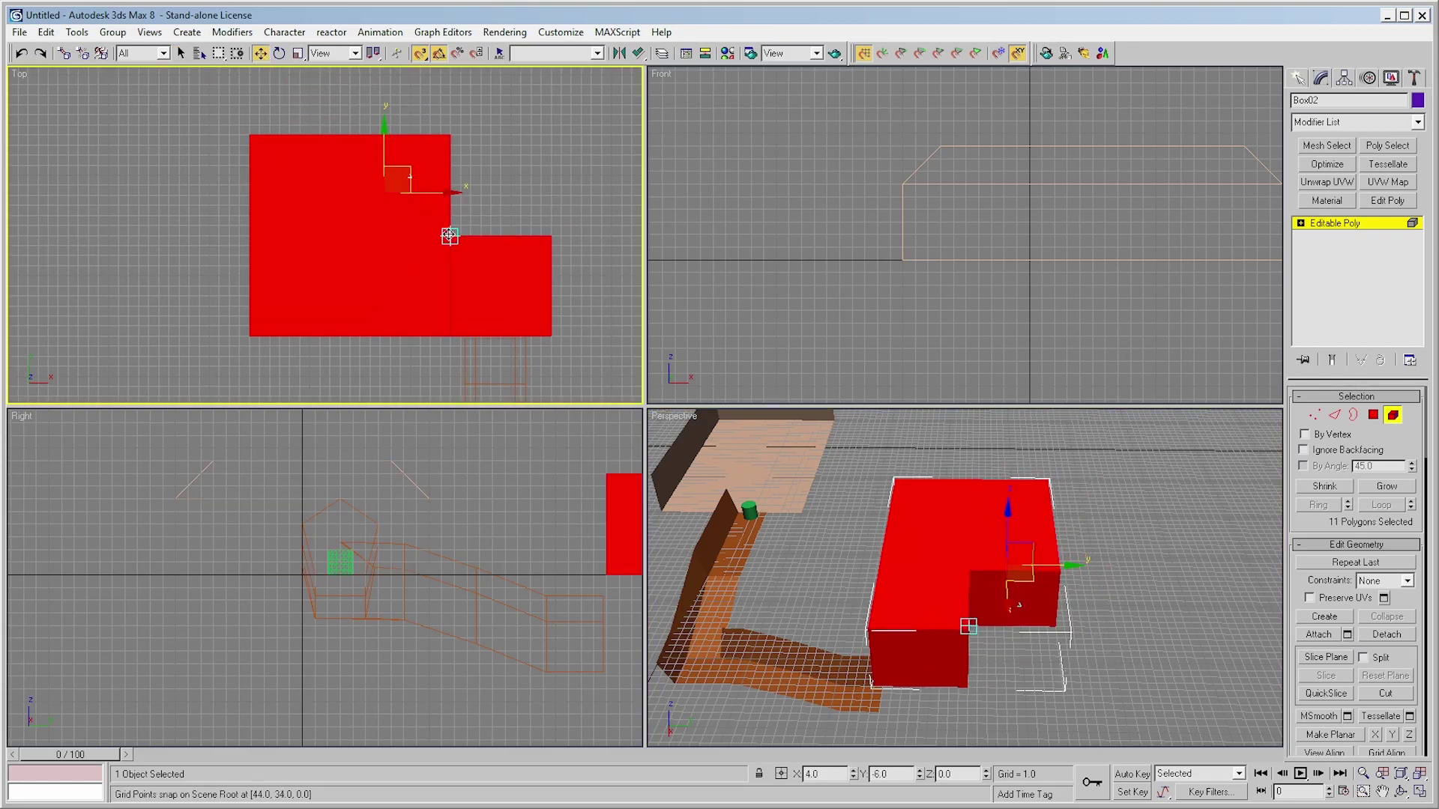
Turn on vertex snapping and move the second room's element to line up with the corridor's open end
left_click(1419, 792)
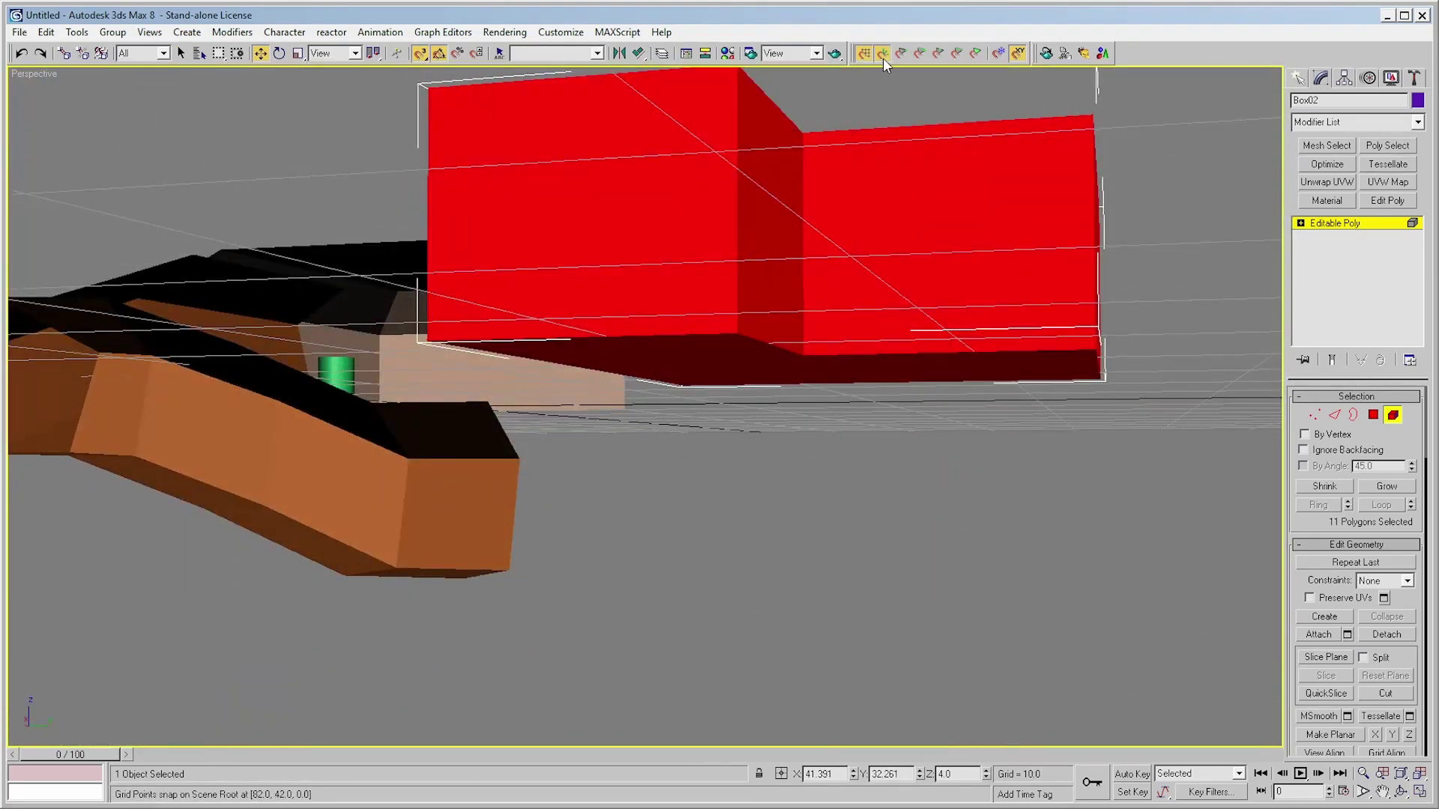
middle_click_drag(719, 404, 750, 374, "alt")
left_click(902, 54)
middle_click_drag(540, 338, 658, 365, "alt")
left_click_drag(735, 469, 649, 598)
middle_click_drag(648, 598, 543, 309, "alt")
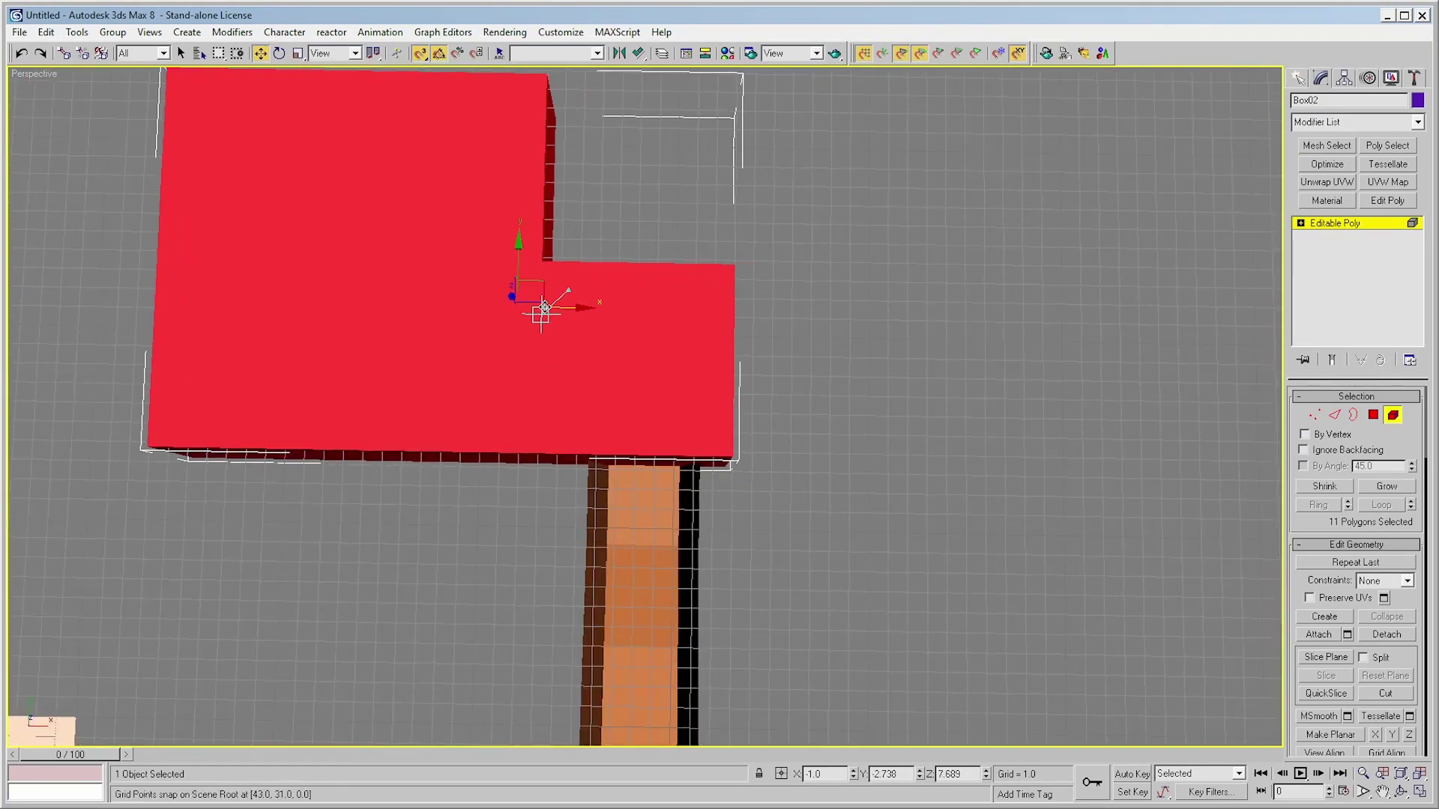
Flip the normals of the second room's element so its faces point inward
left_click(420, 53)
middle_click_drag(480, 352, 509, 314, "alt")
scroll(1355, 637, "down", 5)
left_click(1384, 674)
middle_click_drag(825, 449, 671, 351, "alt")
key("5")
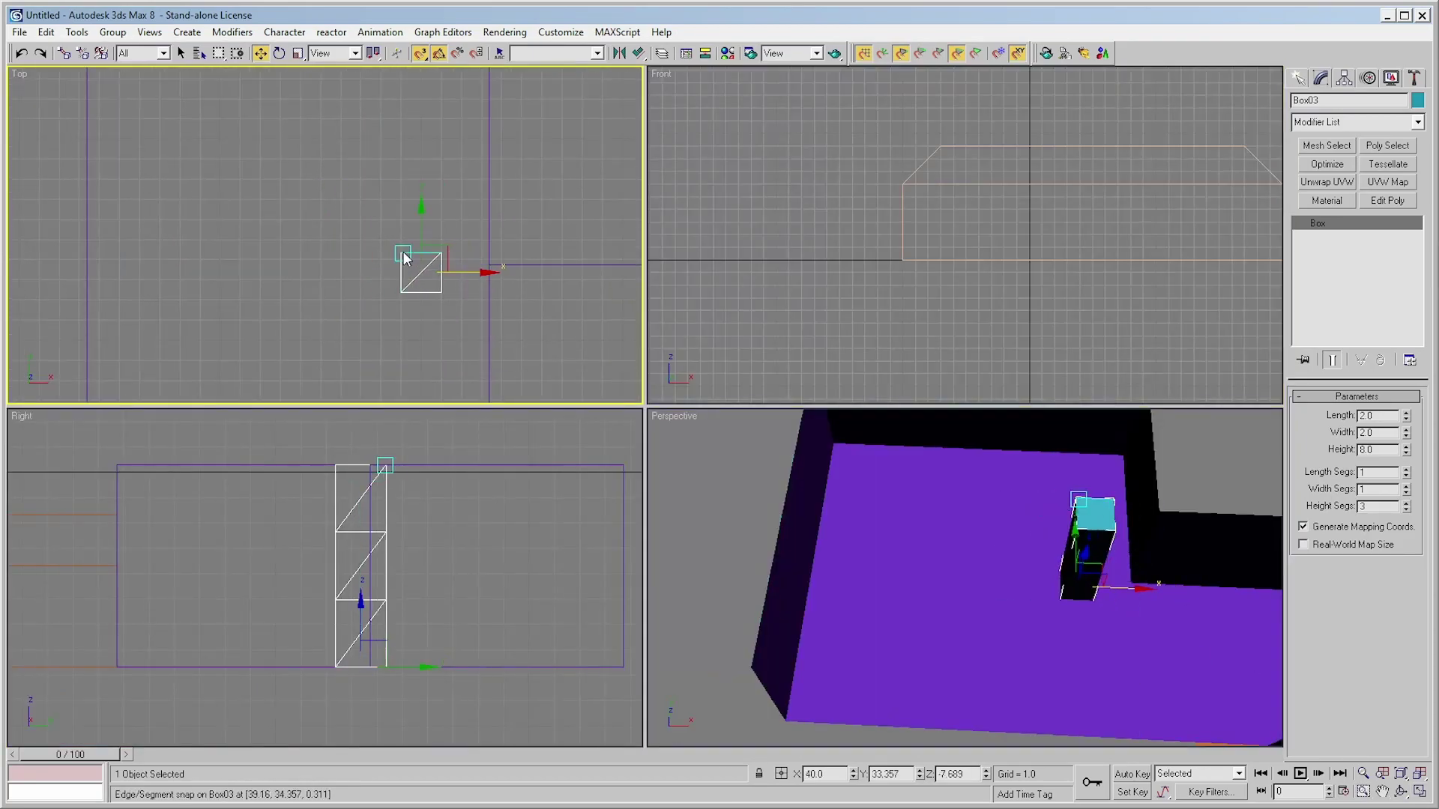
Reposition the pillar in the second room and slim its midsection using the middle edge rings
left_click_drag(412, 282, 487, 225)
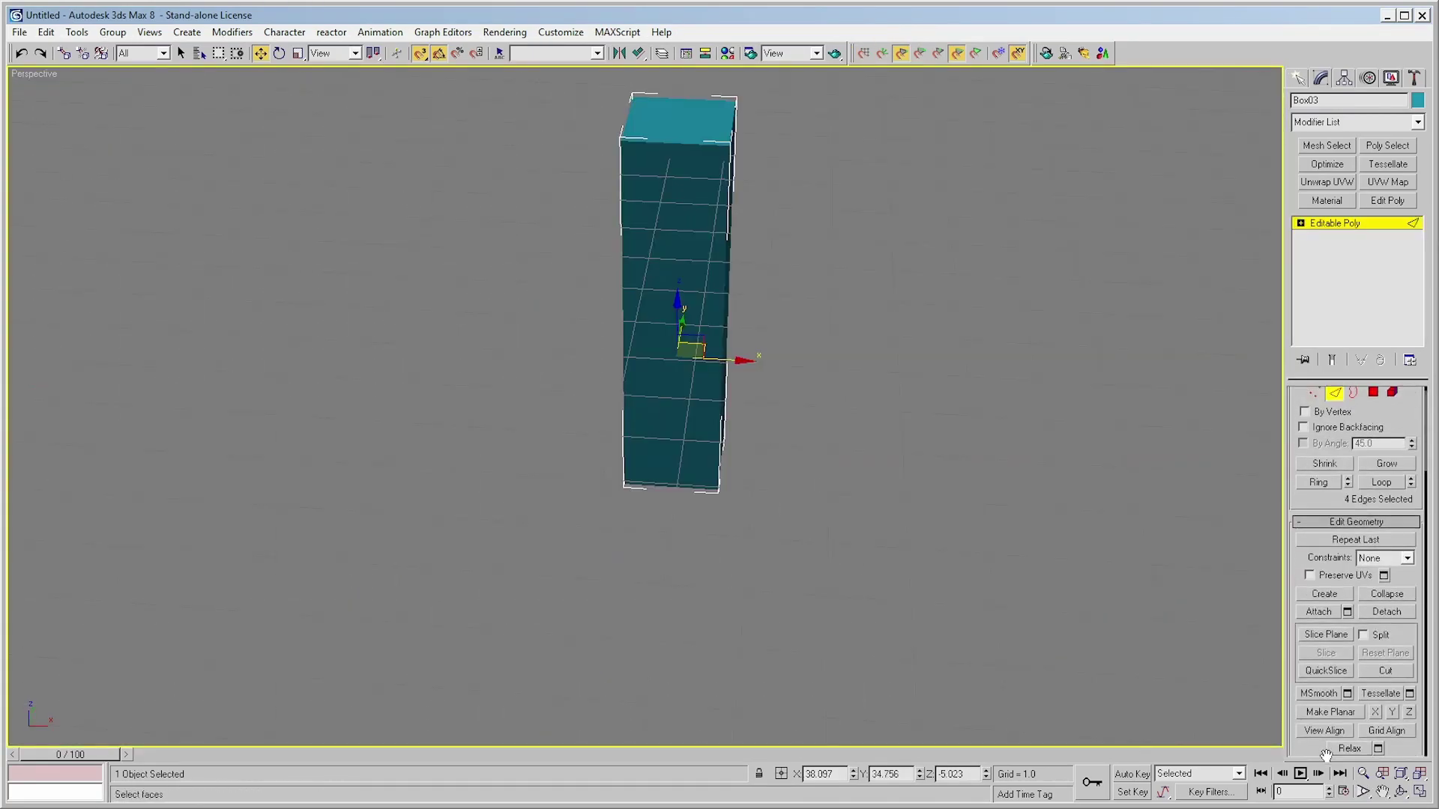
key("2")
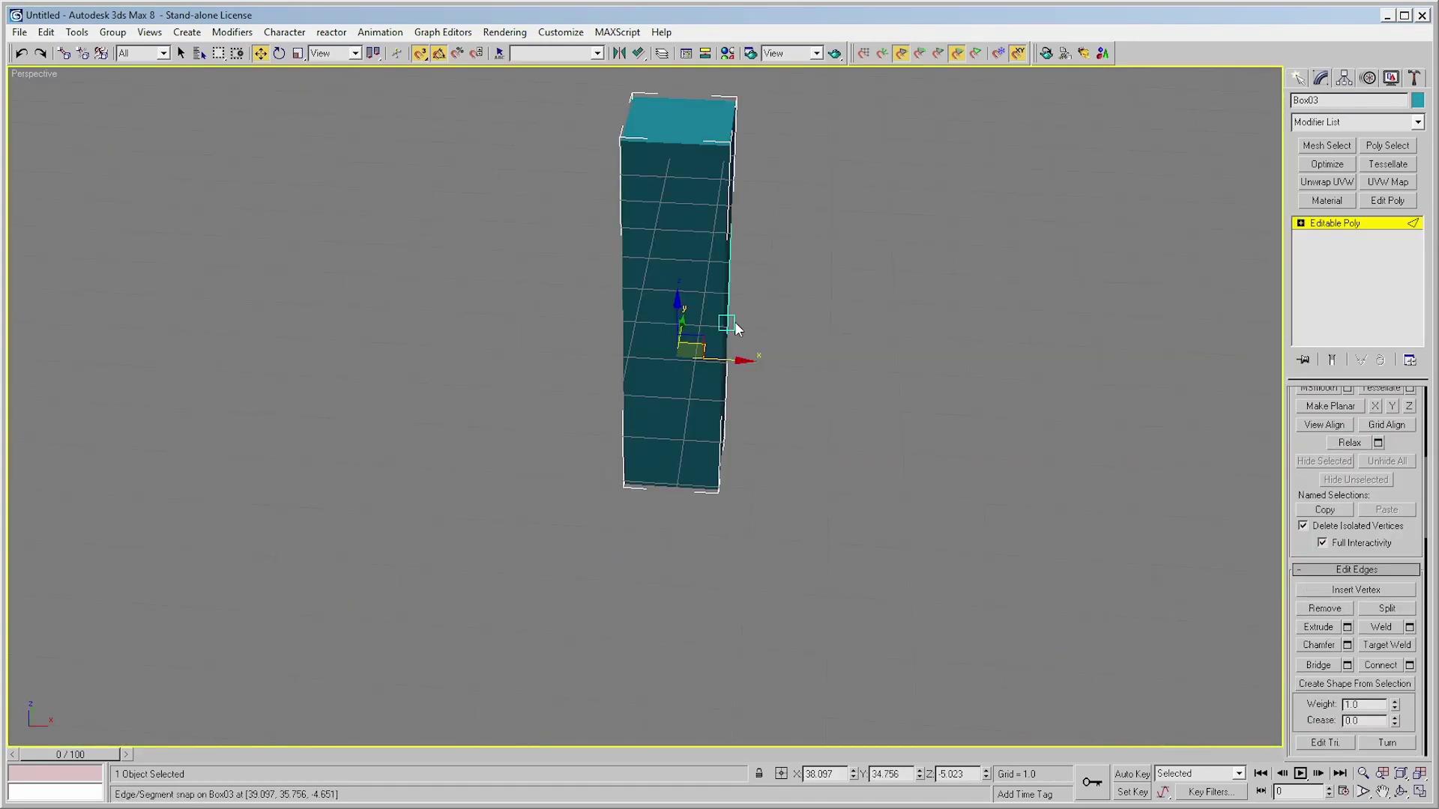
key("F3")
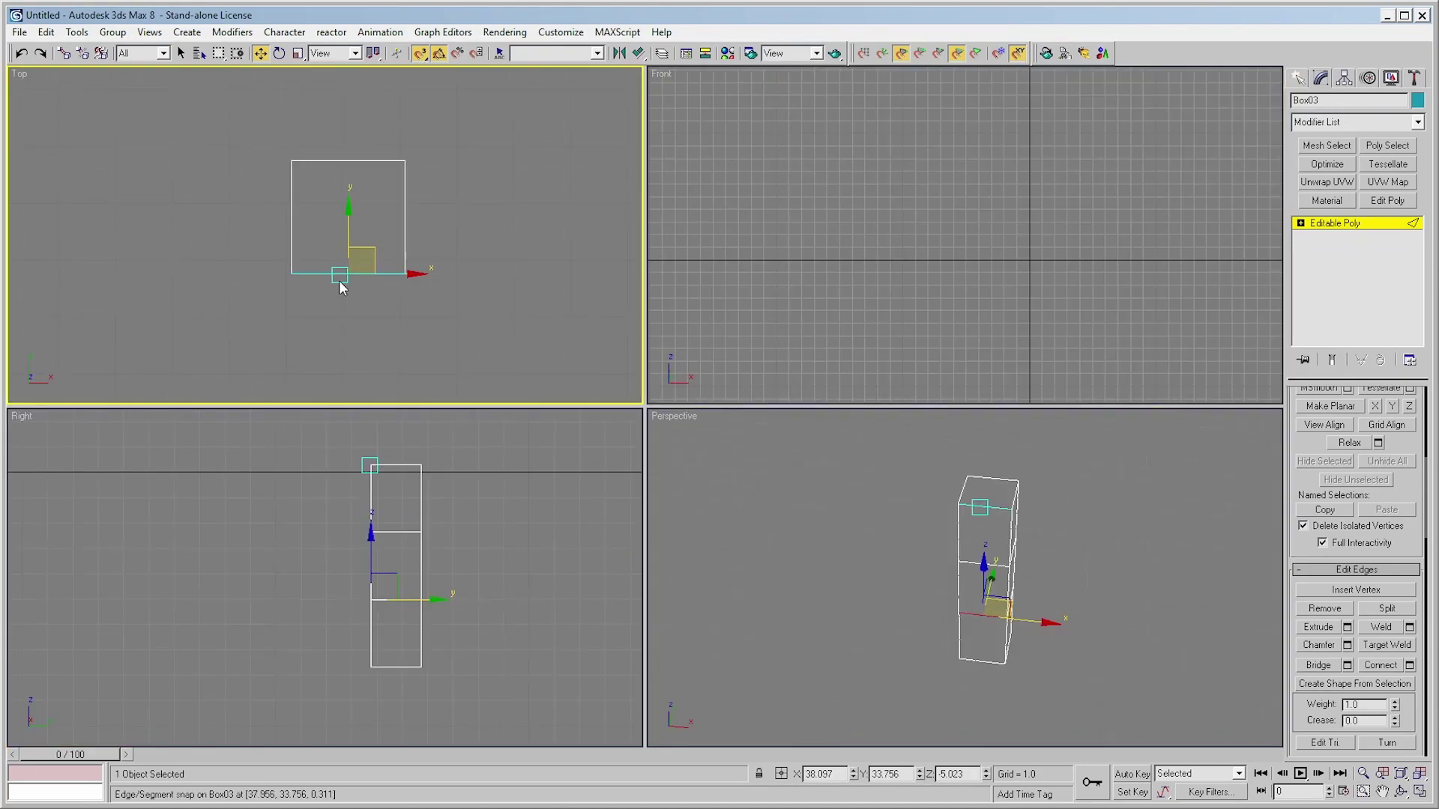
right_click(931, 599)
left_click_drag(1071, 649, 980, 547)
left_click(420, 52)
key("F3")
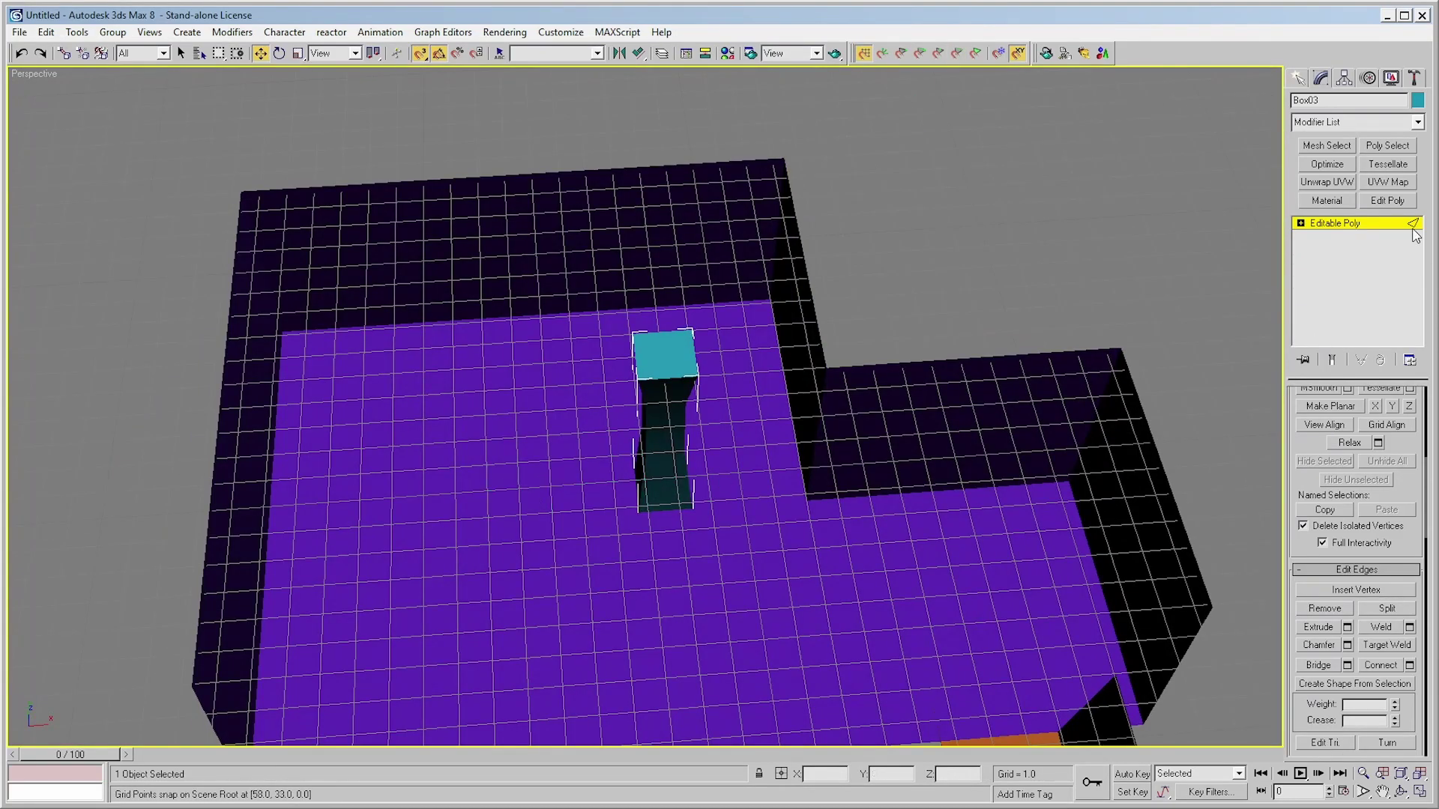
Duplicate the pillar to place a second one beside it in the second room
key("5")
left_click(674, 443, "shift")
key("Escape")
left_click_drag(711, 424, 424, 448, "shift")
key("Return")
mouse_move(435, 585)
middle_mouse_down("alt")
mouse_move(456, 489)
mouse_move(539, 571)
middle_mouse_up("alt")
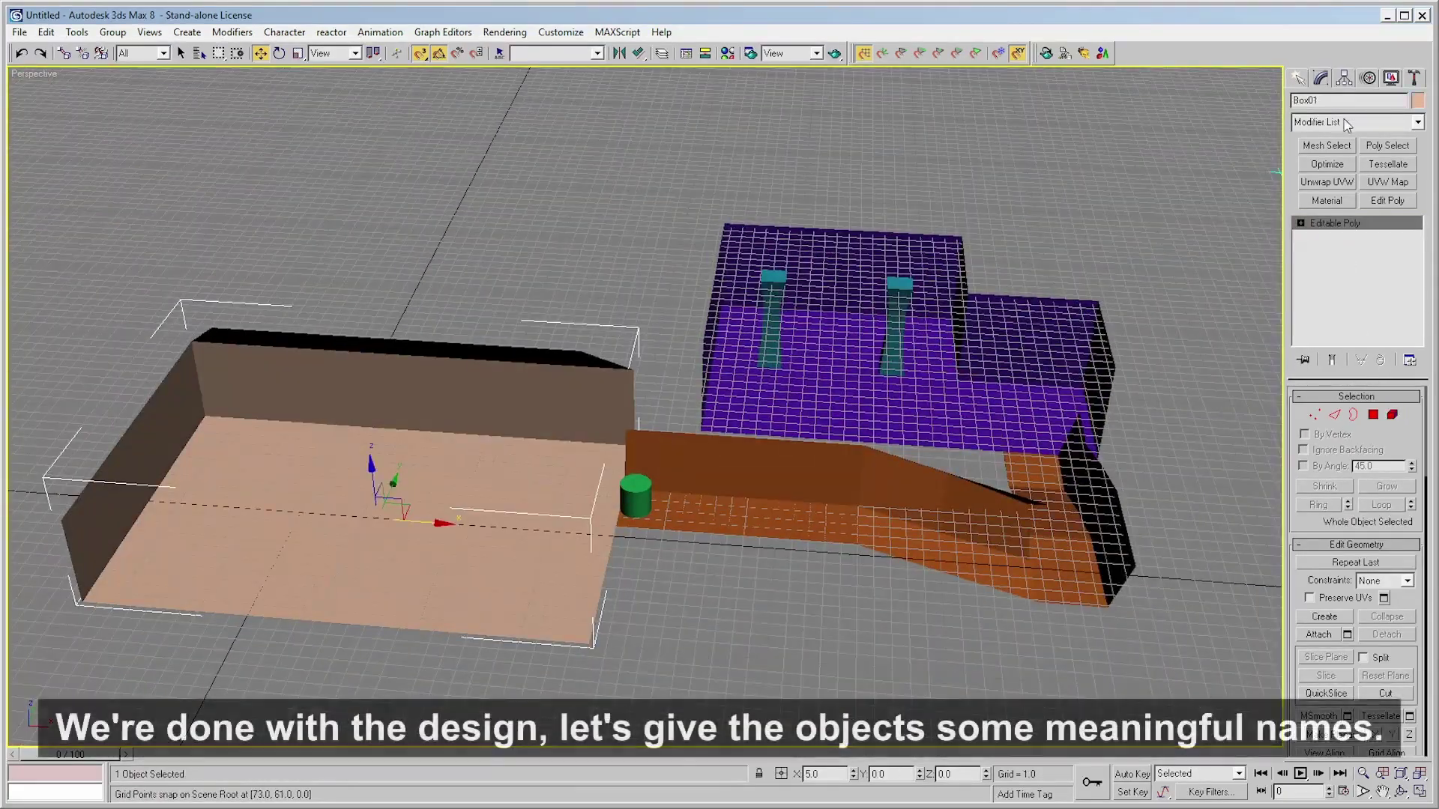
Rename the first room's object as MainRoom
type("MainRoom")
key("Return")
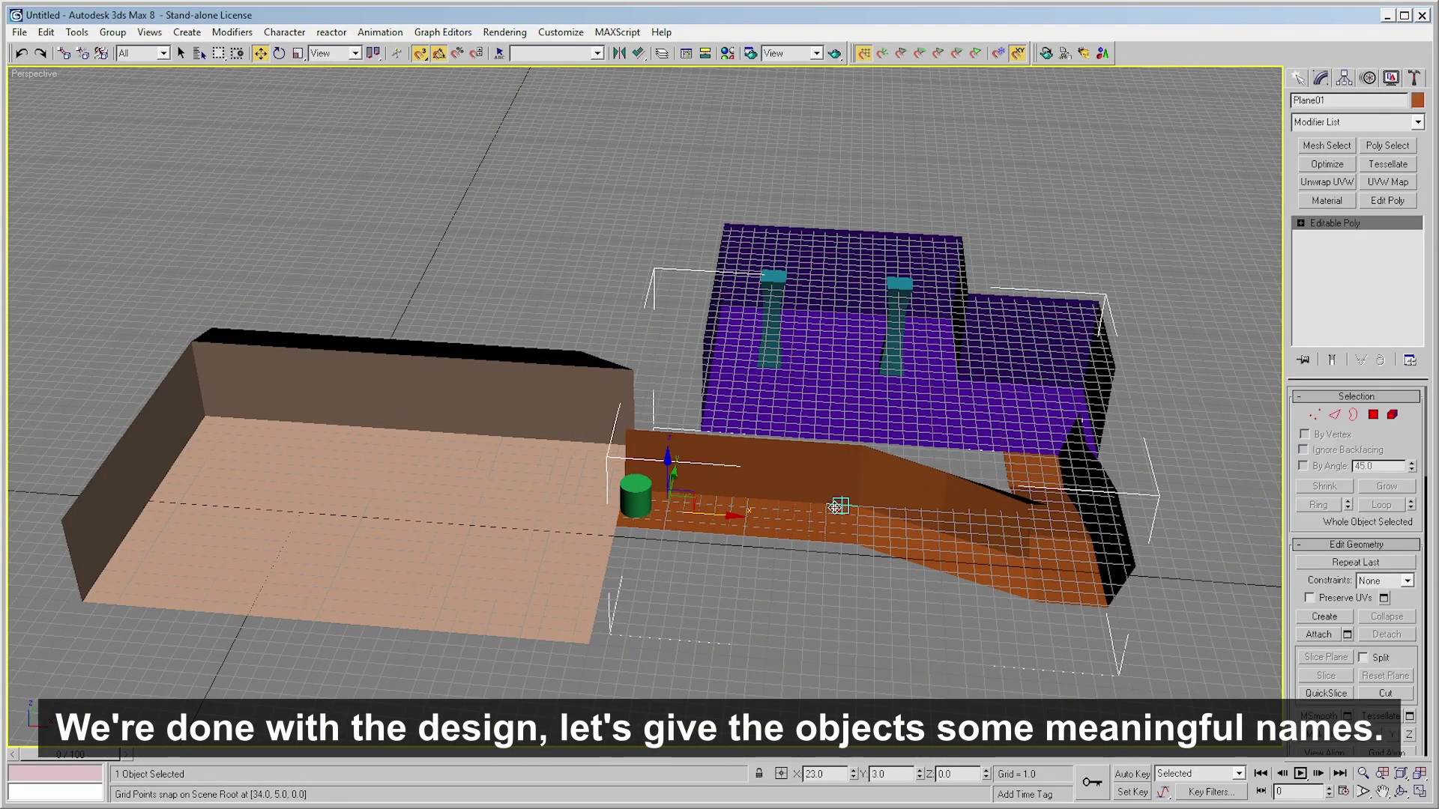
Rename the corridor, second room and pillar objects as Corridor, SecondRoom and Pillars
left_click(846, 253)
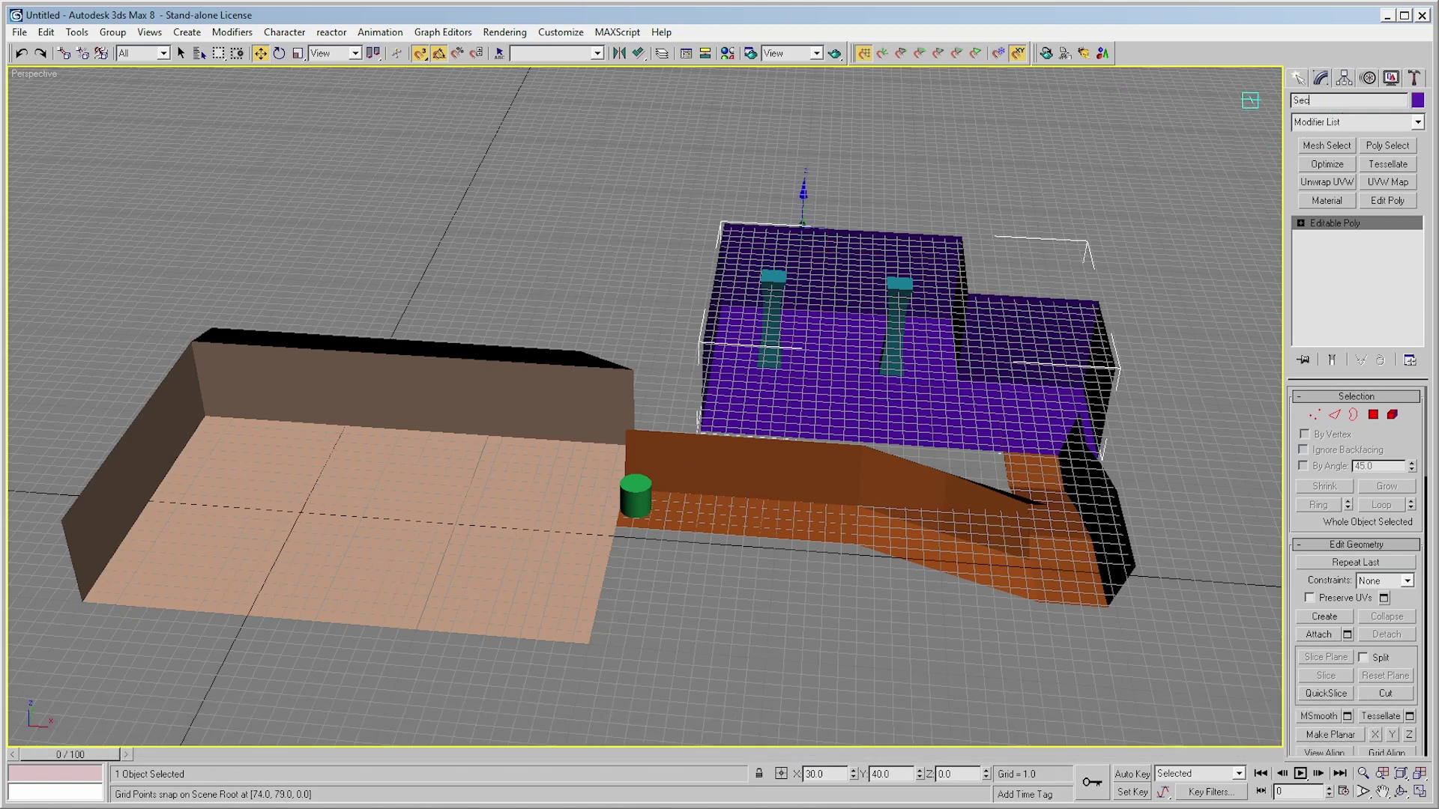
left_click_drag(1323, 100, 1190, 101)
type("Pillars")
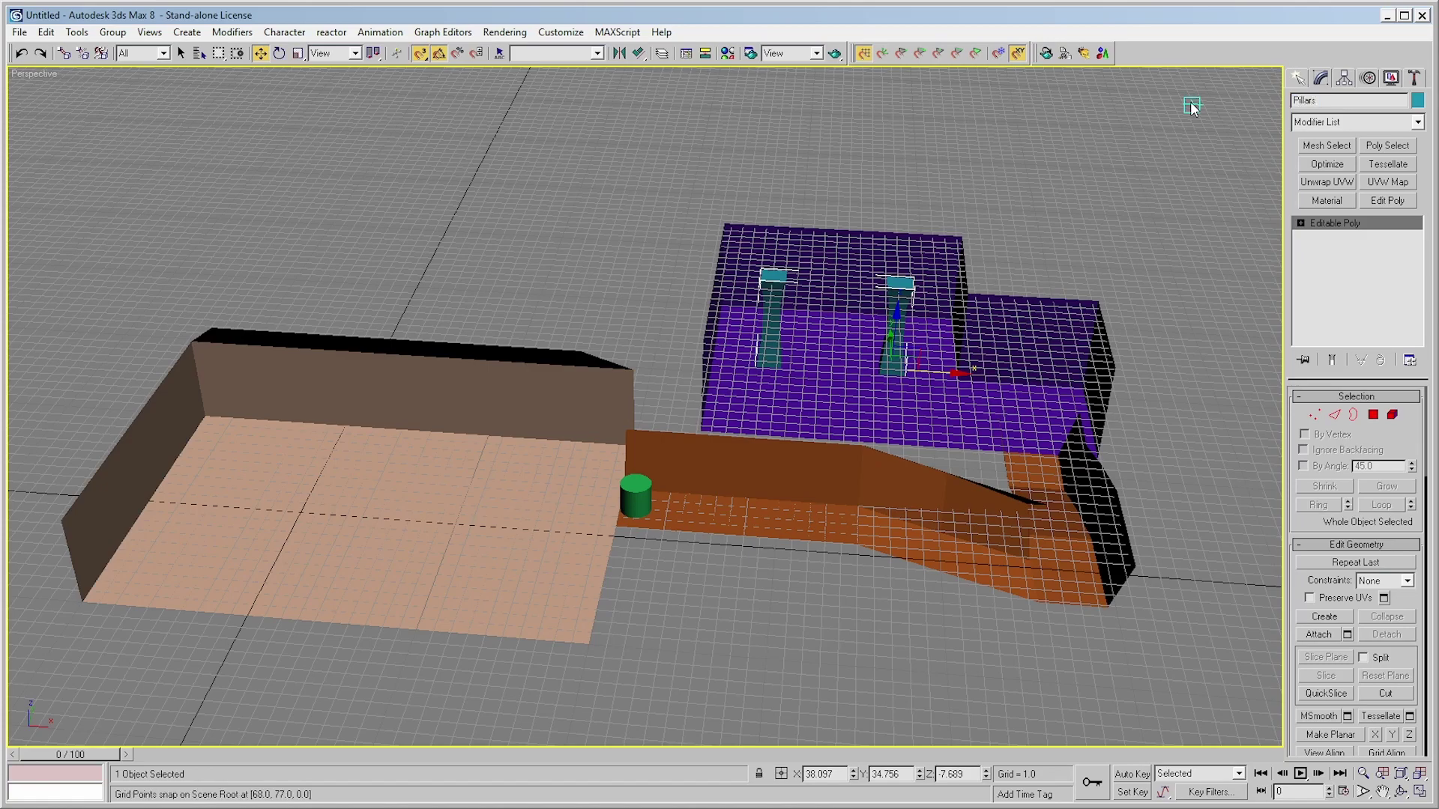
left_click(876, 103)
left_click(637, 495)
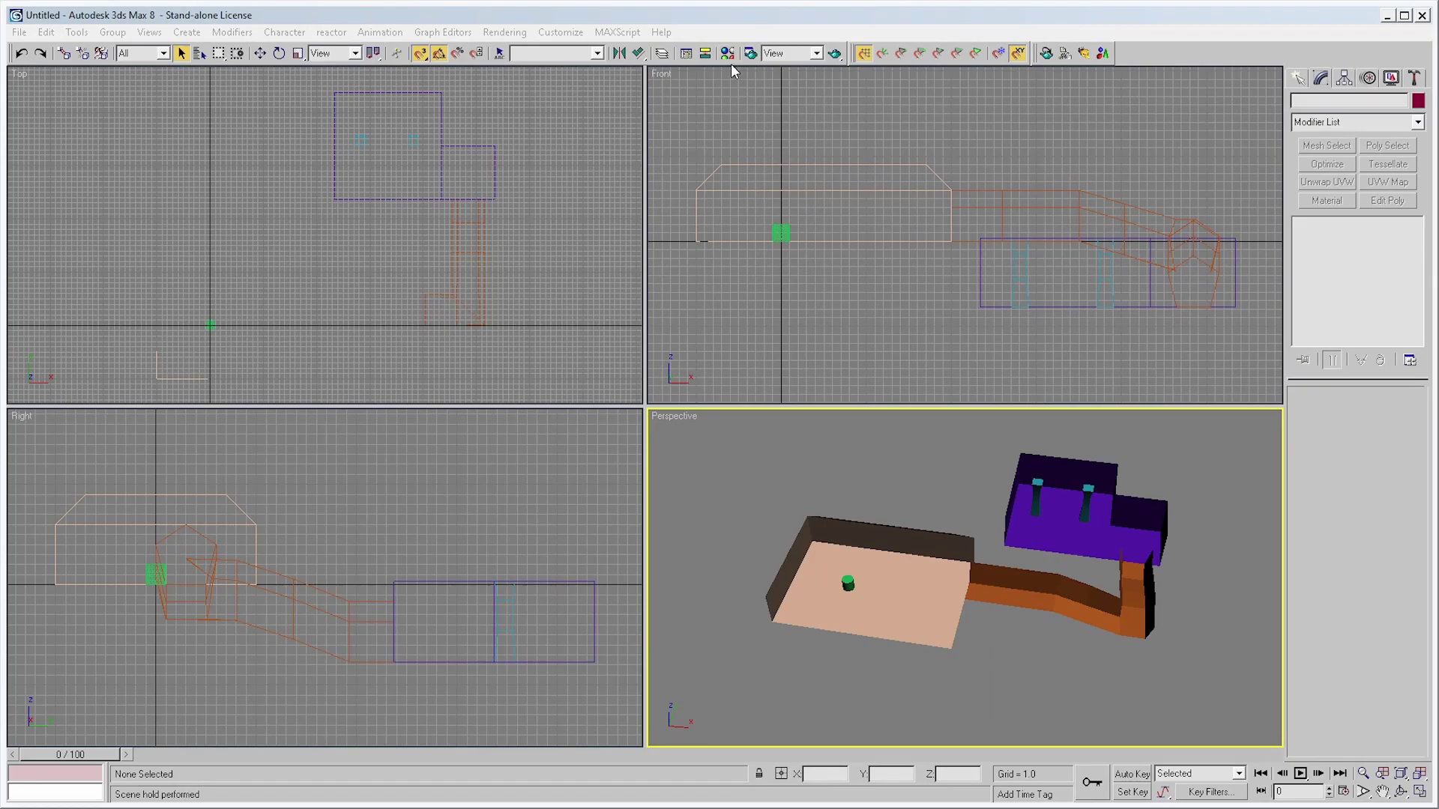
Turn the first material slot into a Multi/Sub-Object material, discarding the old material
left_click(727, 54)
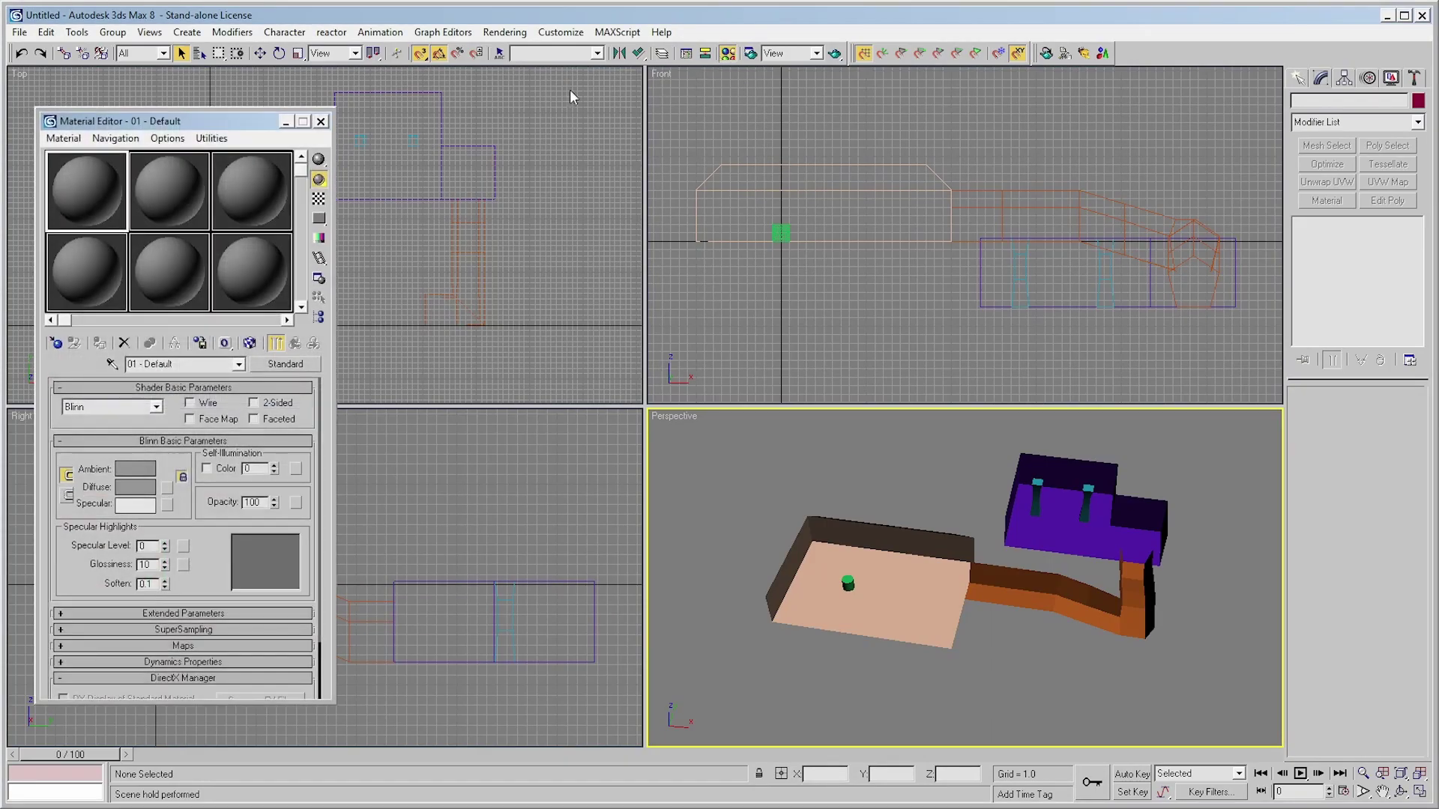
left_click_drag(108, 131, 160, 122)
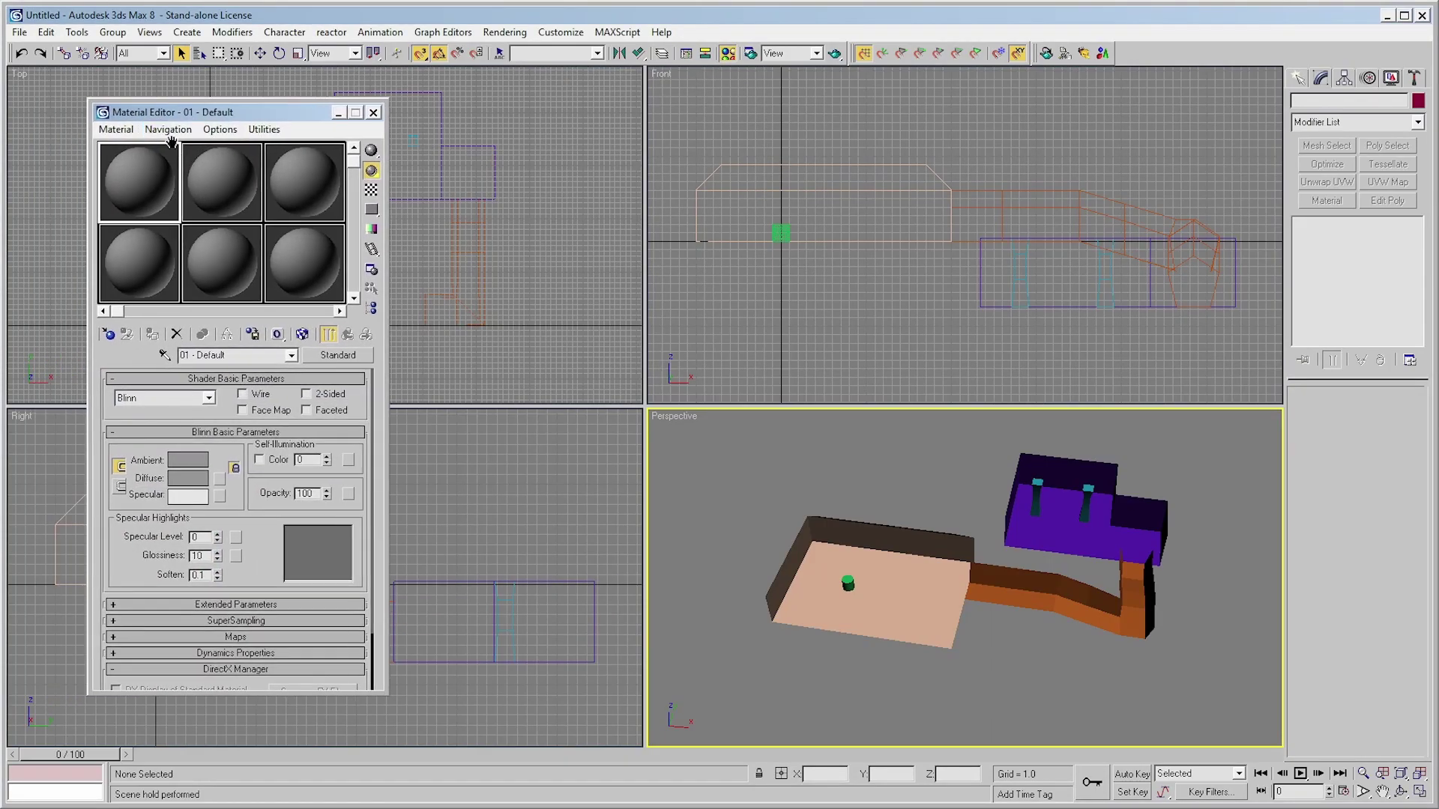
left_click(337, 355)
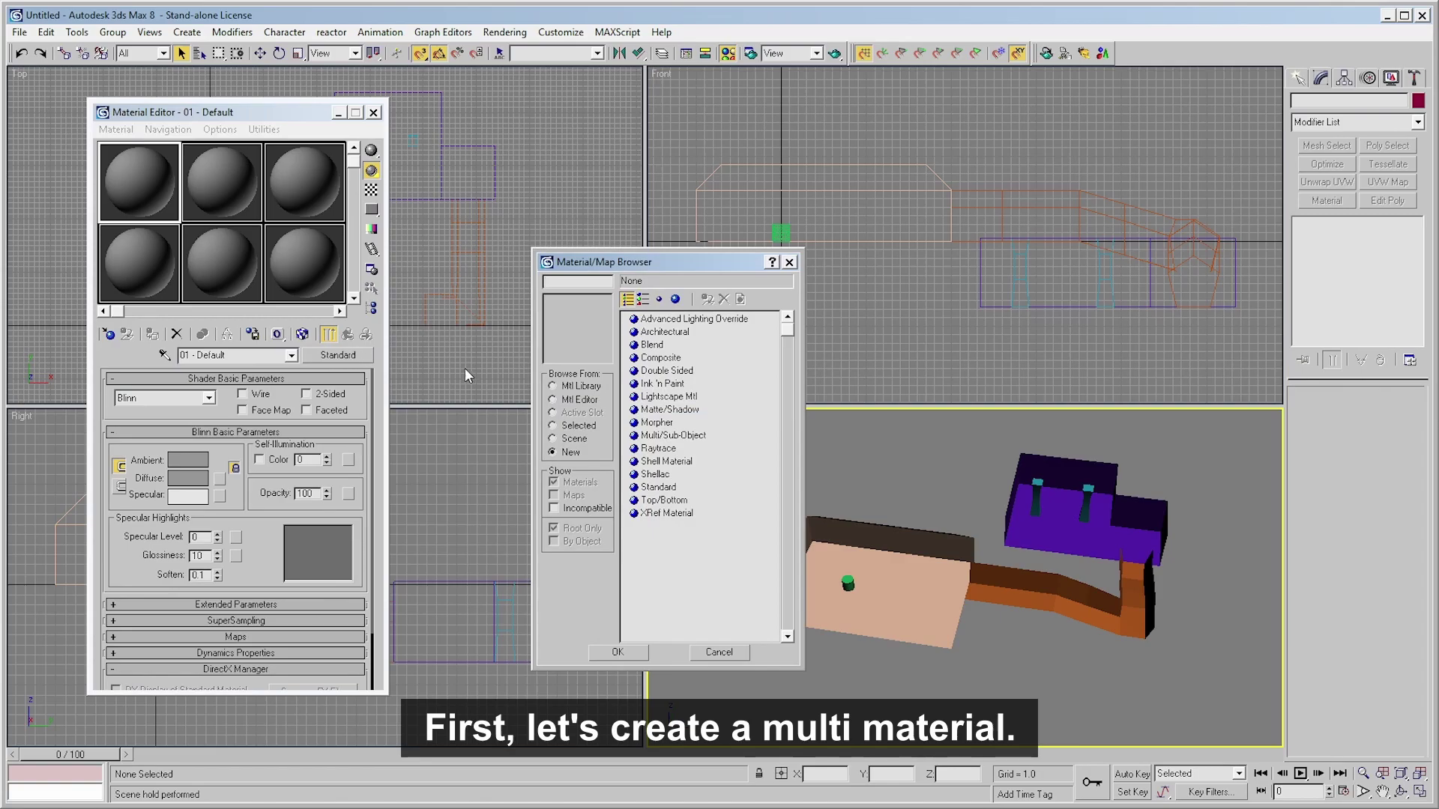
left_click(617, 652)
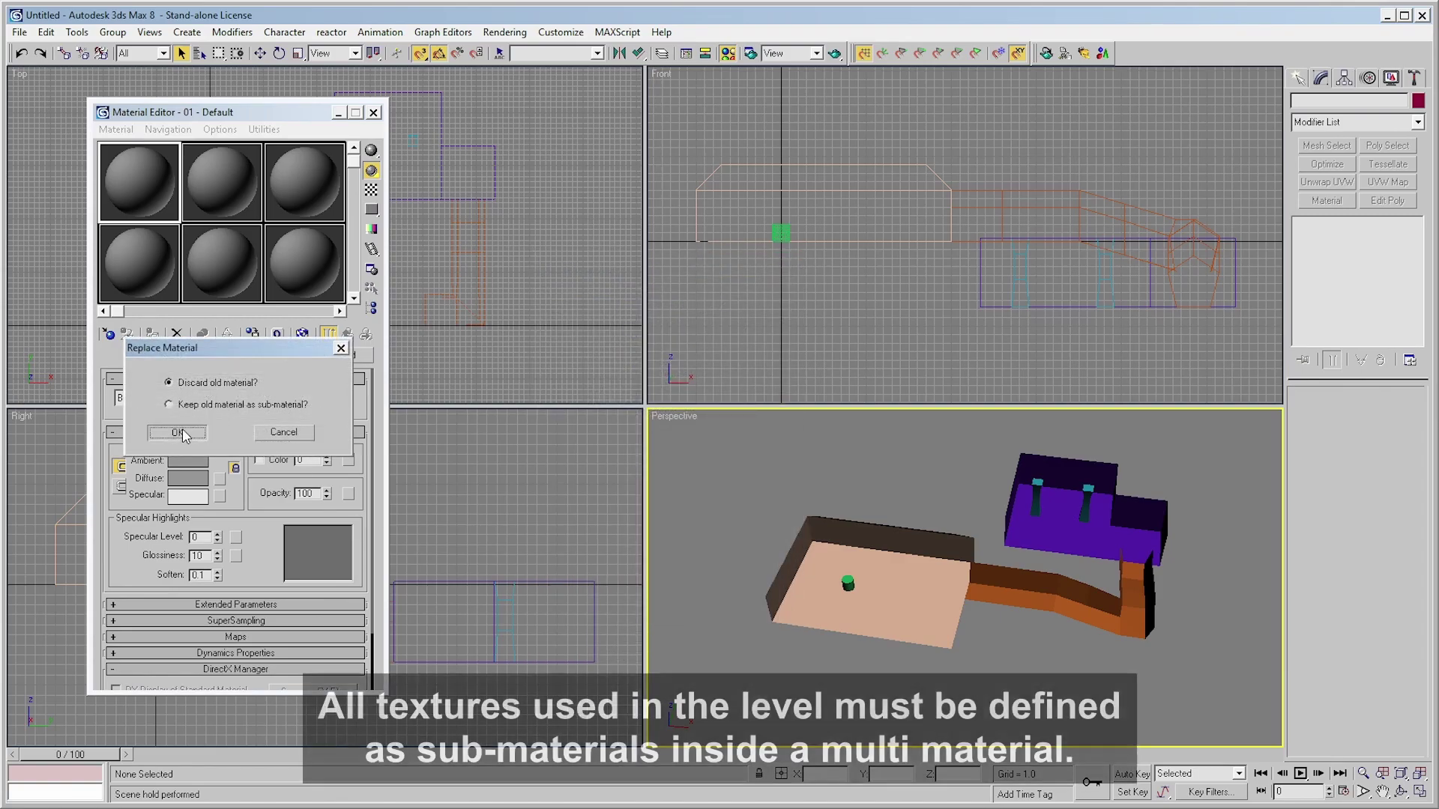
left_click(179, 432)
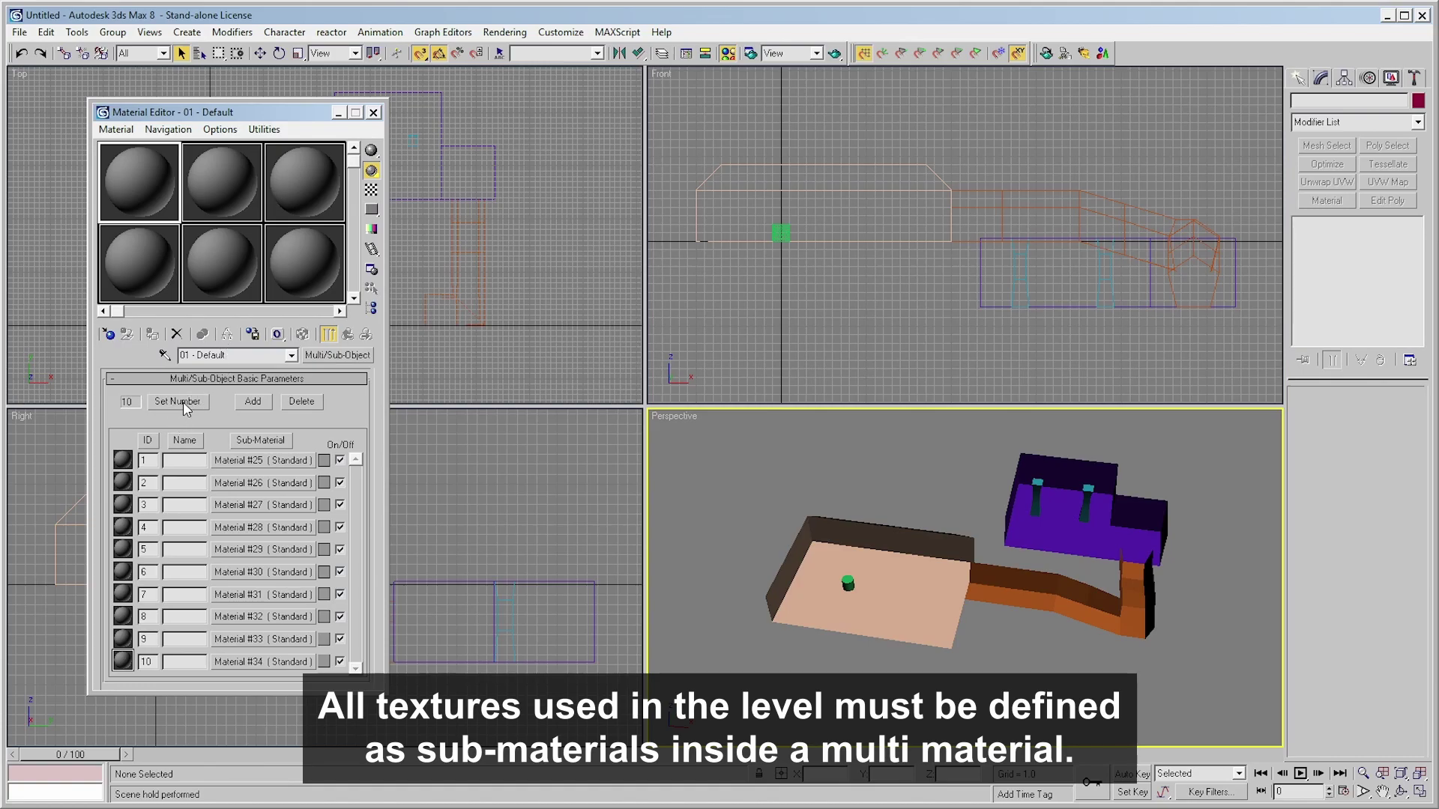
Set the multi material's number of sub-materials to 5 and name the material textures
left_click(182, 402)
type("5")
key("Return")
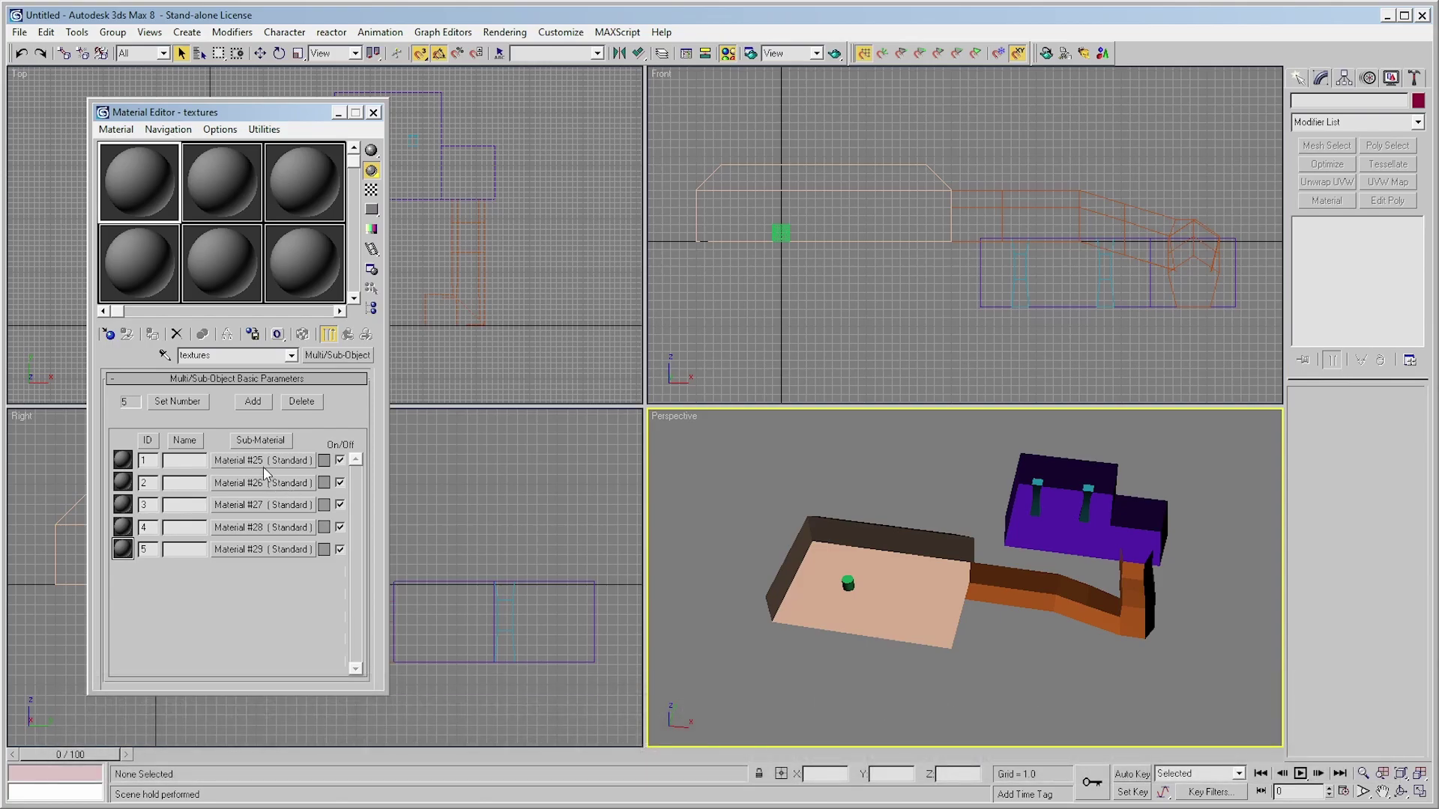
Assign the bitmap pirates_hublot01txy.tga as the first sub-material's diffuse map and name the sub-material wall1
left_click(255, 464)
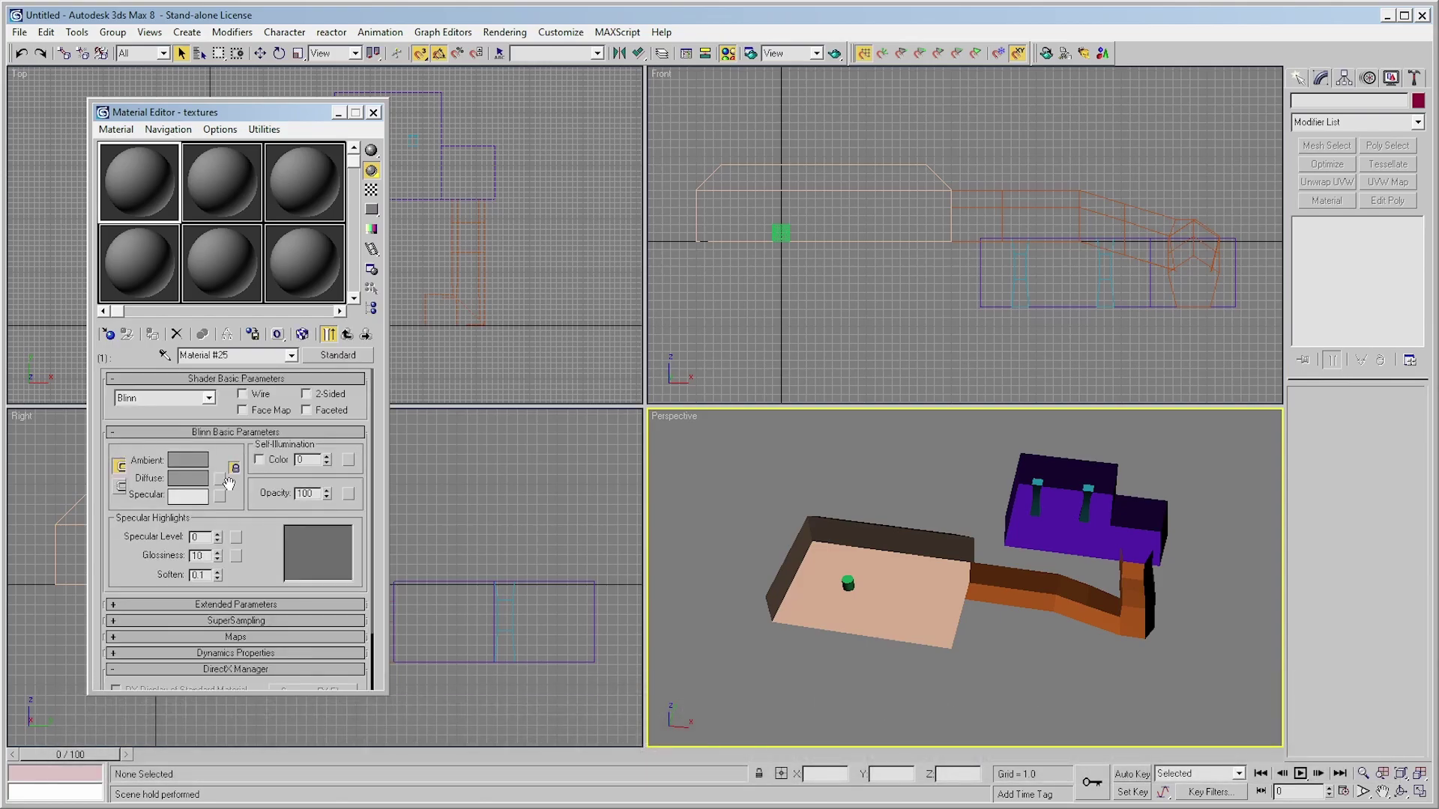
left_click(222, 480)
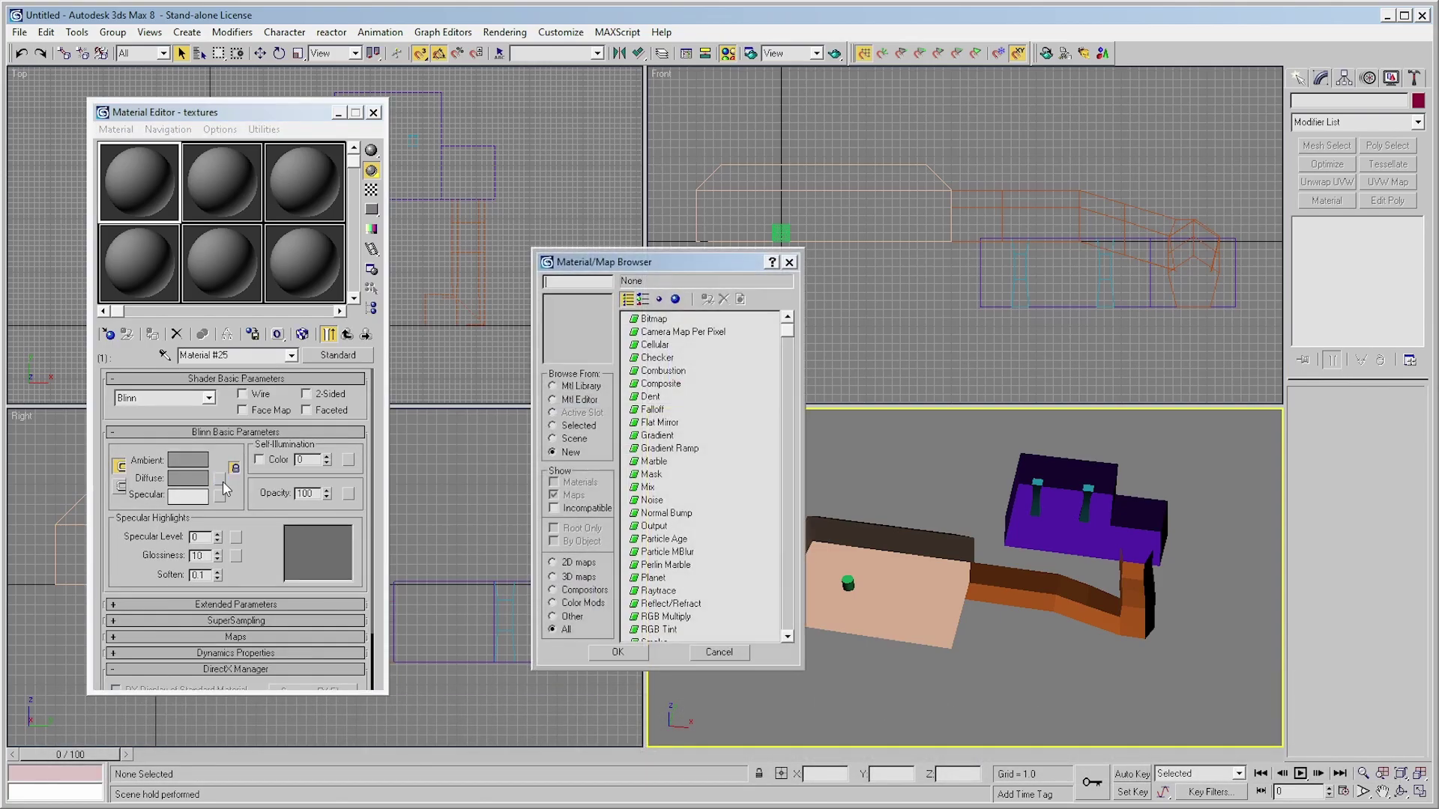
double_click(649, 319)
left_click_drag(226, 29, 615, 154)
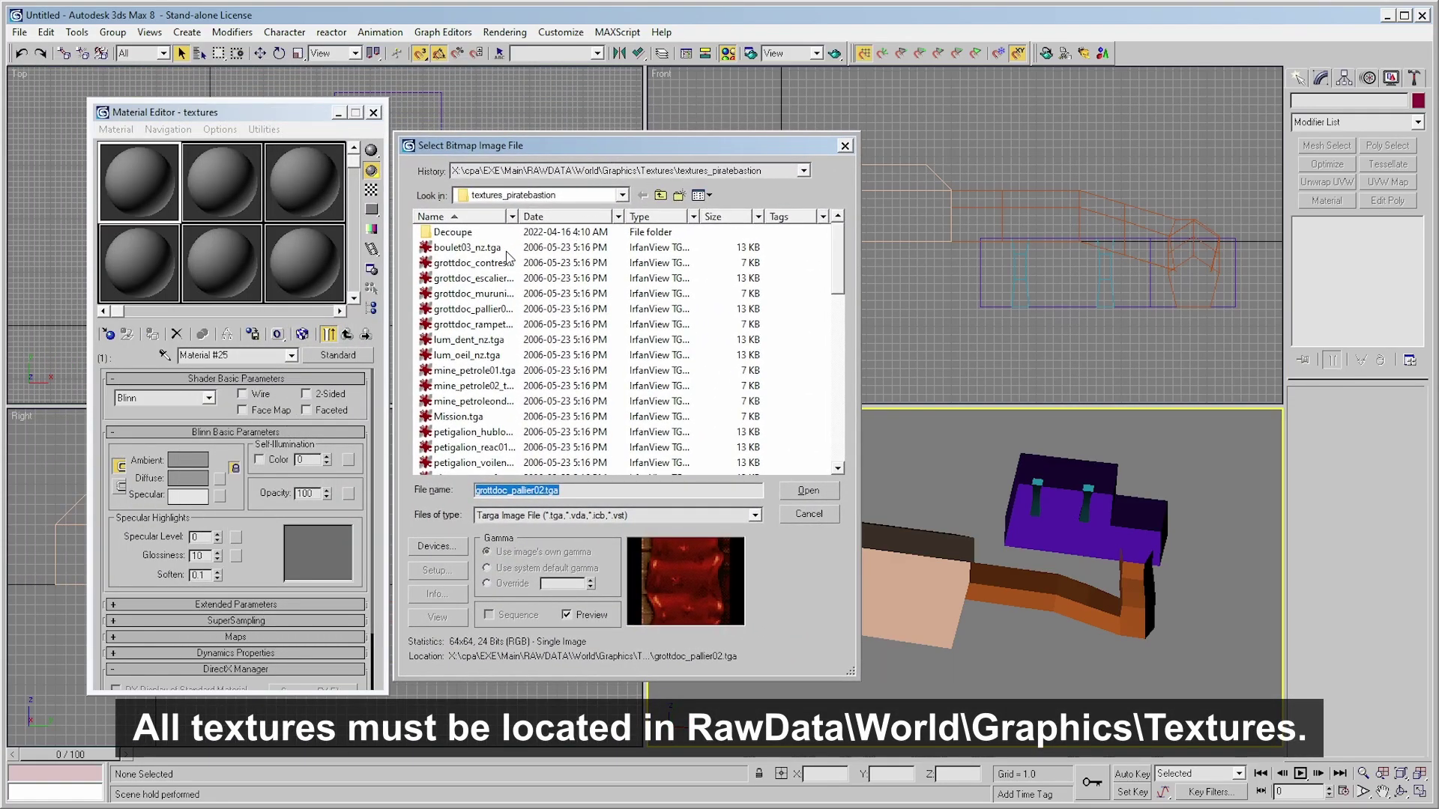
left_click(492, 263)
key("Down")
key("Down")
key("Down")
key("Down")
key("Down")
key("Down")
key("Down")
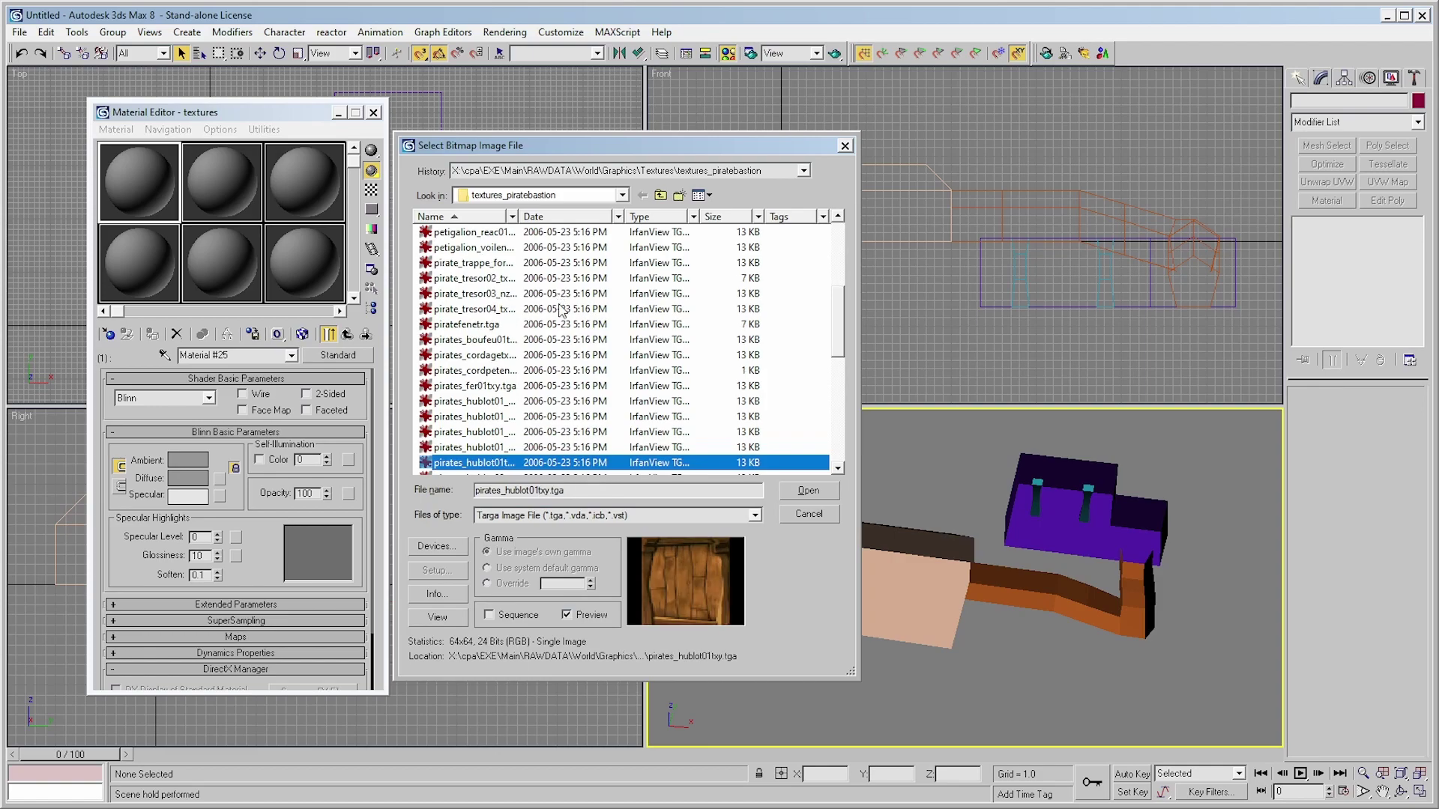
left_click(808, 491)
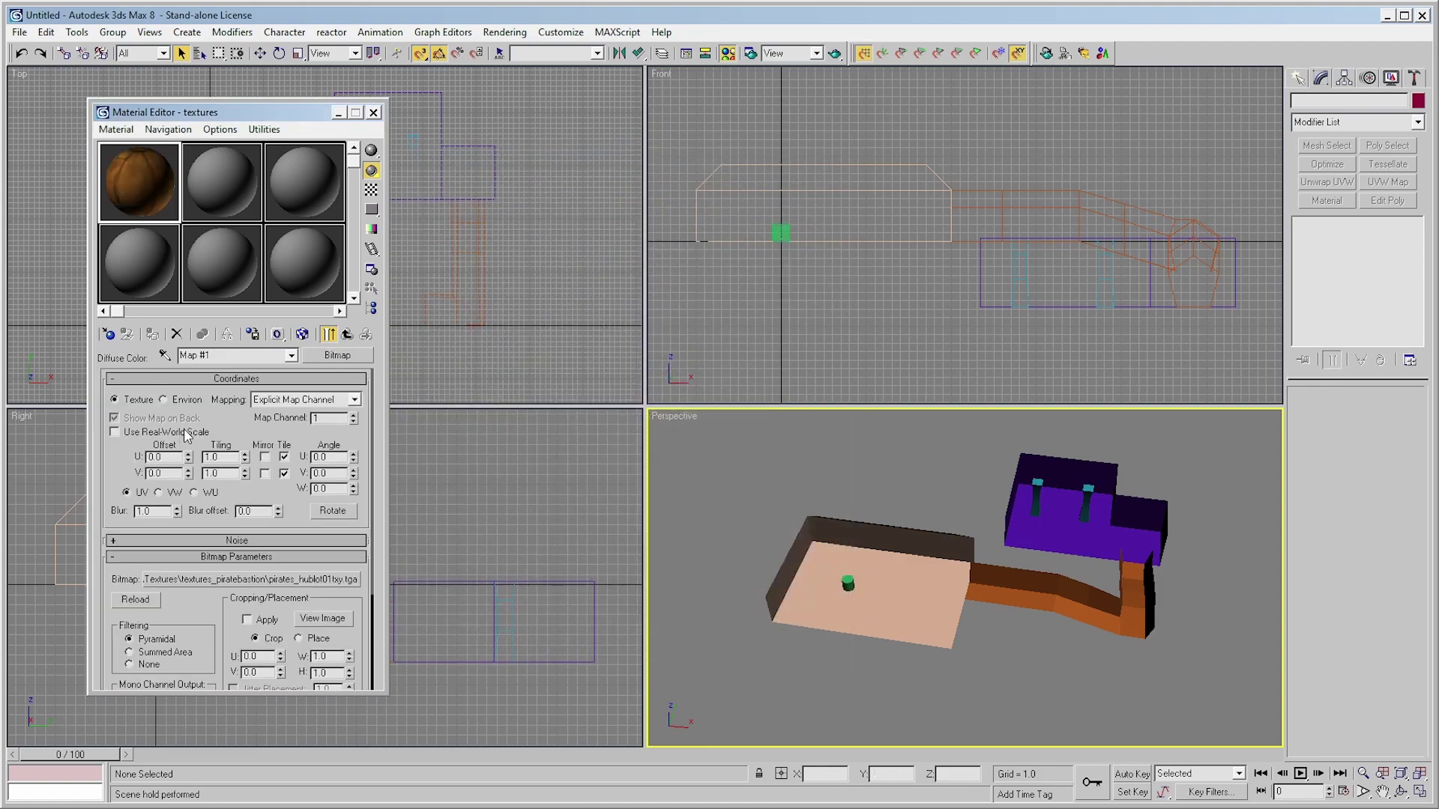
left_click(346, 335)
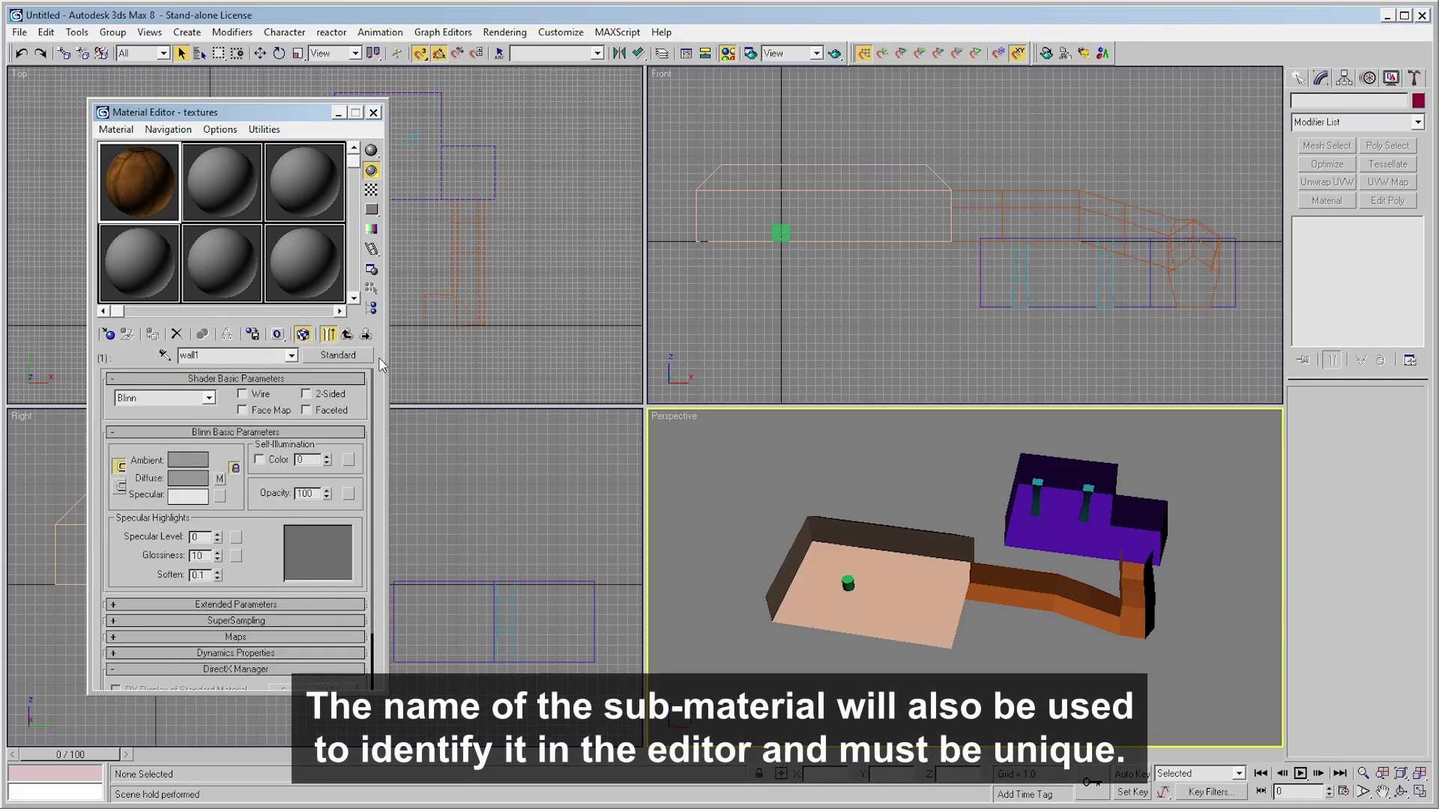
left_click(346, 335)
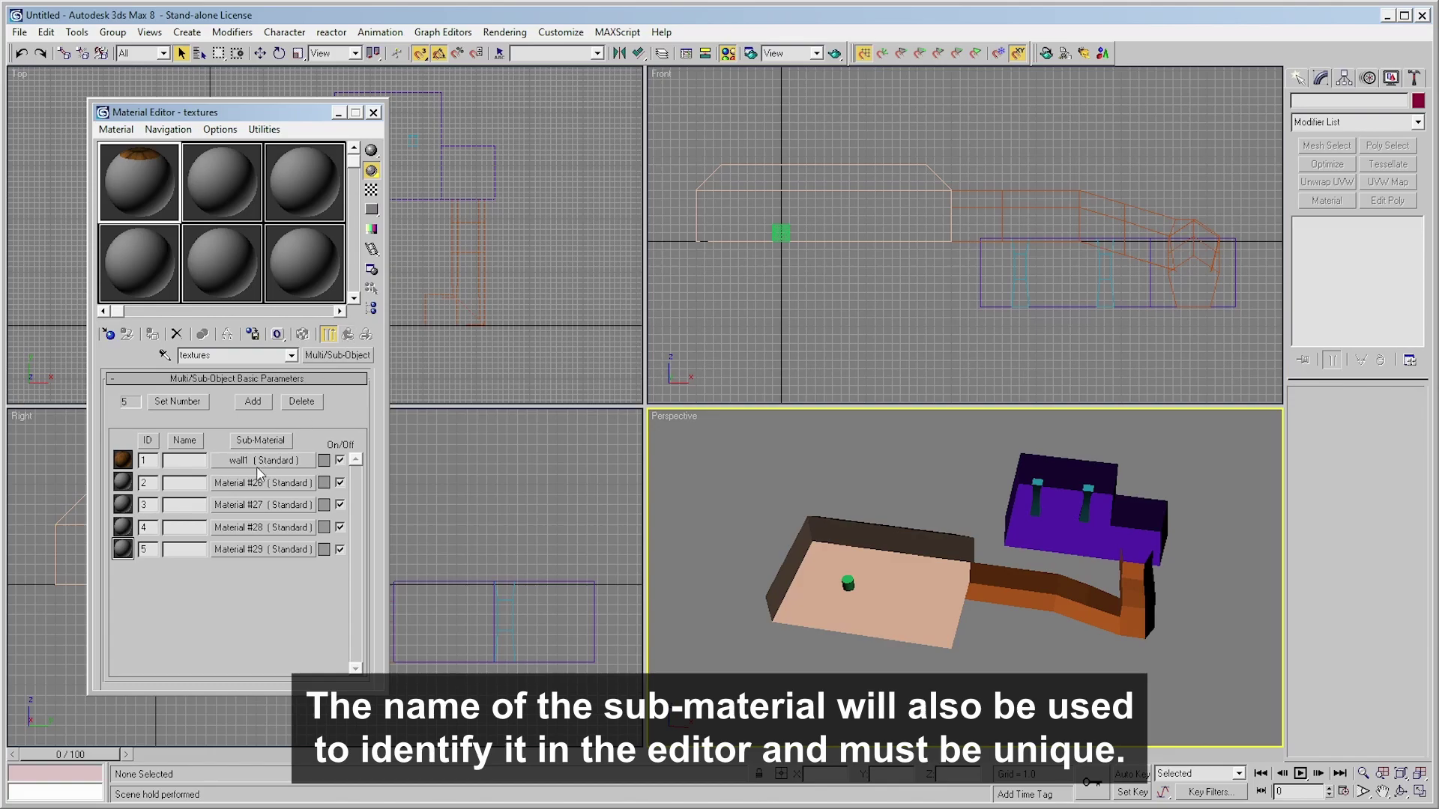
Assign a dark mossy bitmap from textures_piratebastion to the second sub-material's diffuse map and name the sub-material wall2
left_click(250, 483)
left_click(220, 478)
double_click(634, 328)
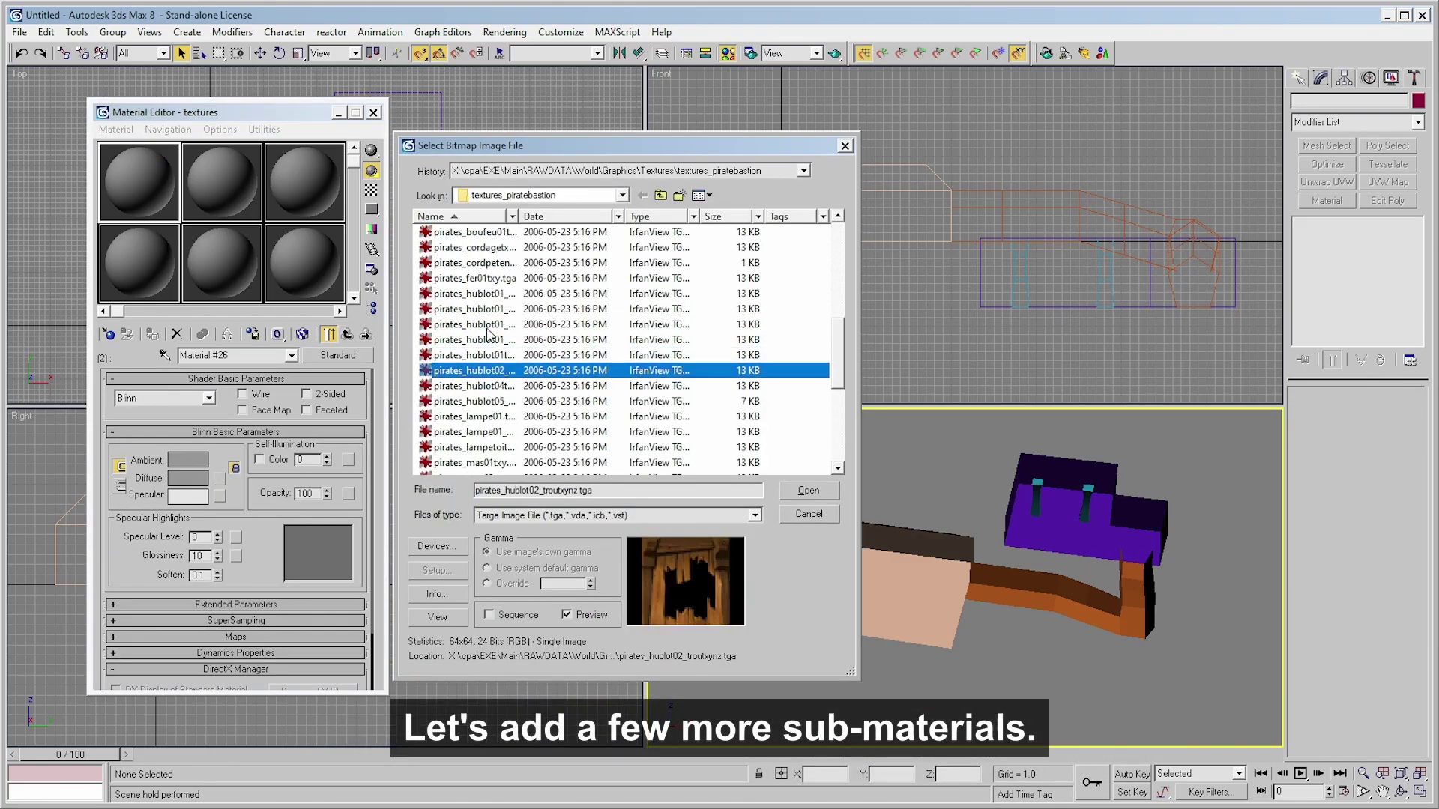
key("Down")
key("Down")
key("Down")
key("Down")
key("Down")
key("Down")
key("Down")
key("Down")
key("Down")
key("Up")
key("Return")
left_click(347, 334)
left_click_drag(247, 355, 75, 358)
type("wall2")
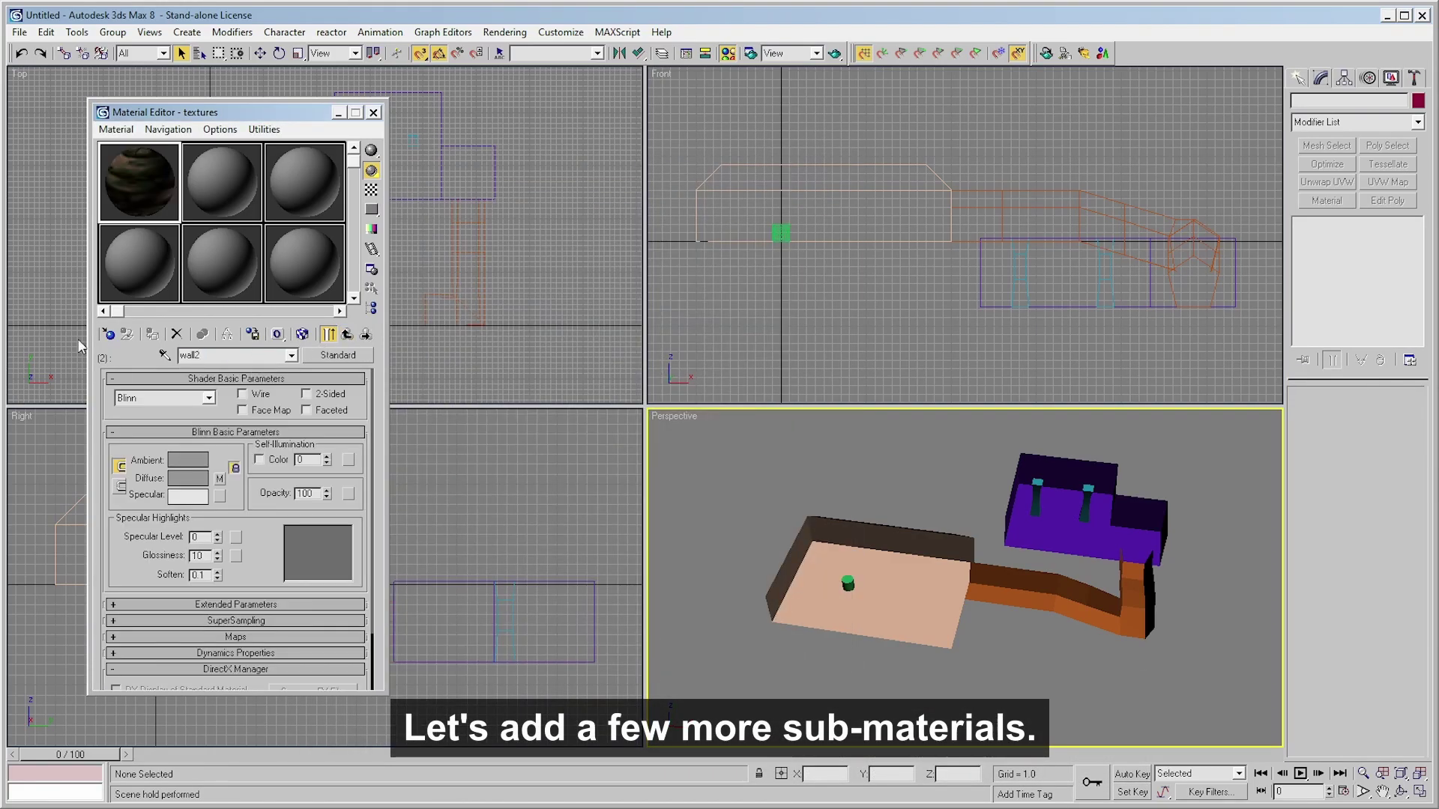
left_click(346, 334)
Assign a plank bitmap to the third sub-material's diffuse map and name the sub-material floor
left_click(249, 504)
left_click(219, 478)
double_click(633, 329)
scroll(572, 420, "down", 10)
left_click(572, 421)
key("Up")
key("Up")
key("Up")
key("Up")
key("Up")
key("Up")
key("Down")
key("Return")
left_click(346, 334)
left_click_drag(248, 355, 150, 357)
type("floor")
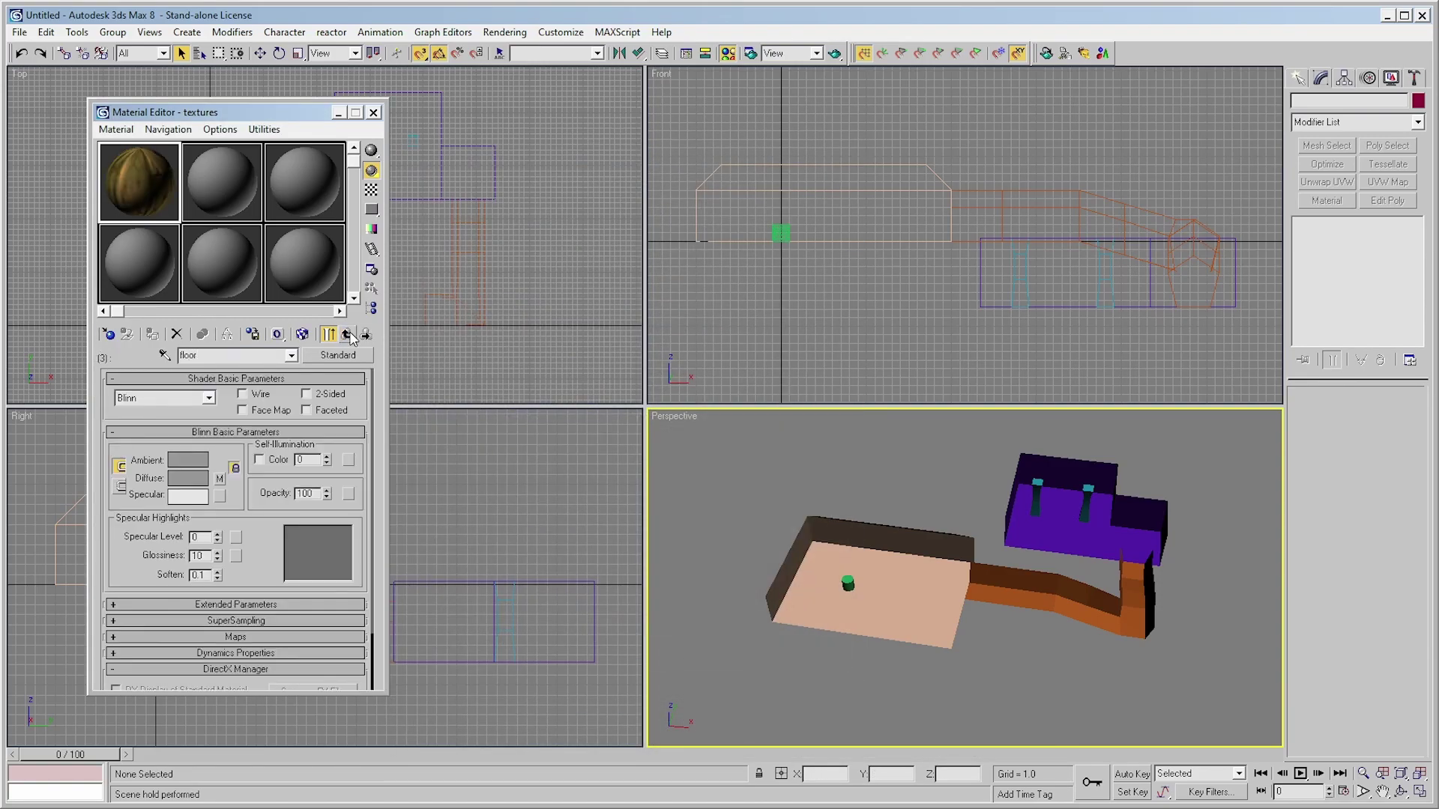
Assign a bitmap to the fourth sub-material's diffuse map and name the sub-material ceiling
left_click(366, 334)
left_click(220, 479)
double_click(634, 328)
scroll(546, 437, "down", 10)
left_click(517, 420)
key("Up")
key("Up")
key("Up")
key("Up")
key("Up")
key("Up")
key("Return")
left_click(347, 335)
Assign the bitmap pirates_mas01txy.tga to the fifth sub-material's diffuse map and name the sub-material pillar_bottom
left_click(366, 334)
left_click(219, 478)
left_click(471, 248)
key("Down")
key("Down")
key("Down")
key("Down")
key("Down")
key("Down")
key("Down")
key("Down")
key("Down")
key("Down")
key("Down")
key("Down")
key("Down")
key("Down")
key("Down")
key("Down")
key("Down")
key("Down")
key("Down")
key("Down")
key("Up")
key("Up")
key("Return")
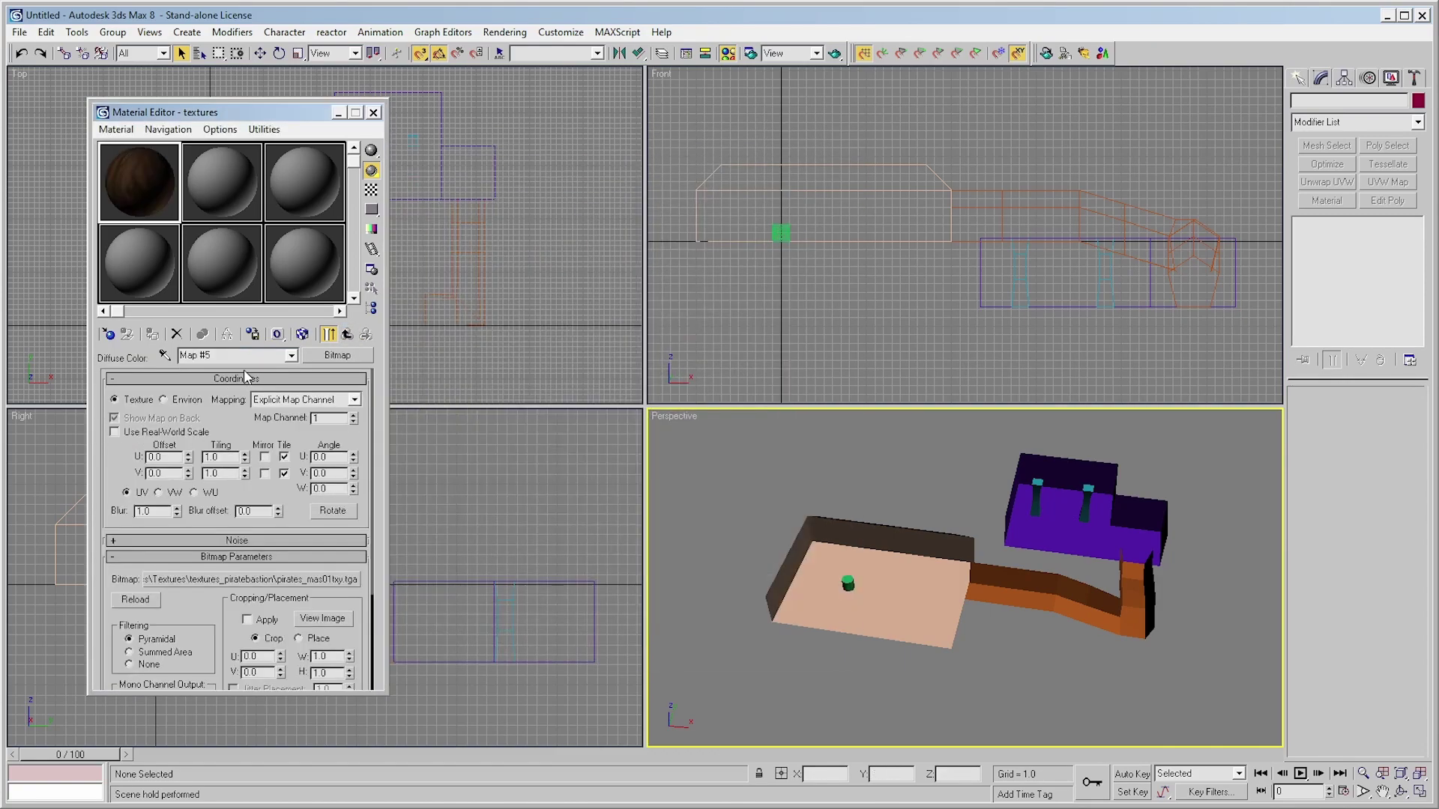
left_click(254, 337)
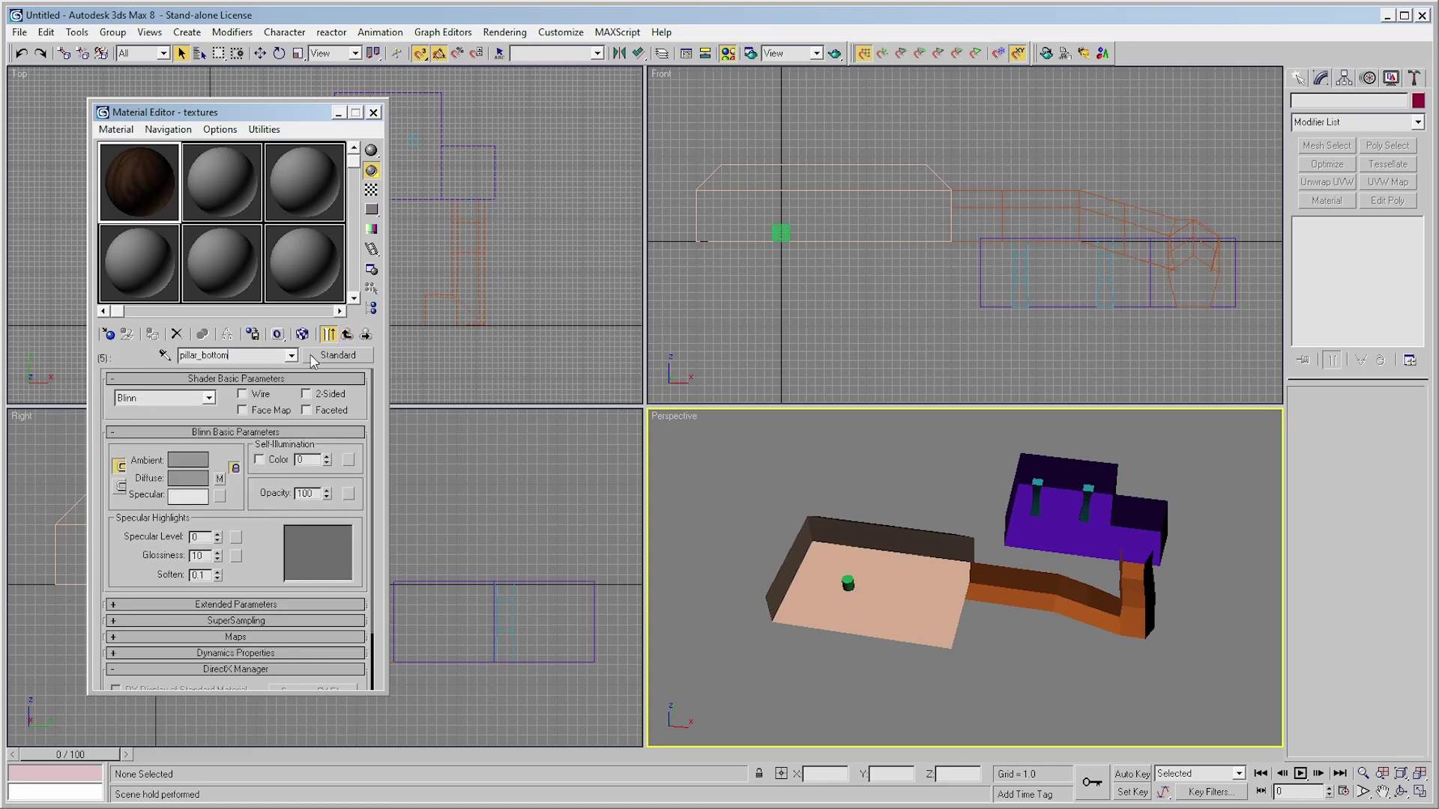
Add a sixth sub-material named pillar_top with pirates_mas04txy.tga as its diffuse map
key("Return")
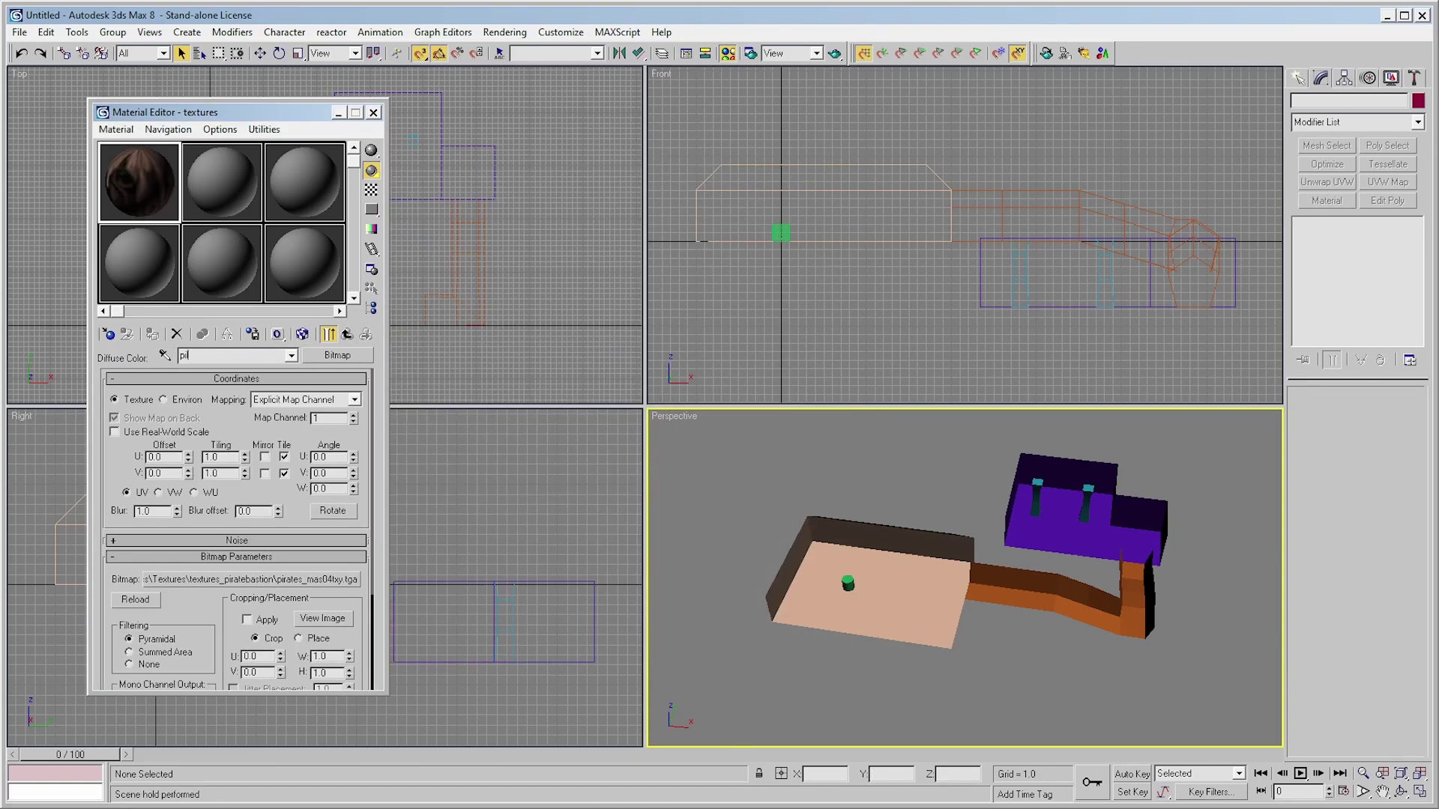
left_click(346, 334)
left_click(346, 334)
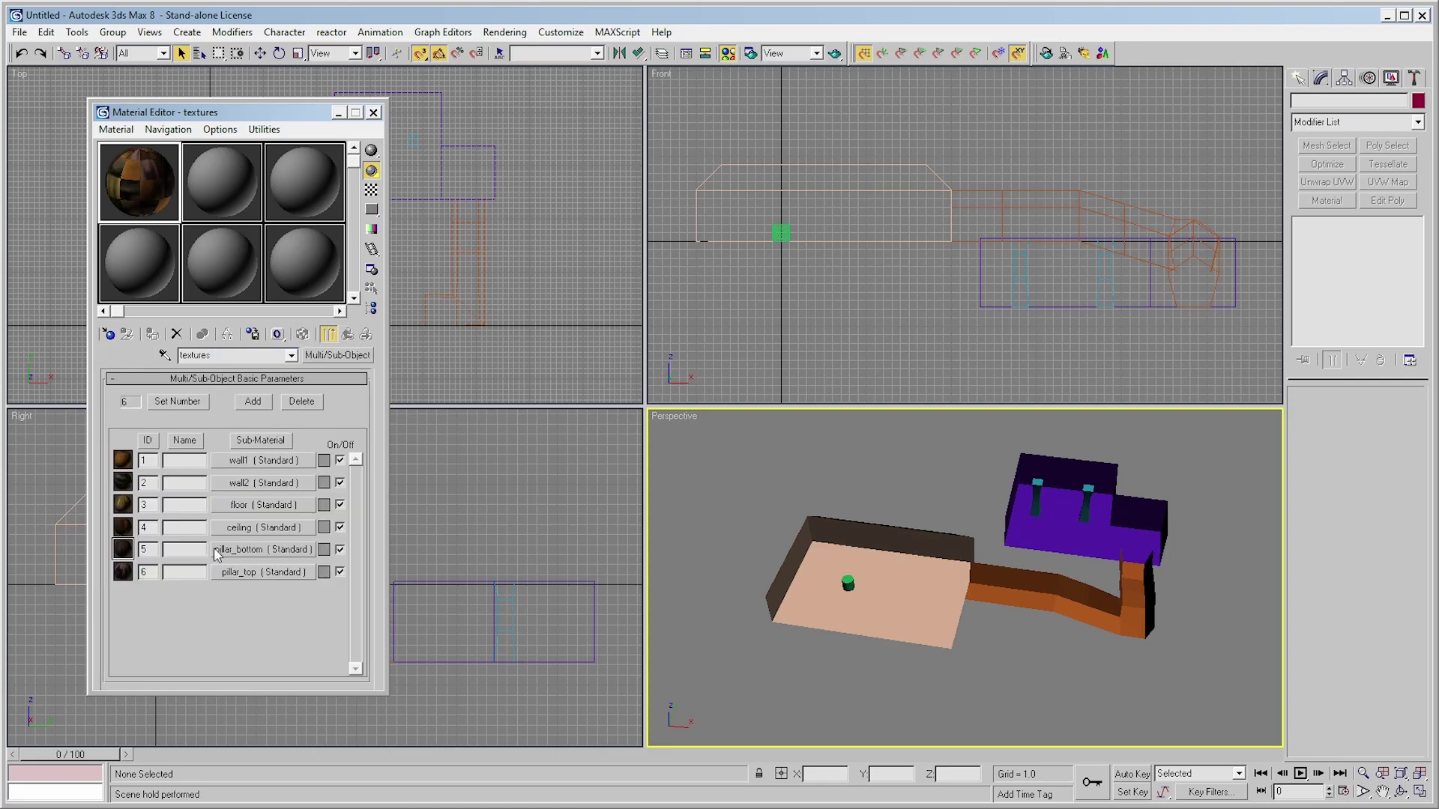
Assign the textures multi material to the MainRoom object
middle_click_drag(896, 605, 947, 587)
scroll(856, 599, "up", 3)
left_click(945, 556)
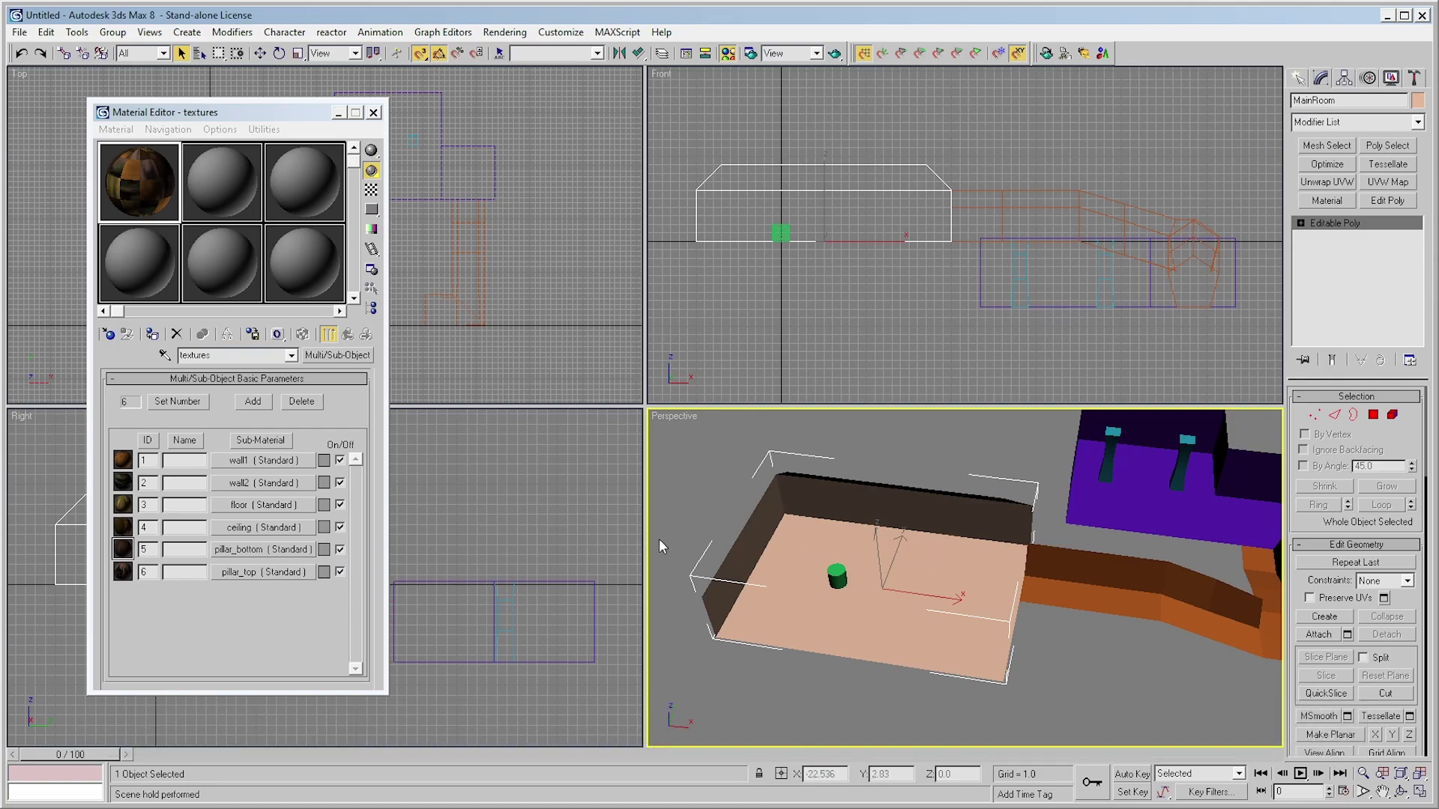
left_click(153, 335)
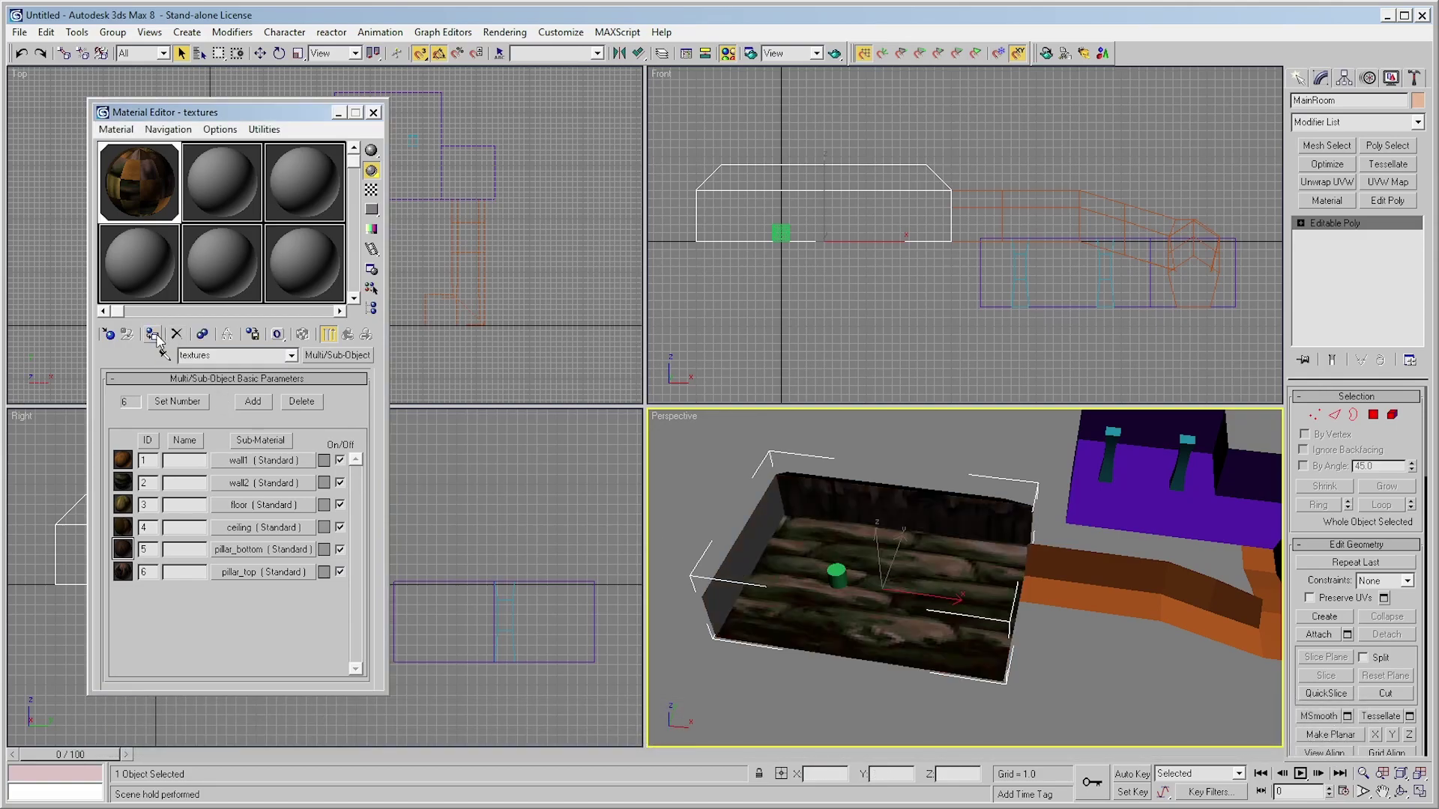
Assign the textures multi material to the corridor, the second room and the pillars
middle_click_drag(733, 517, 744, 554)
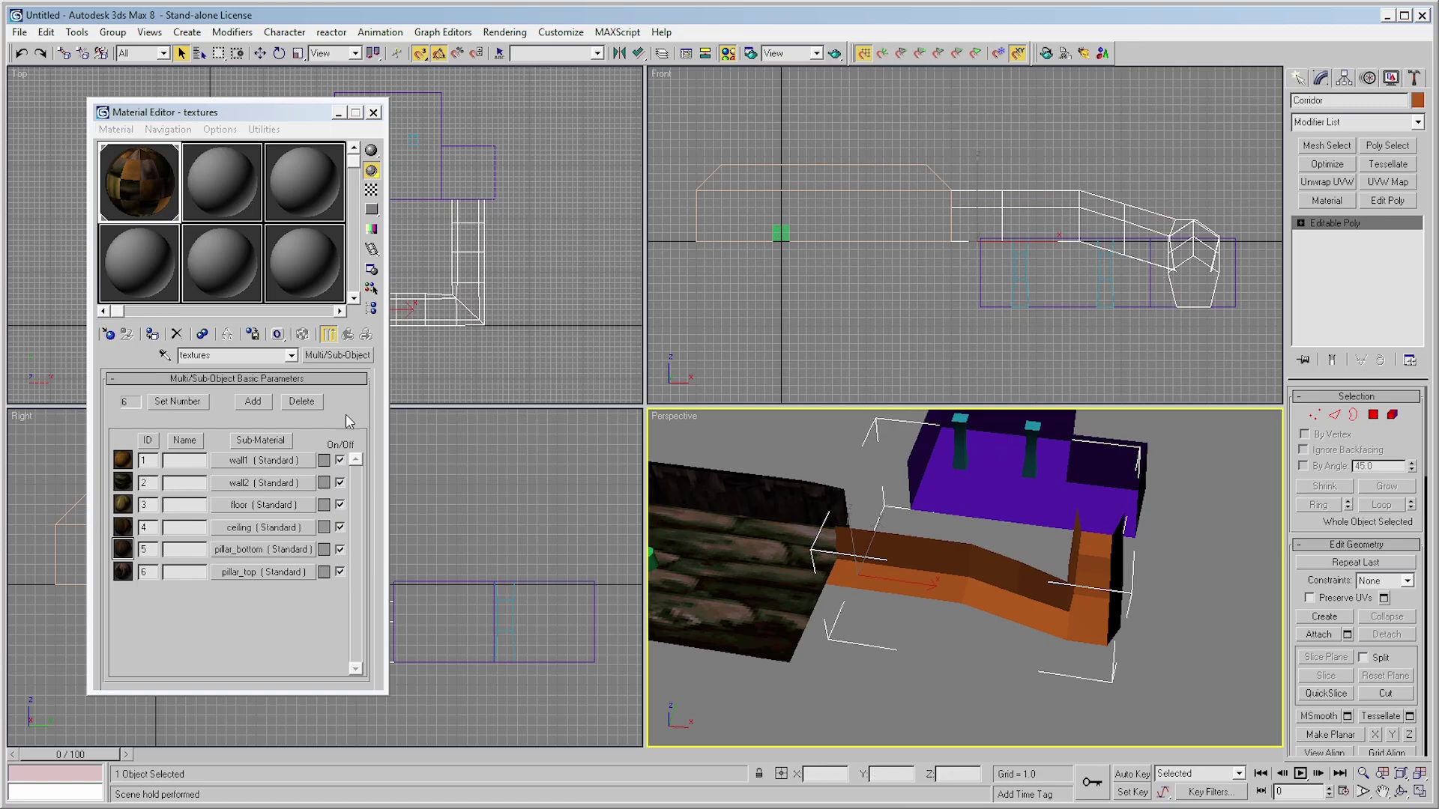
left_click(151, 335)
middle_click_drag(786, 509, 905, 529, "alt")
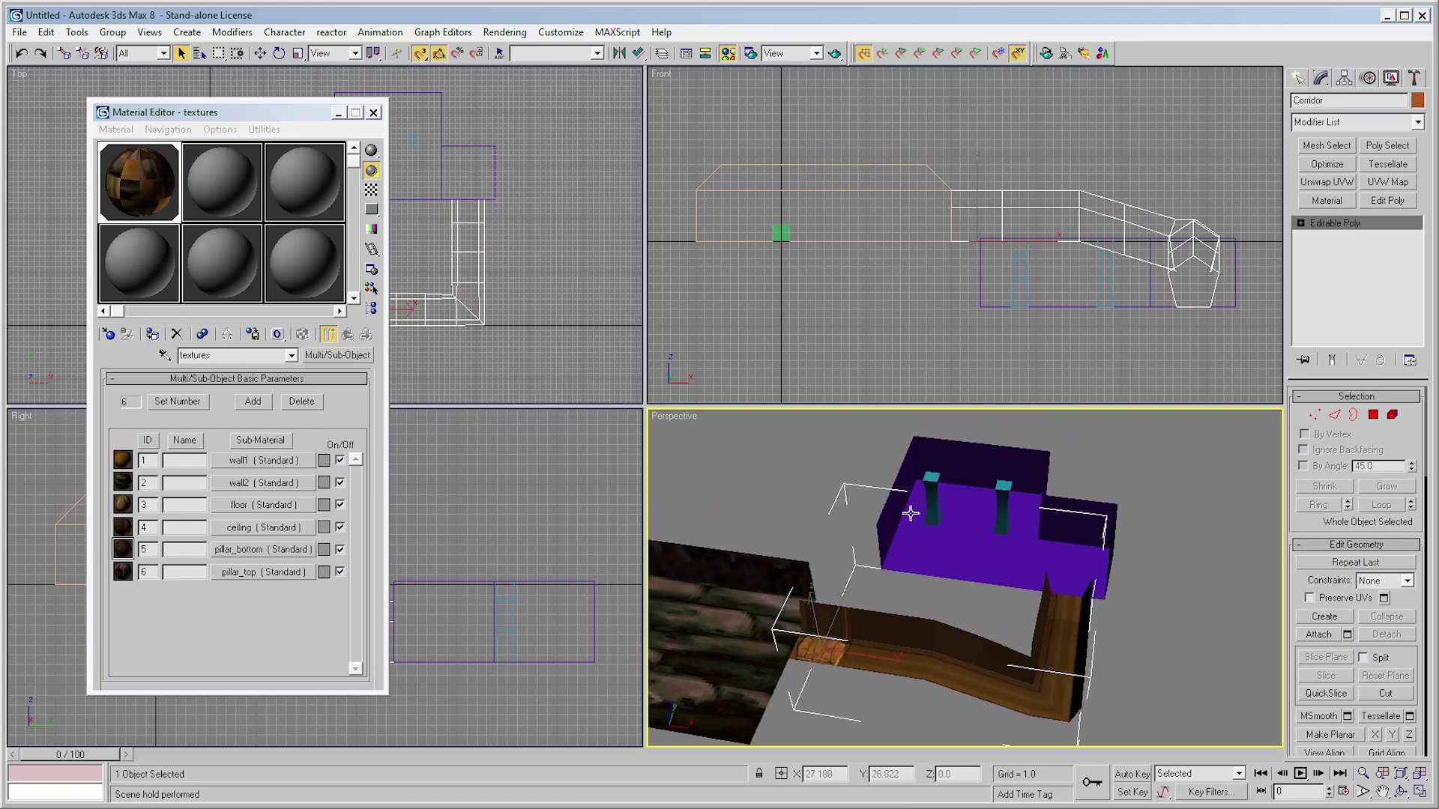
left_click(153, 335)
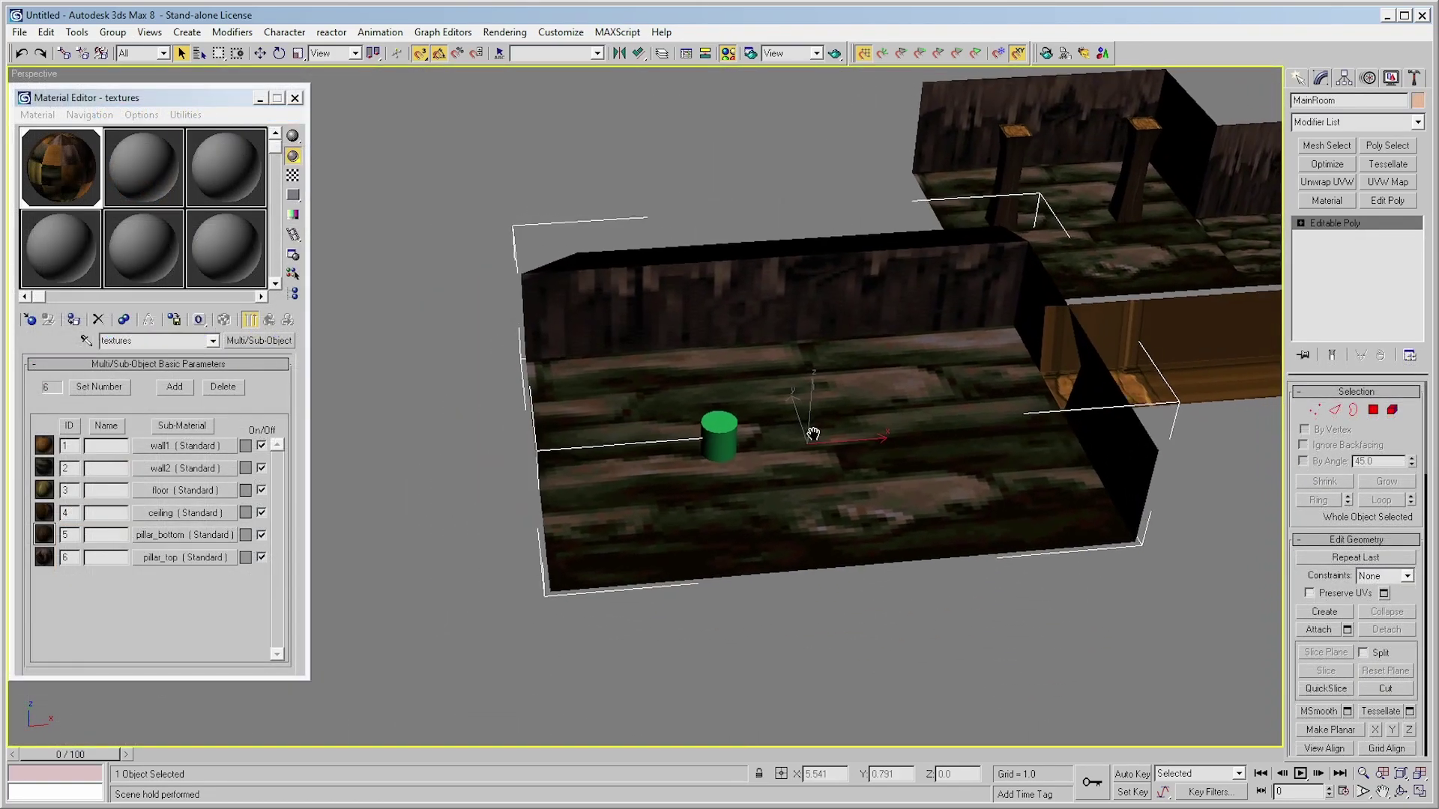
Select the main room's floor polygon with Poly Select and apply a Material modifier with material ID 3
middle_click_drag(813, 433, 766, 483)
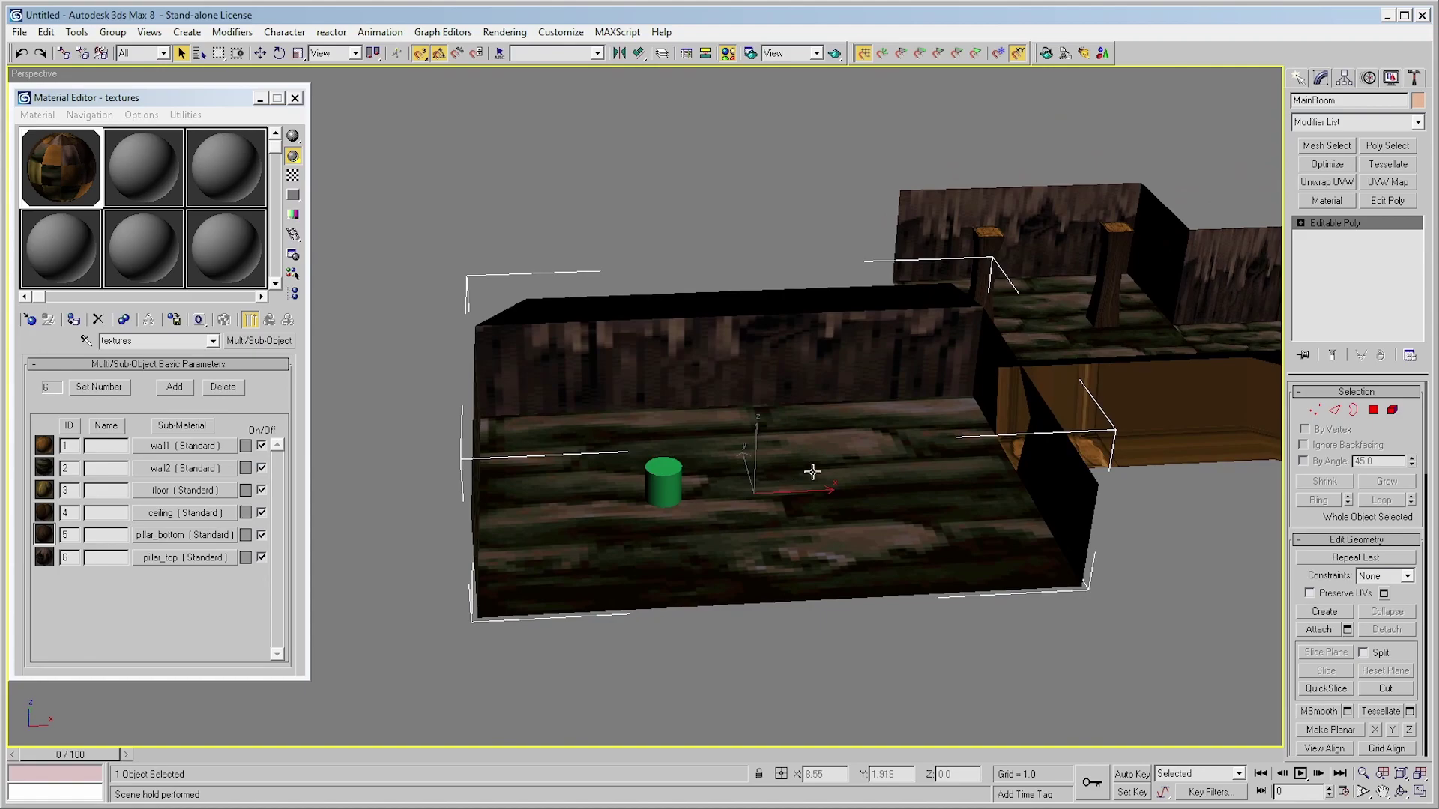
left_click(1382, 148)
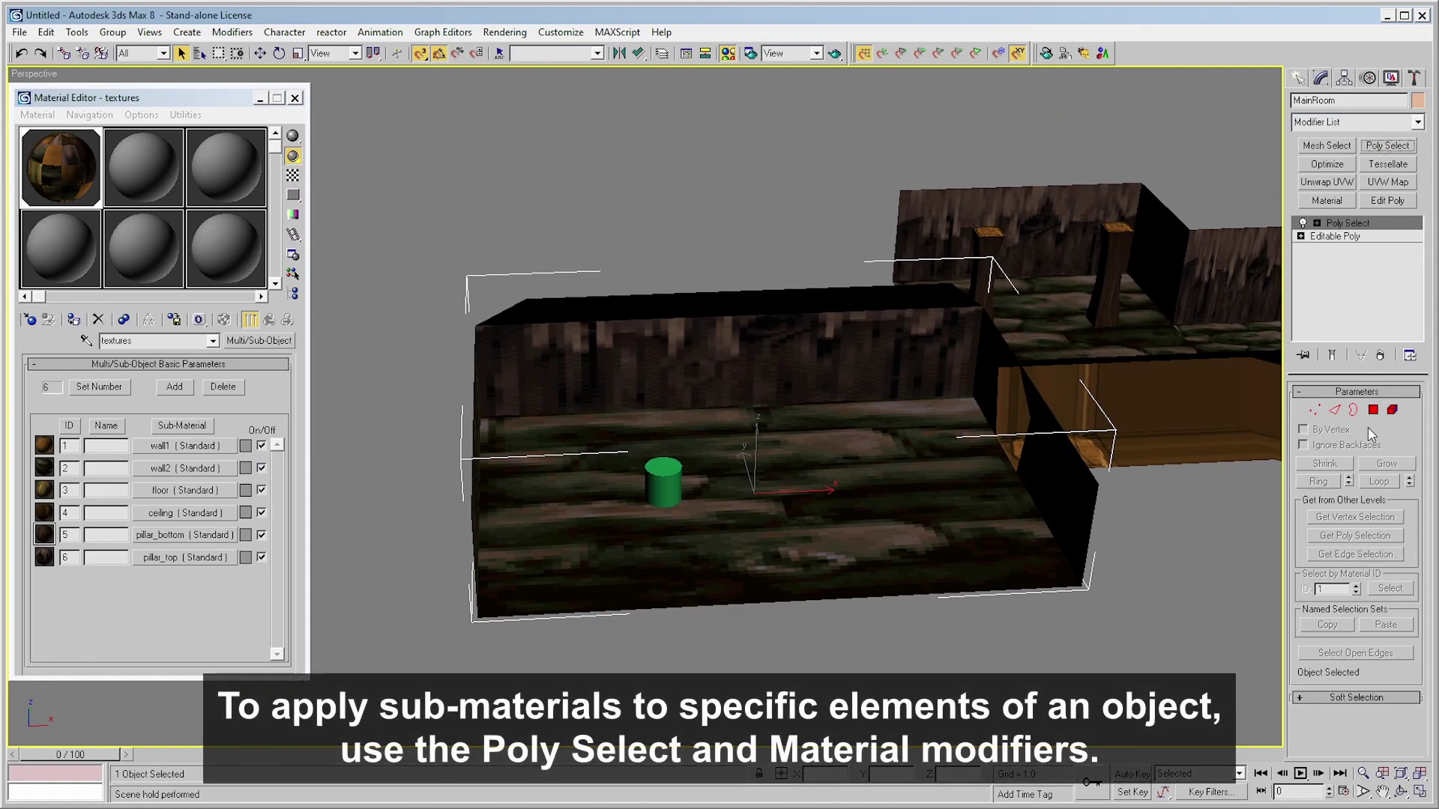
left_click(888, 477)
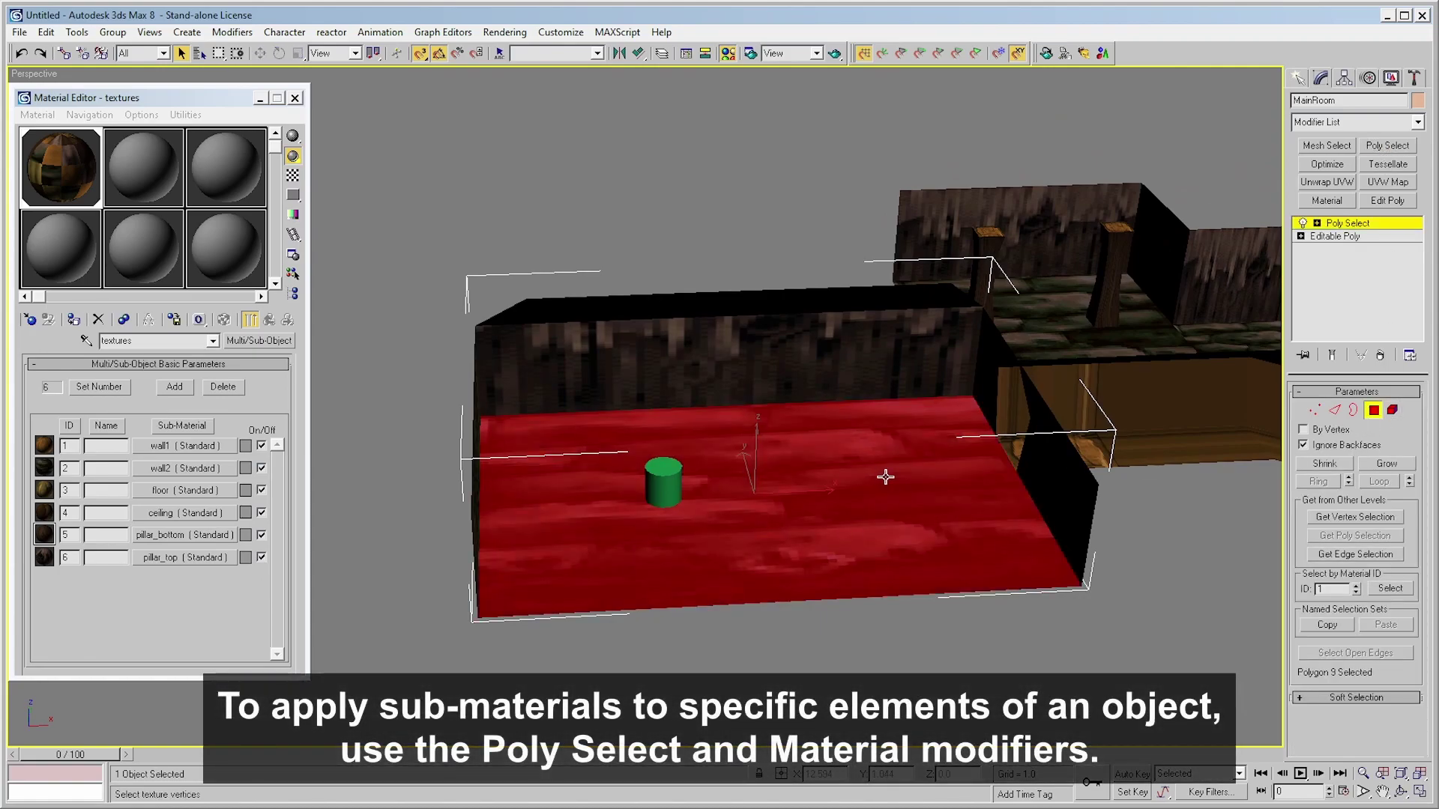
left_click(1326, 201)
left_click(1403, 412)
left_click(1404, 412)
left_click(1404, 413)
left_click(1404, 413)
left_click(1405, 420)
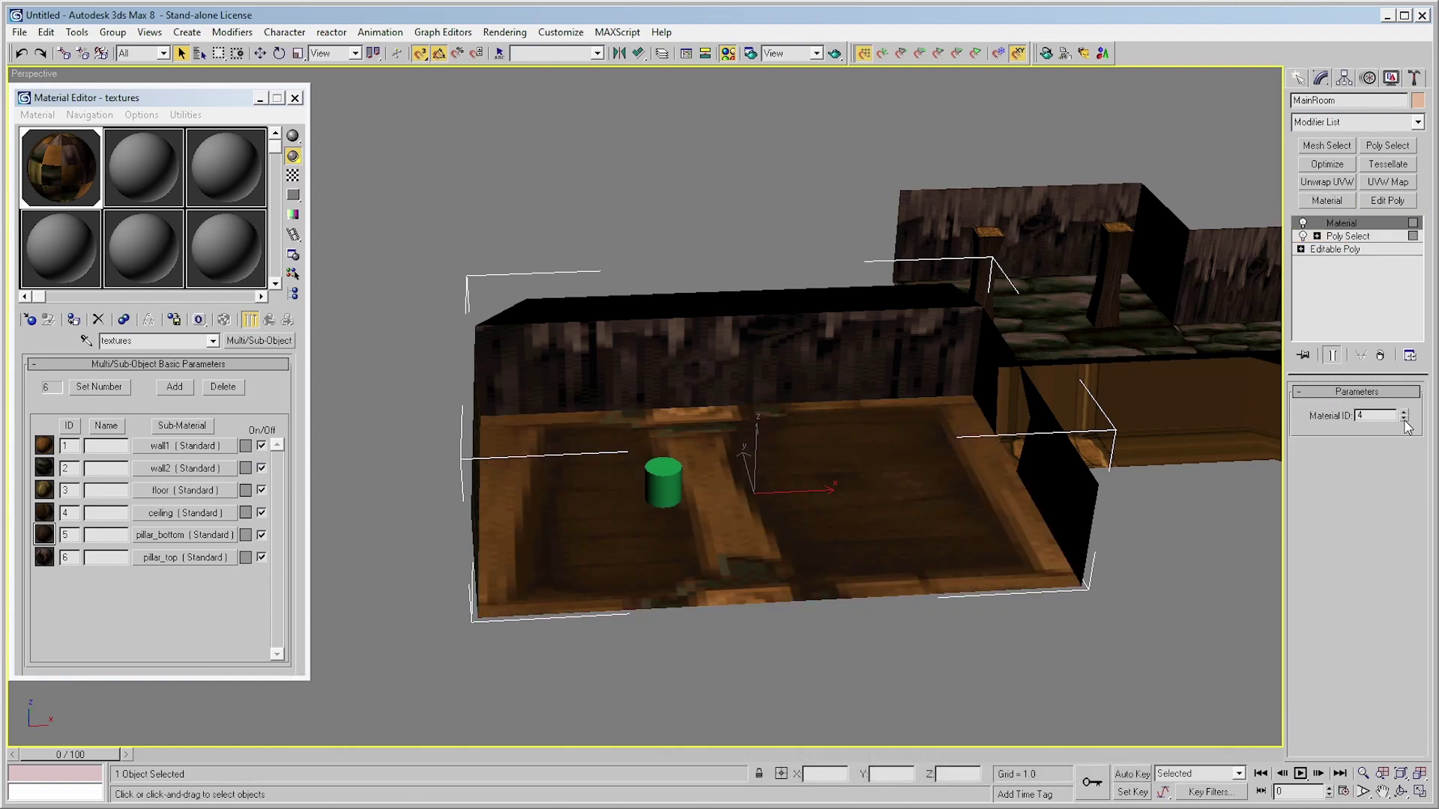
left_click(1405, 420)
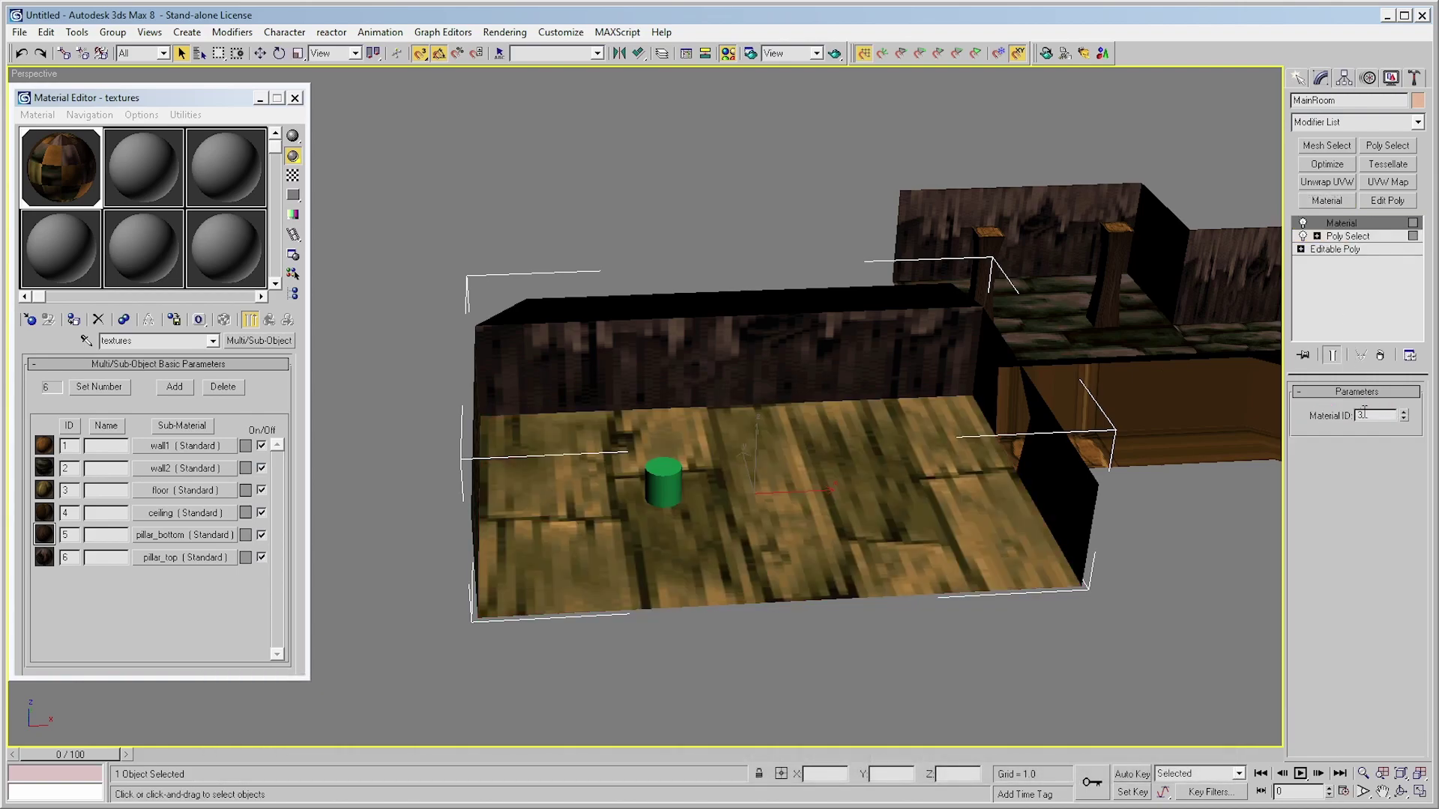
Select the main room's wall polygons with a new Poly Select and apply a Material modifier to them
left_click(1386, 145)
left_click(1374, 410)
left_click(900, 322)
middle_click_drag(824, 338, 726, 350, "alt")
left_click(909, 337, "ctrl")
left_click(1326, 201)
Select the main room's upper wall polygons with another Poly Select and give them their own Material modifier
left_click(1386, 145)
left_click(1374, 409)
left_click(1337, 447)
left_click(899, 292)
left_click(600, 307, "ctrl")
middle_click_drag(599, 315, 734, 337, "alt")
left_click(1325, 201)
Add further Poly Select and Material modifiers to texture the main room's remaining polygons, starting with the corridor side
left_click(1388, 148)
middle_click_drag(1124, 195, 1180, 312, "alt")
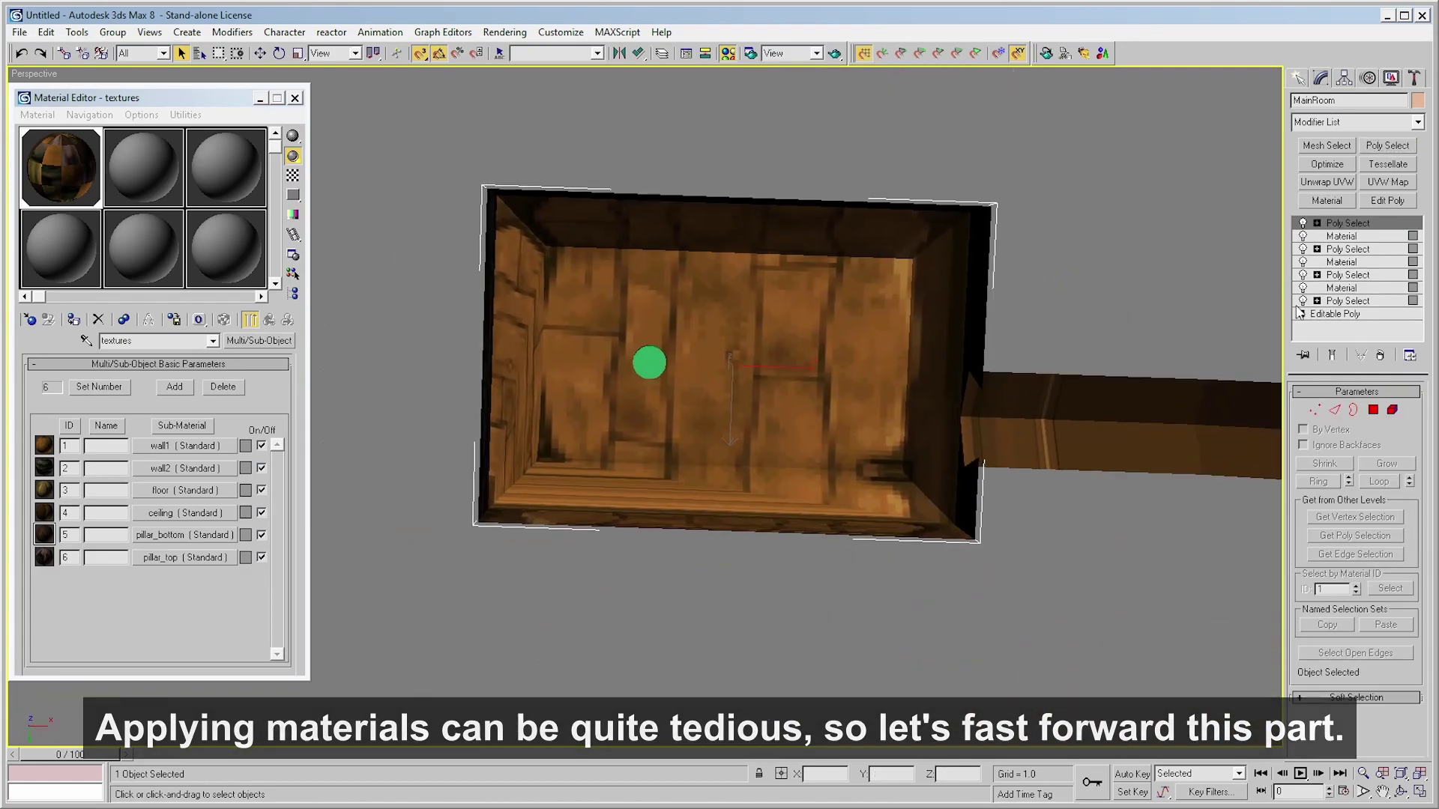
left_click(1373, 410)
left_click(956, 411)
left_click(1325, 200)
left_click(1387, 146)
left_click(1372, 410)
left_click(1325, 200)
Assign the floor sub-material to the second room's two floor polygons using Poly Select and Material modifiers
middle_click_drag(1237, 472, 805, 587)
left_click(805, 586)
left_click(774, 402)
middle_click_drag(774, 401, 969, 462, "alt")
left_click(1387, 146)
left_click(1373, 410)
left_click(974, 510)
left_click(1156, 392, "ctrl")
left_click(1326, 200)
double_click(1407, 414)
Select a group of the second room's wall polygons with a new Poly Select and assign their sub-material with a Material modifier
left_click(1387, 146)
left_click(1373, 410)
middle_click_drag(1156, 393, 857, 344, "alt")
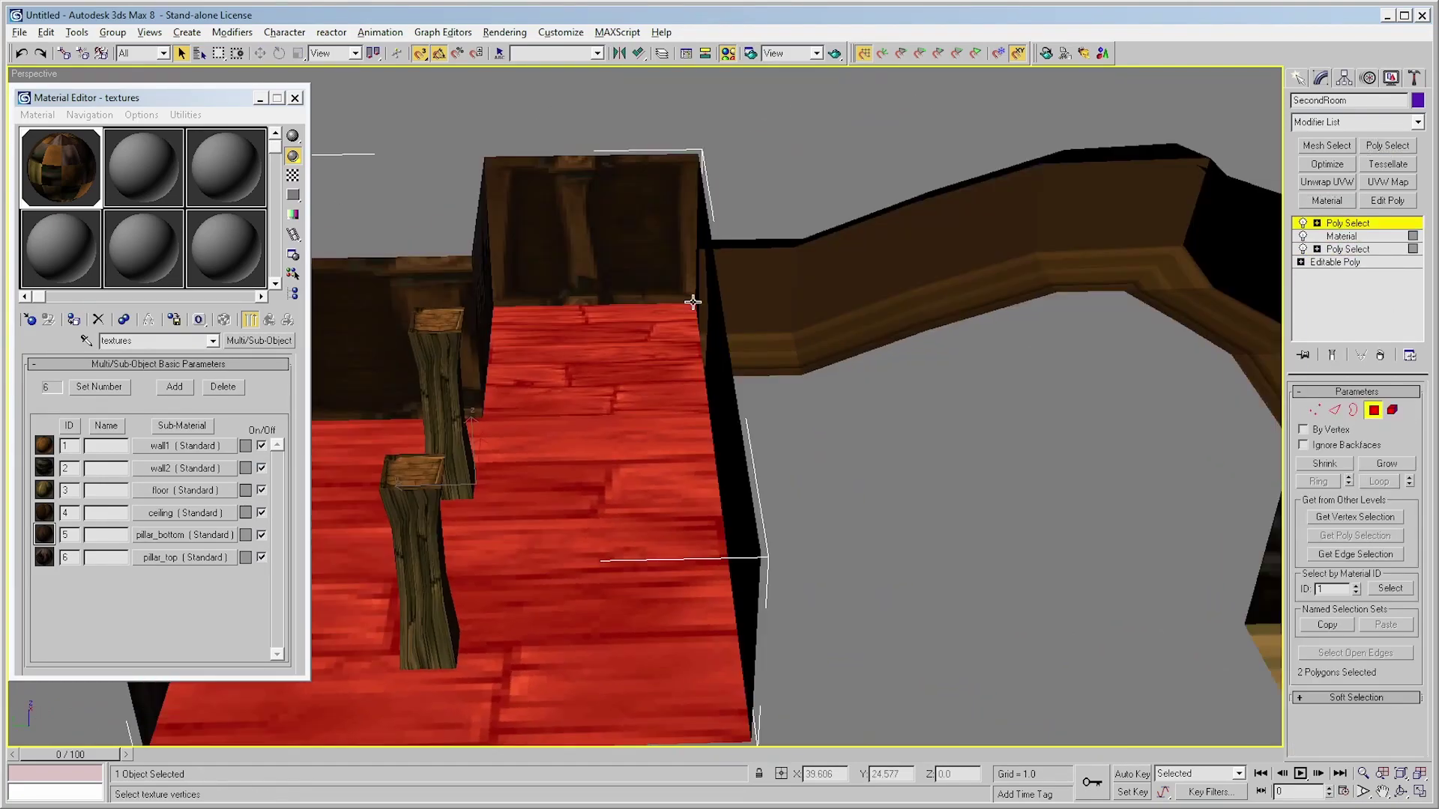
left_click(932, 305)
middle_click_drag(931, 306, 898, 431, "alt")
left_click(898, 431, "ctrl")
left_click(1326, 200)
left_click(1407, 412)
Select the next two wall polygons of the second room with another Poly Select and add a Material modifier for them
middle_click_drag(1124, 322, 1207, 112, "alt")
scroll(1206, 112, "down", 2)
left_click(1387, 146)
left_click(1373, 410)
left_click(939, 247)
middle_click_drag(940, 247, 549, 385, "alt")
left_click(550, 385, "ctrl")
left_click(1326, 200)
Add further Poly Select and Material modifiers to cover the second room's remaining polygons
left_click(1387, 146)
middle_click_drag(774, 599, 953, 443, "alt")
key("4")
left_click(1325, 200)
middle_click_drag(824, 247, 757, 457, "alt")
scroll(756, 457, "up", 2)
left_click(1387, 146)
key("4")
left_click(1236, 156)
Select the pillars' polygons with a Poly Select and assign the pillar sub-materials through Material modifiers with different material IDs
left_click(981, 315)
left_click(1387, 145)
key("4")
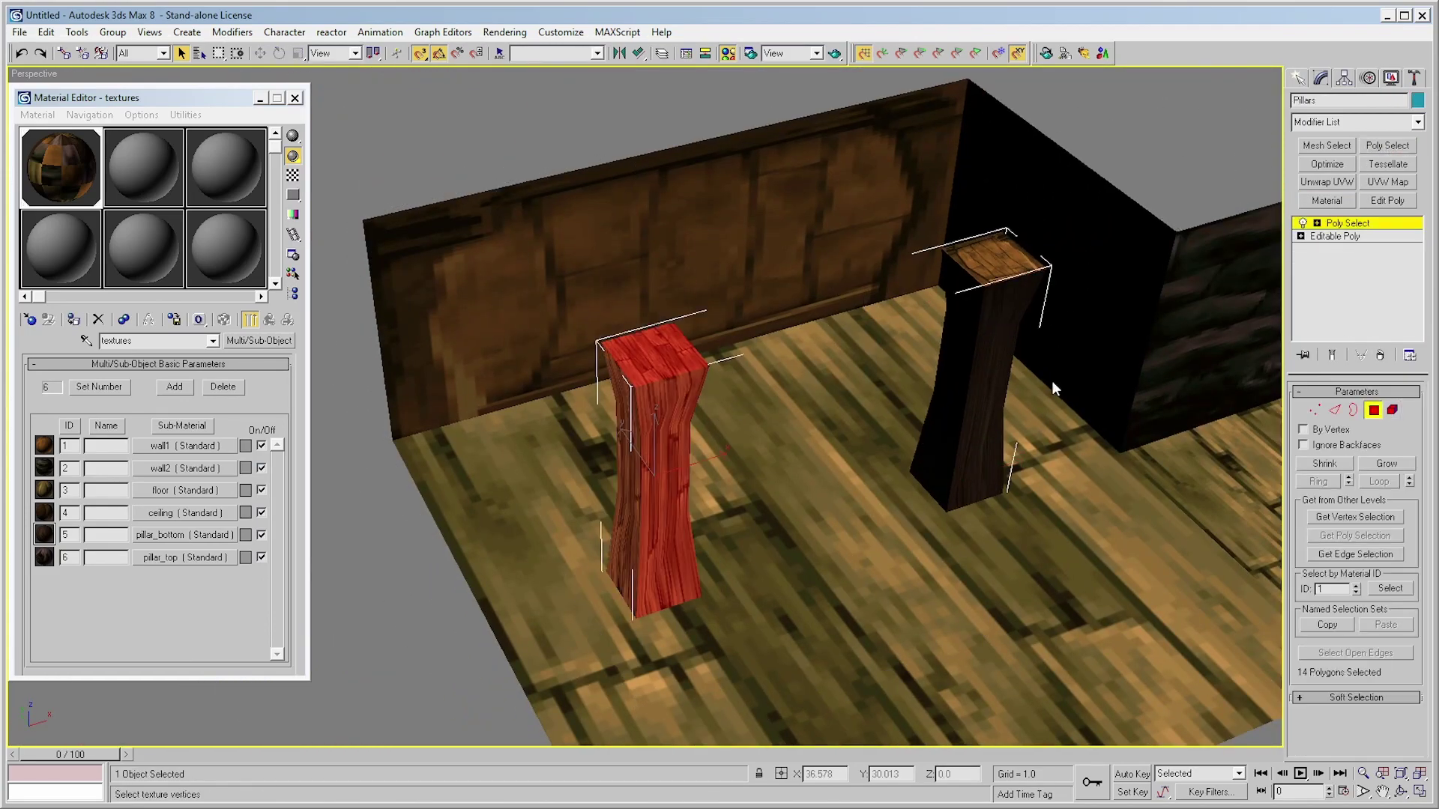
middle_click_drag(1160, 369, 974, 224, "alt")
left_click_drag(481, 161, 1164, 704)
left_click(1326, 201)
left_click(1403, 412)
left_click(1403, 412)
left_click_drag(1105, 371, 1106, 372)
left_click(1327, 201)
left_click(1403, 412)
left_click(1049, 150)
Add a Poly Select and a Material modifier to the corridor to texture its floor polygons
scroll(749, 450, "down", 5)
middle_click_drag(749, 420, 662, 491, "alt")
left_click(675, 524)
scroll(722, 473, "up", 3)
left_click(1387, 145)
middle_click_drag(1049, 360, 1041, 247, "alt")
middle_click_drag(1041, 247, 1040, 219)
left_click(1336, 202)
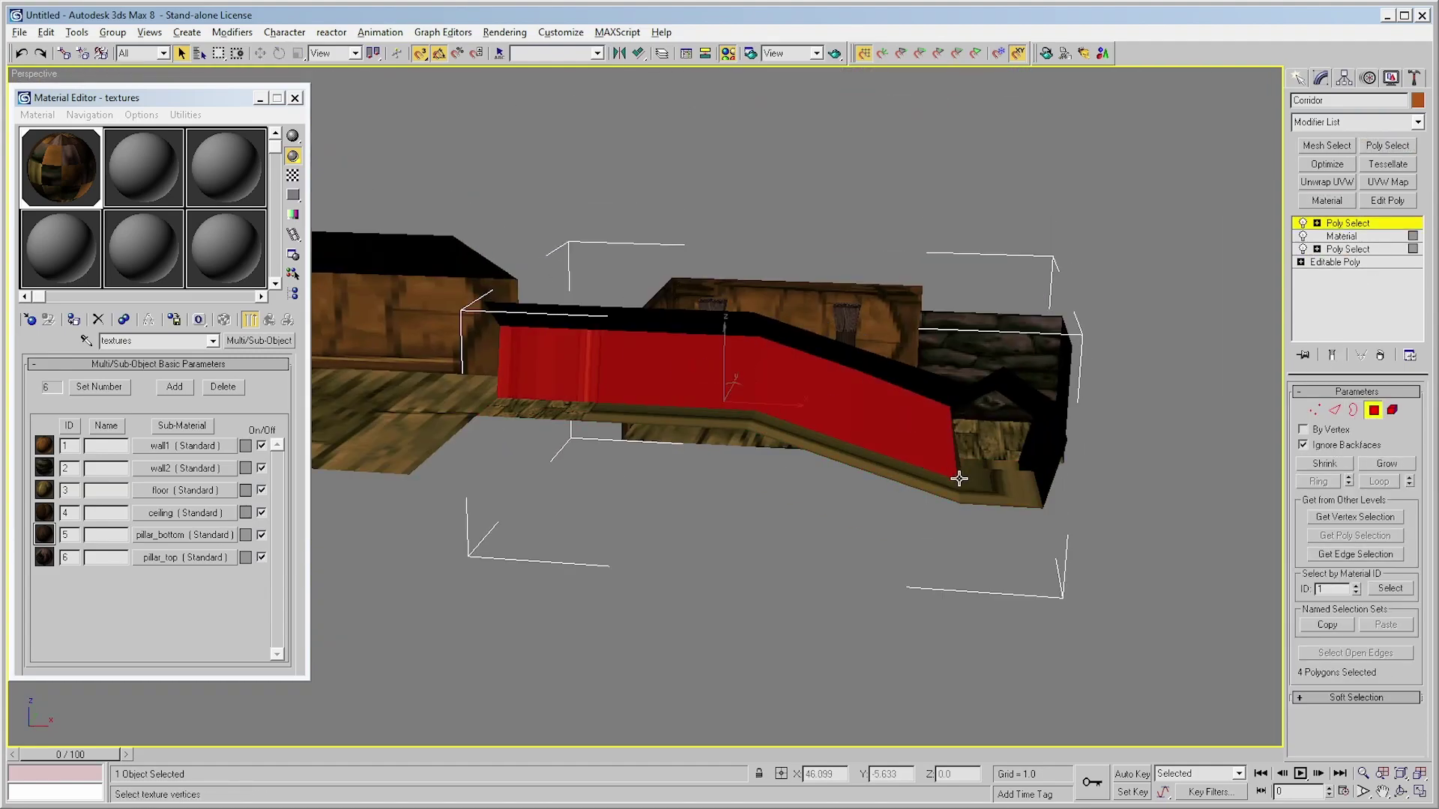
Select the corridor's wall polygons along both sides, give them a Material modifier, and add another Poly Select
middle_click_drag(958, 478, 772, 420, "alt")
left_click(772, 404, "ctrl")
middle_click_drag(887, 452, 779, 427, "alt")
left_click(755, 421, "ctrl")
left_click(1327, 201)
middle_click_drag(1049, 419, 1023, 375, "alt")
middle_click_drag(1023, 374, 1023, 397)
left_click(1386, 146)
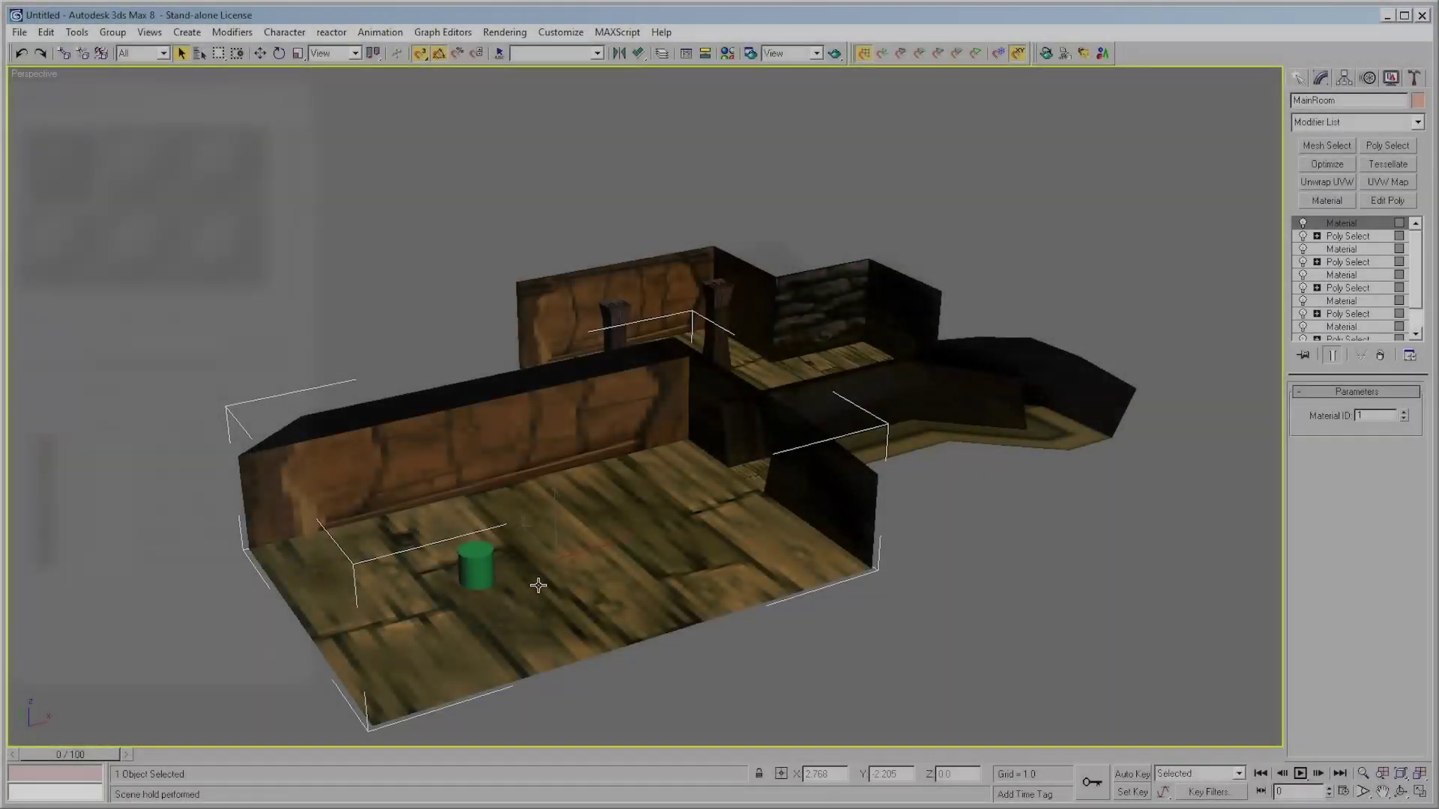
Add a planar UVW Map modifier directly above the main room's floor Material modifier
middle_click_drag(540, 582, 540, 552, "alt")
scroll(699, 628, "up", 3)
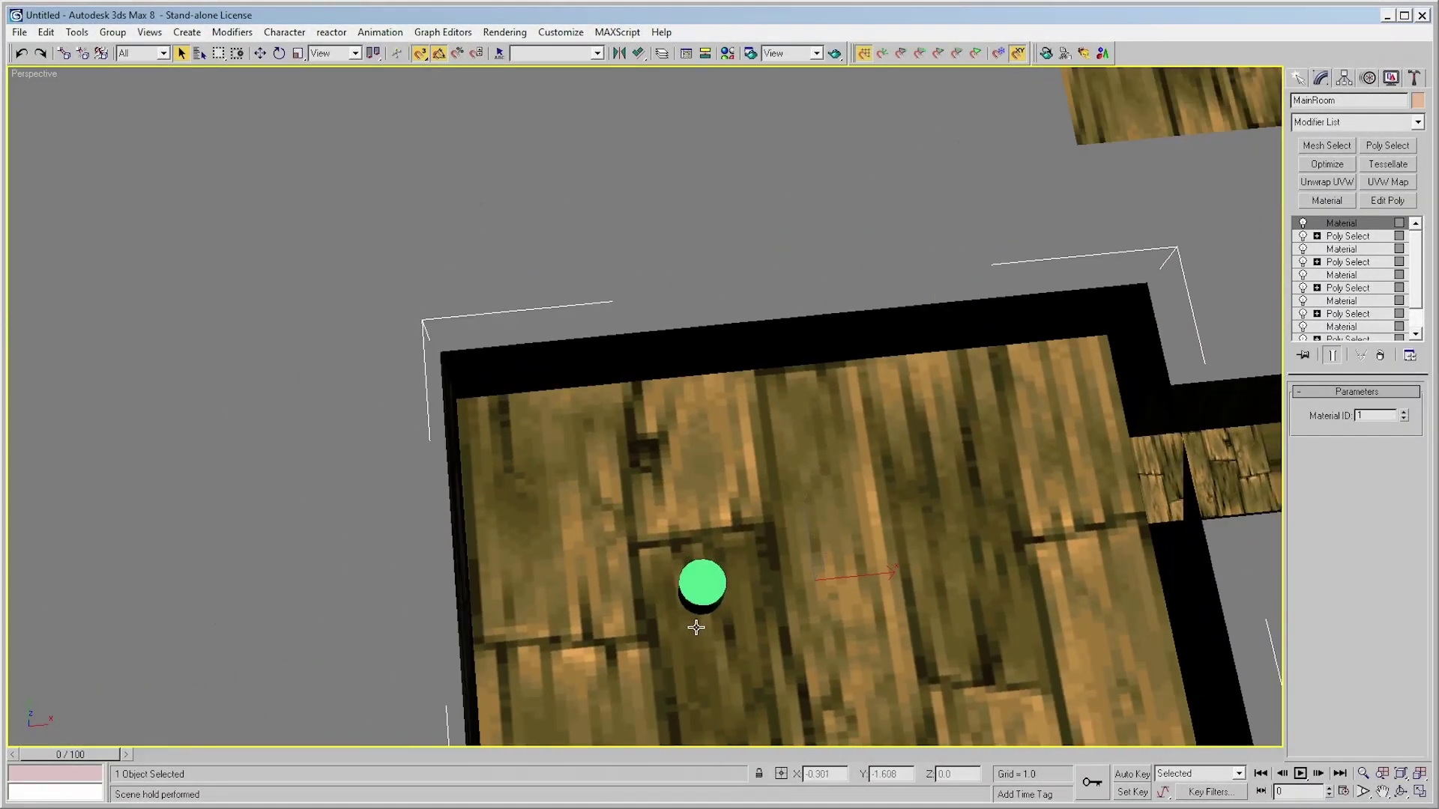
middle_click_drag(700, 628, 599, 499)
left_click(1349, 313)
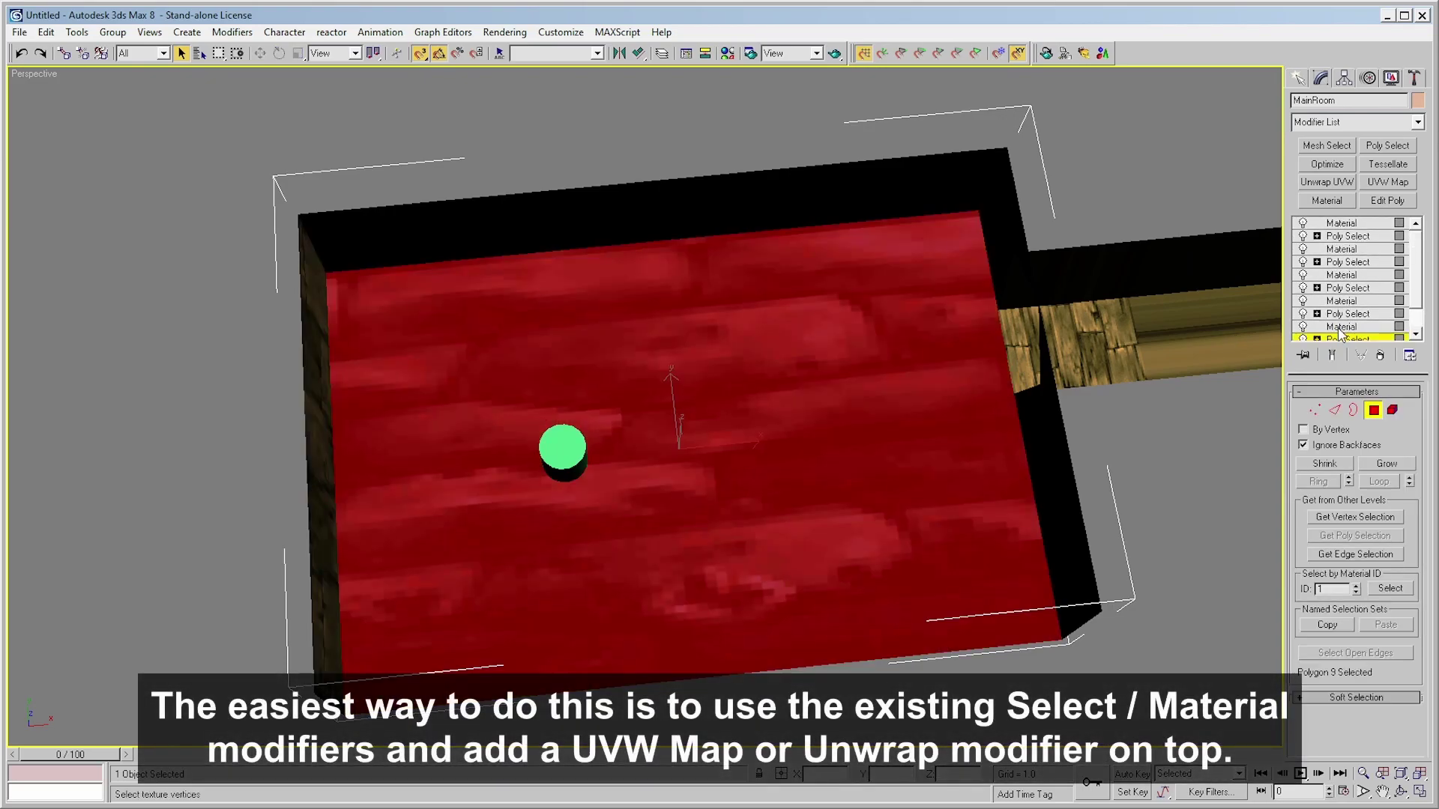
left_click(1340, 327)
left_click(1374, 181)
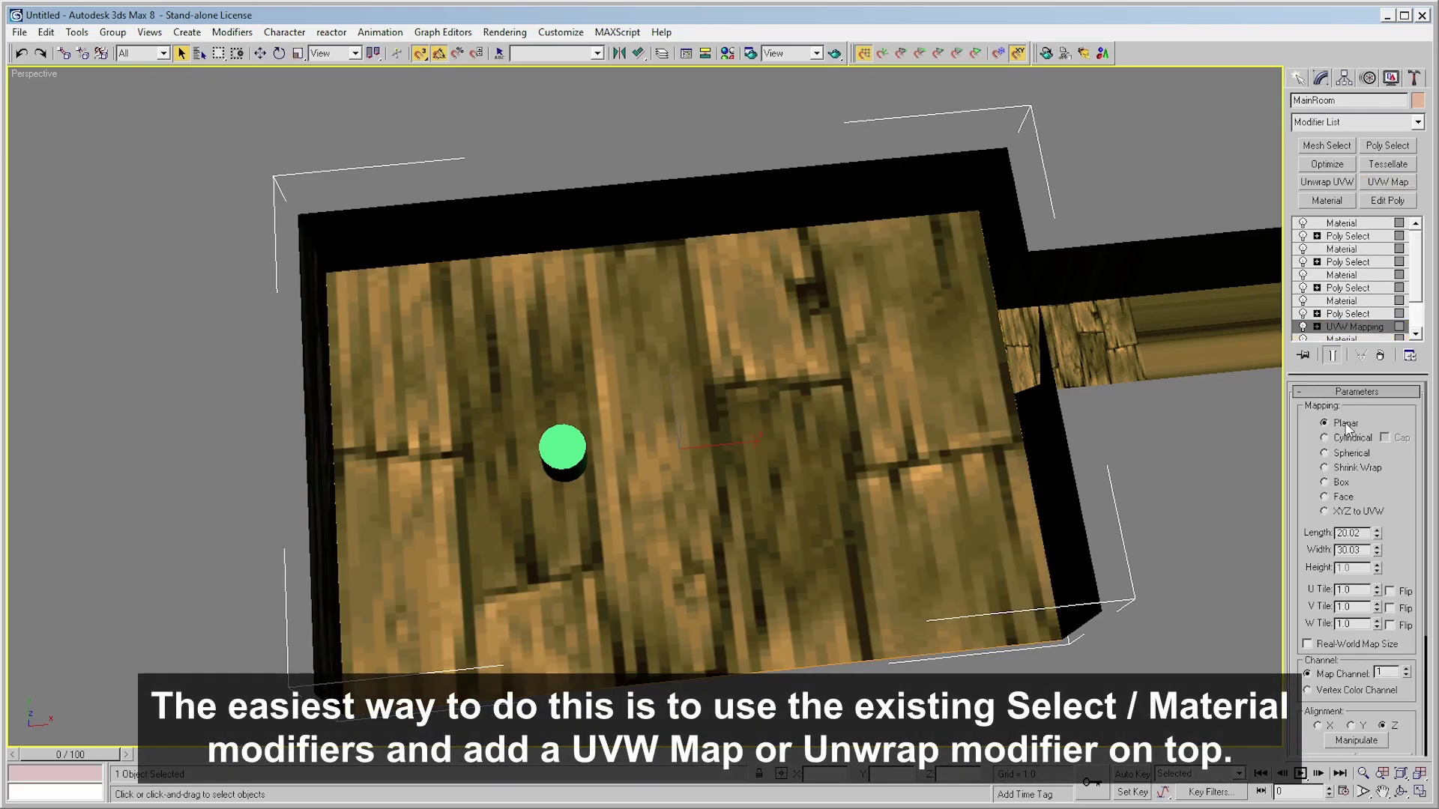
Set the main room floor mapping's tiling to U 5 and V 4
scroll(1322, 549, "down", 3)
scroll(1307, 512, "up", 2)
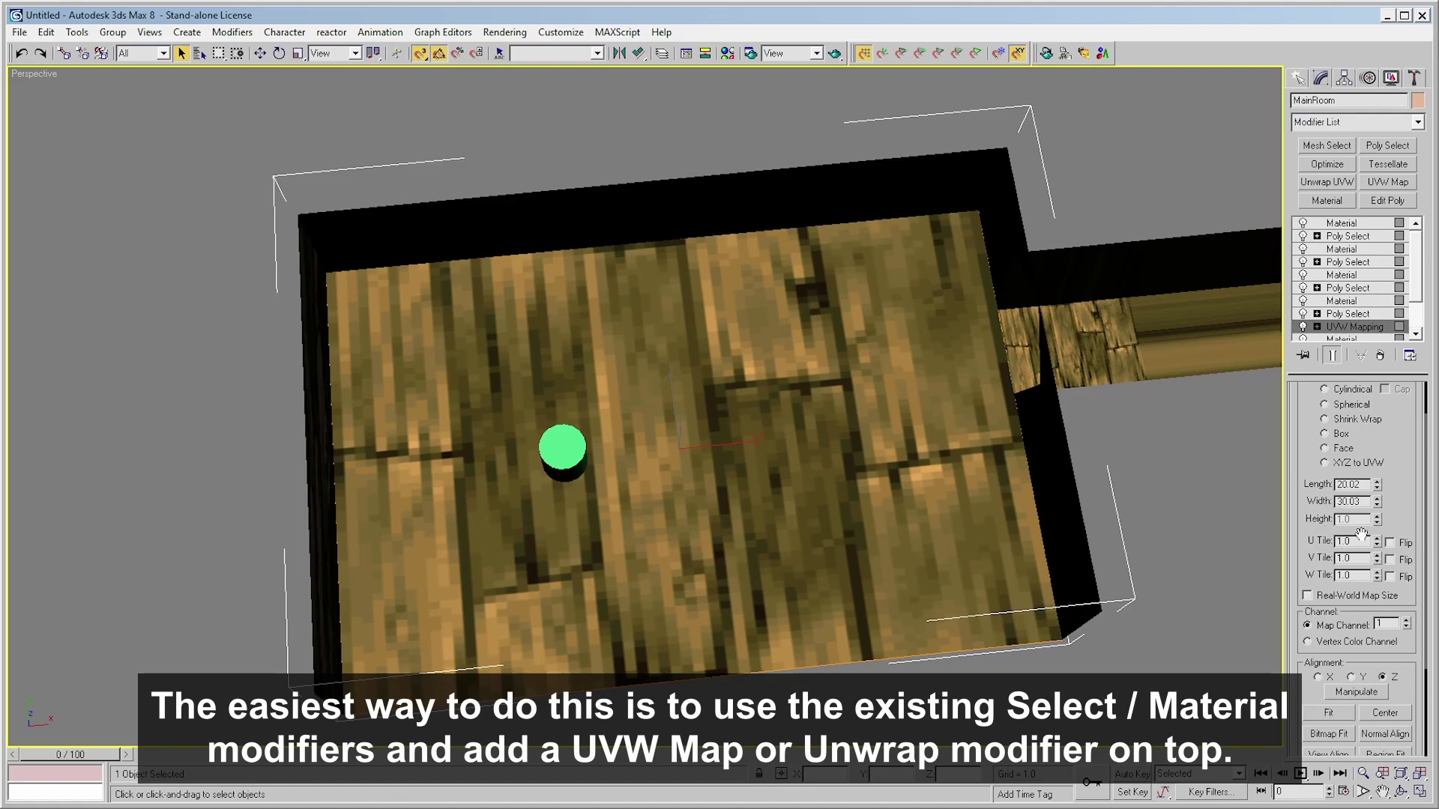
key("Tab")
type("4")
key("Return")
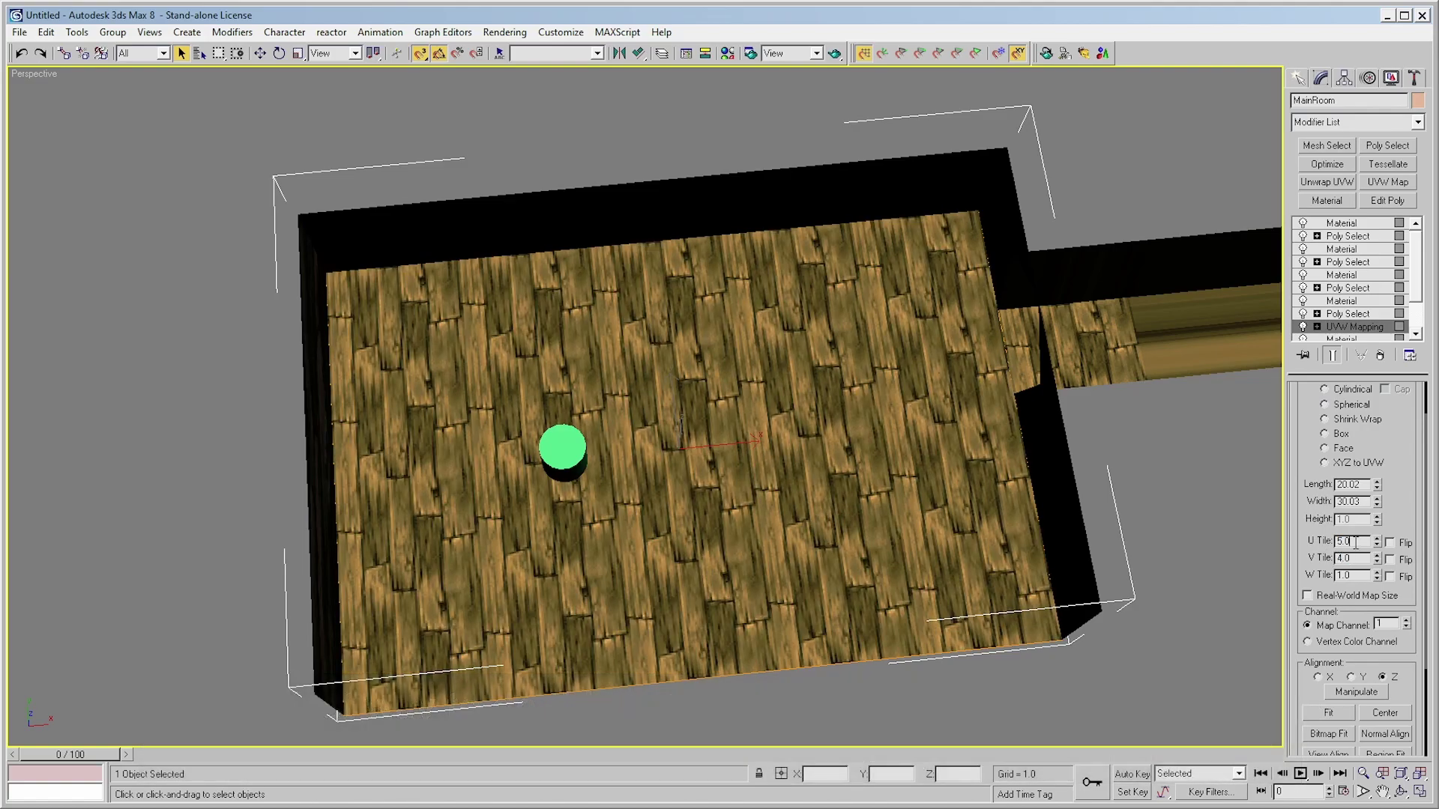
Set the main room floor mapping's tiling to U 6 and V 5
scroll(506, 600, "up", 3)
middle_click_drag(506, 600, 614, 472, "alt")
left_click_drag(1355, 541, 1306, 545)
type("6")
key("Tab")
type("5")
left_click(1355, 544)
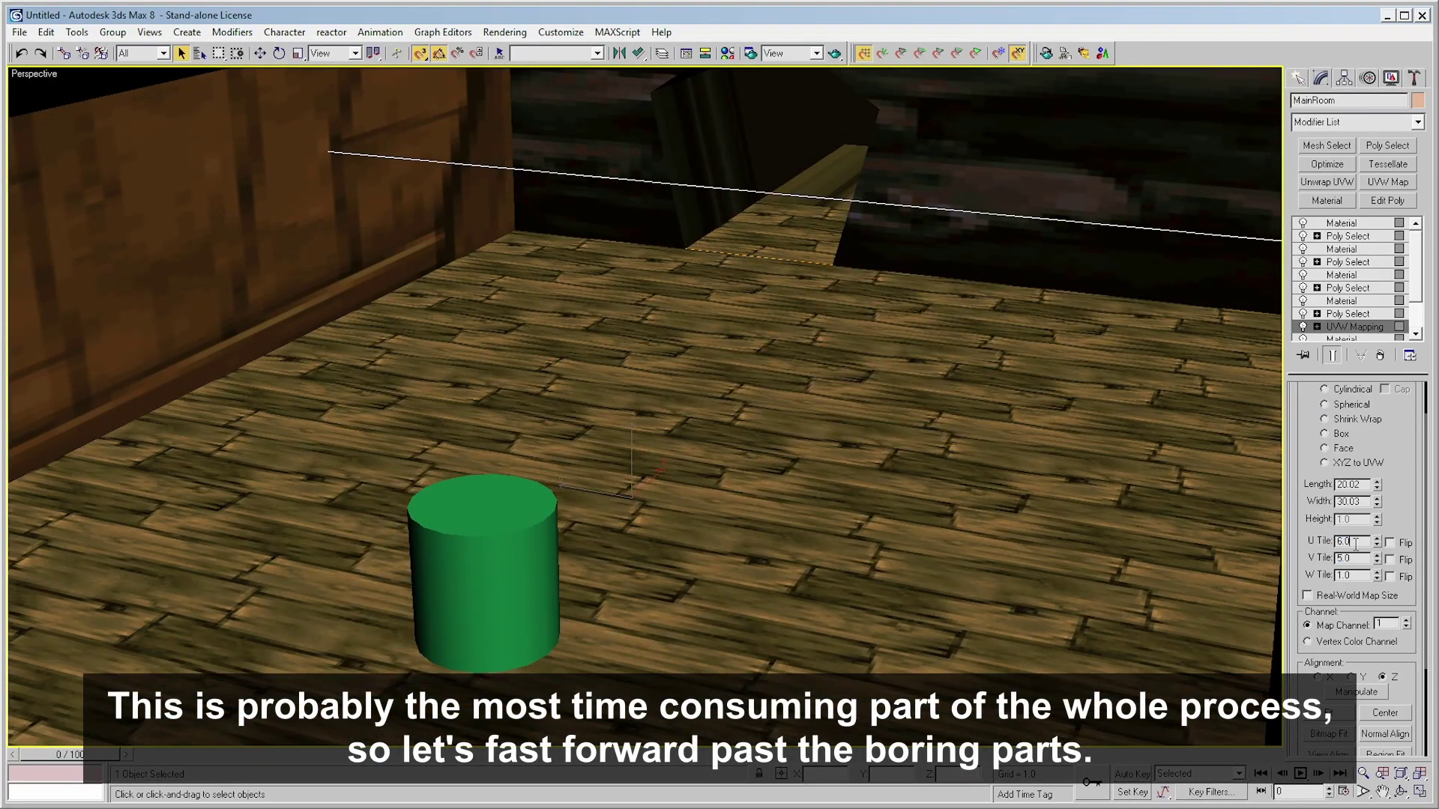
Add a UVW Map above the main room's next Material modifier, align it to the X axis and fit it to the walls
middle_click_drag(907, 478, 674, 405, "alt")
scroll(658, 482, "down", 4)
scroll(658, 482, "up", 2)
left_click(1350, 316)
left_click(1345, 300)
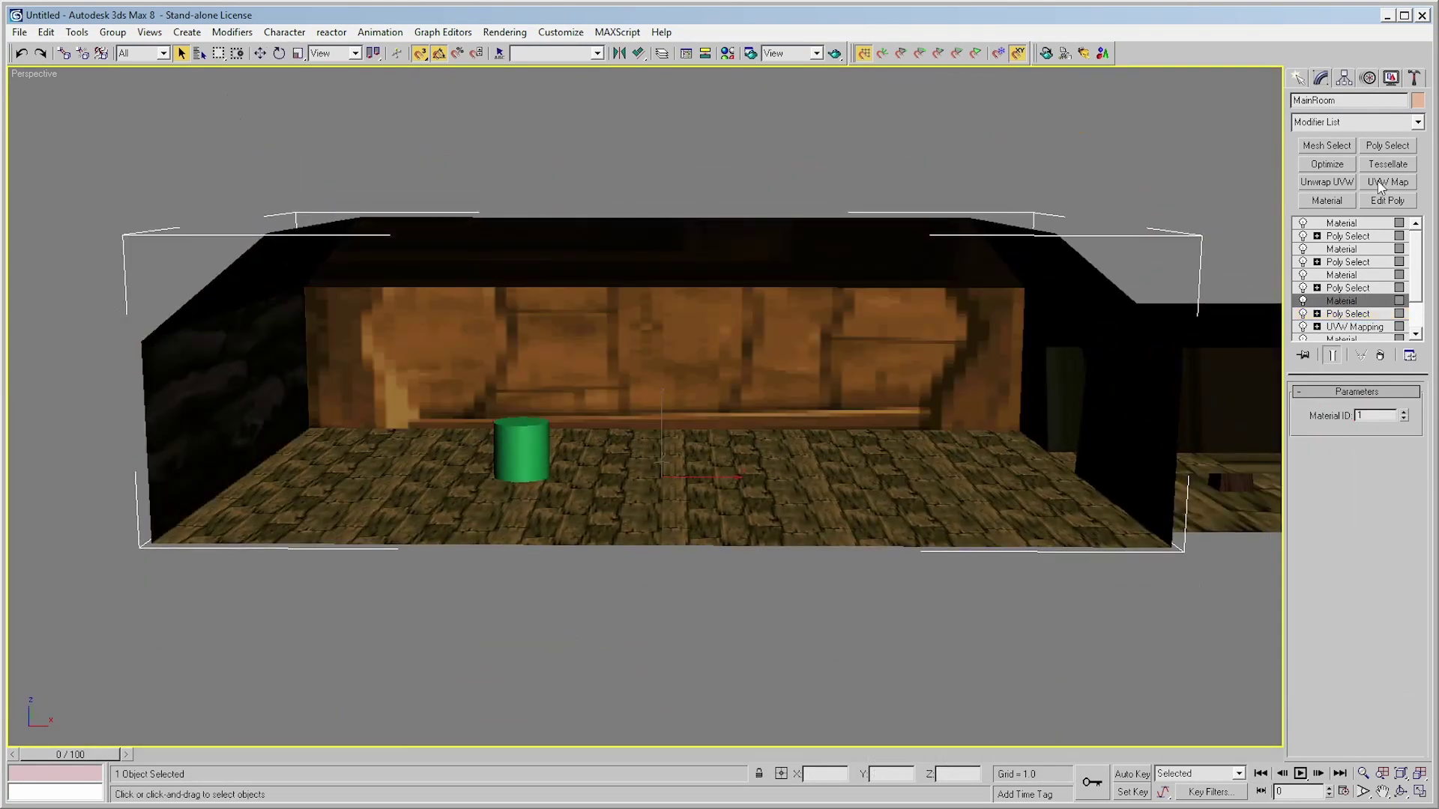
left_click(1381, 182)
left_click(1318, 628)
left_click(1350, 628)
left_click(1327, 663)
Rotate the stone walls' mapping gizmo a quarter turn so the texture lies level, with a U tiling of 3
middle_click_drag(525, 382, 869, 381, "alt")
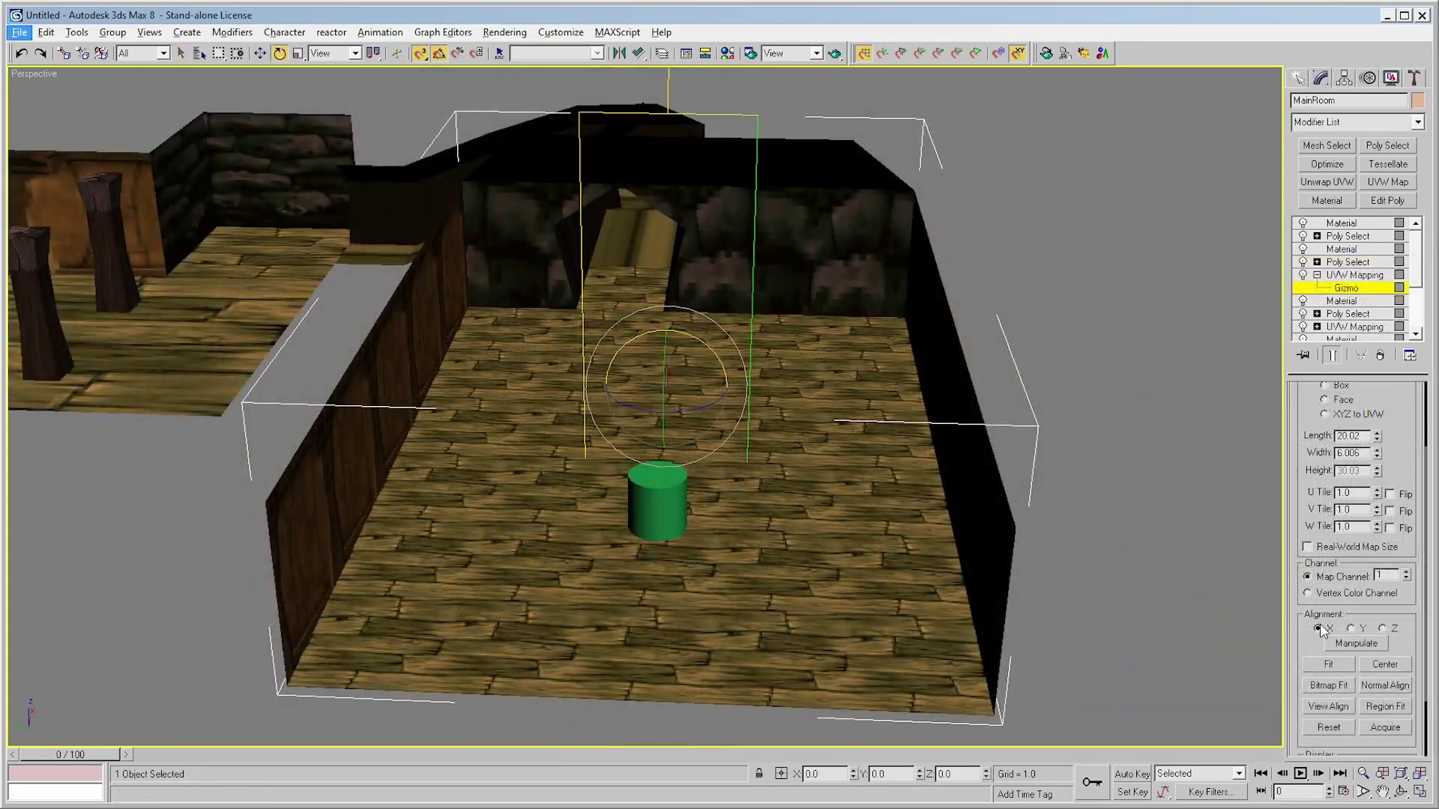
middle_click_drag(839, 302, 563, 301, "alt")
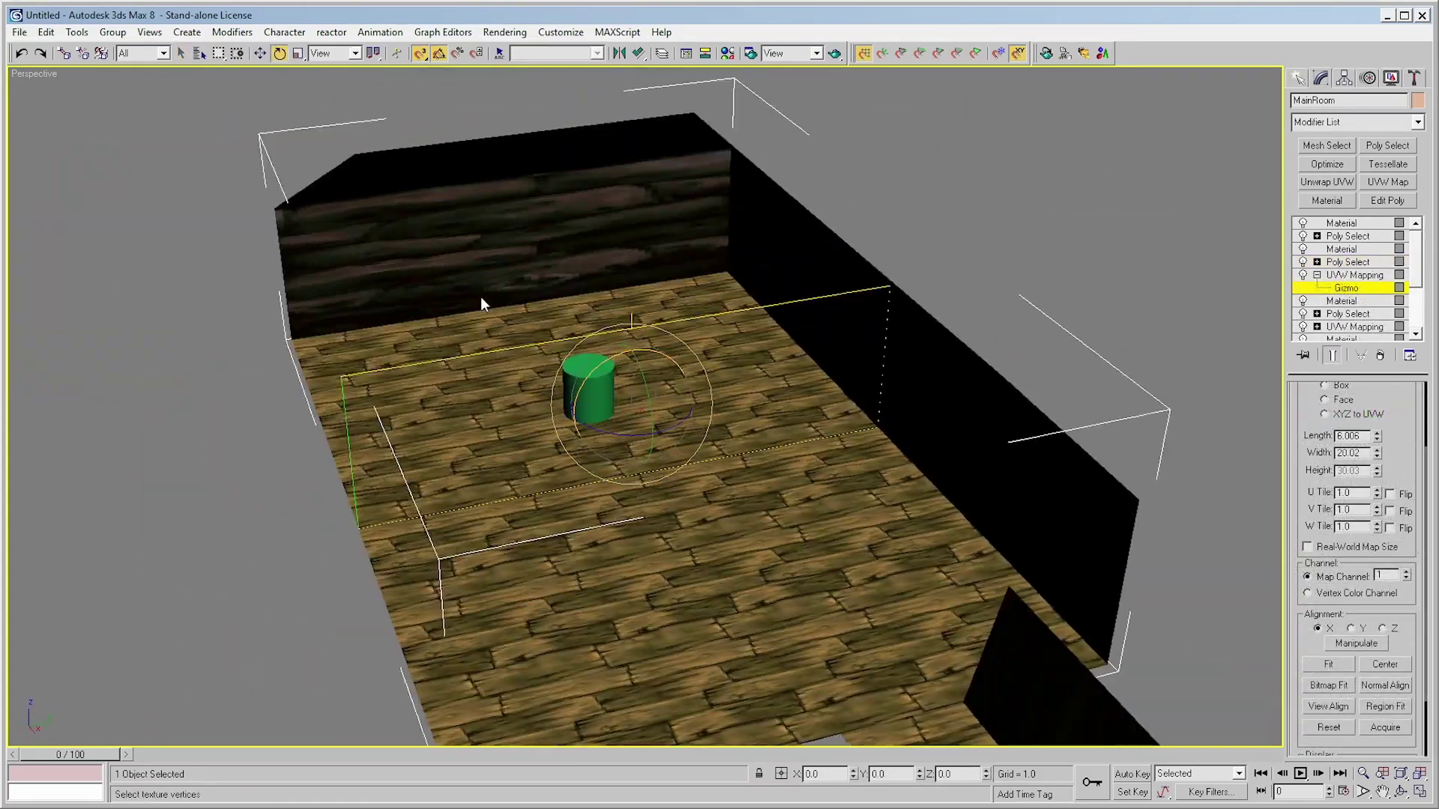
key("w")
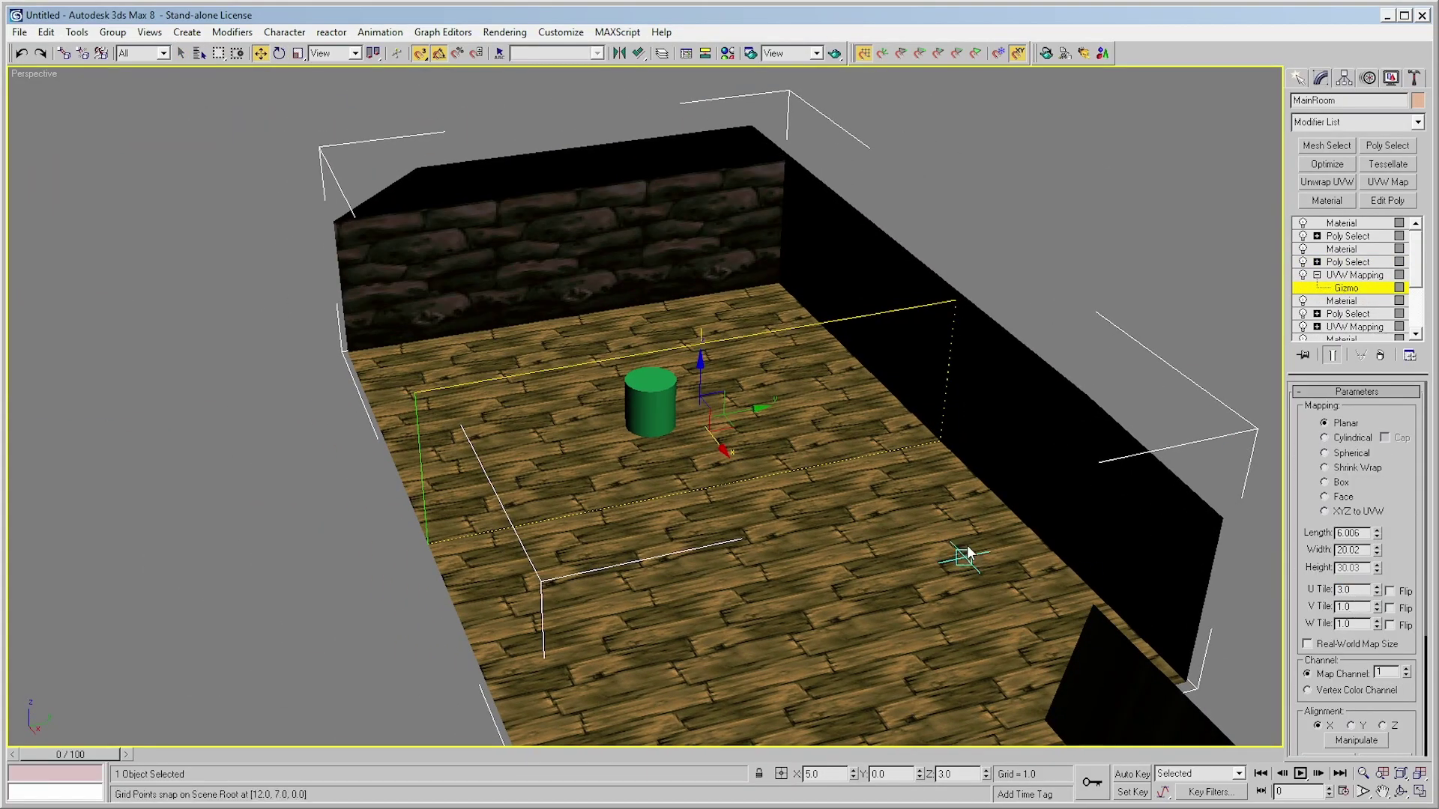
middle_click_drag(968, 553, 669, 435, "alt")
left_click(1347, 262)
left_click(1346, 236)
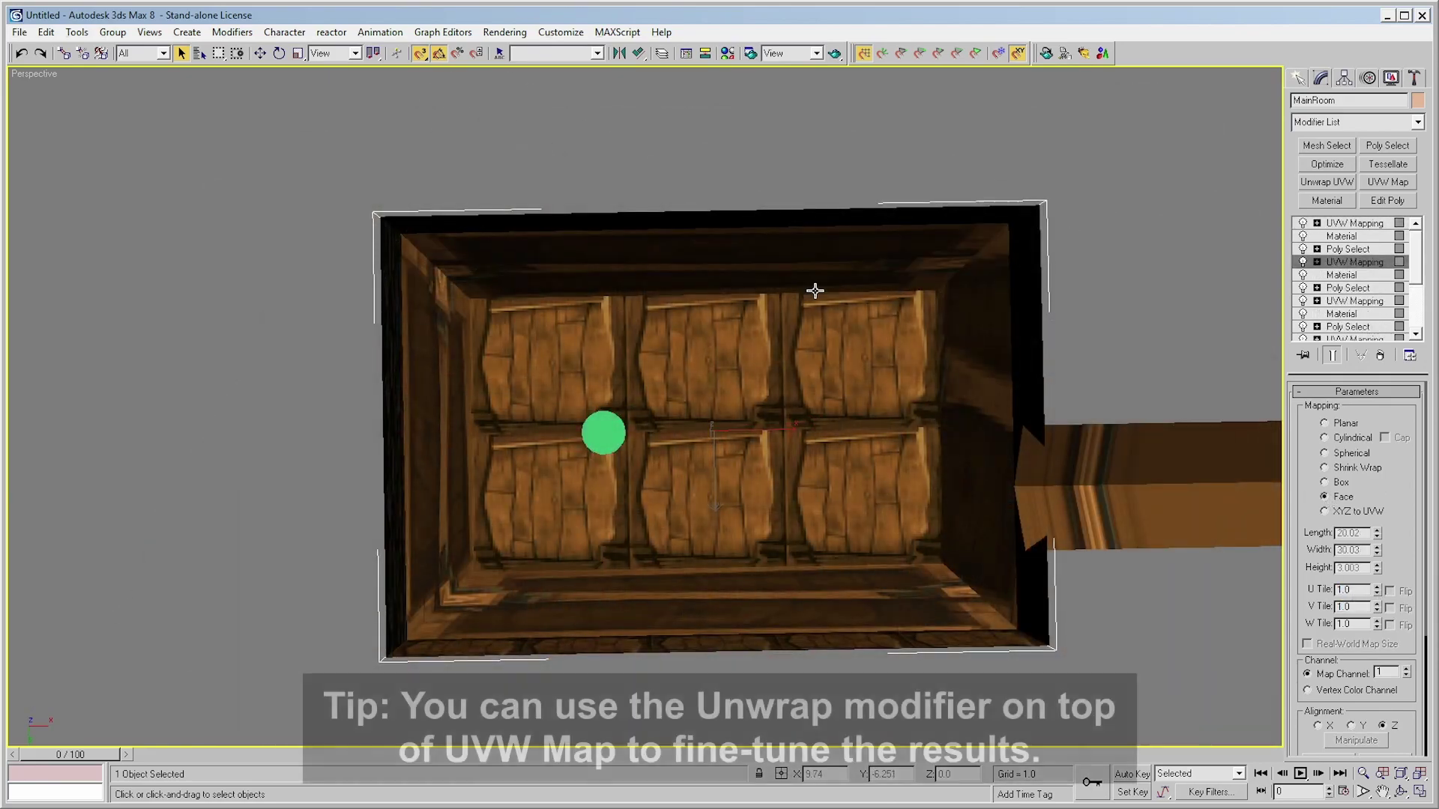
Add an Unwrap UVW above the main room's Face mapping and show Map #3 as the UV editor background
middle_click_drag(815, 291, 713, 446, "alt")
scroll(709, 604, "up", 4)
middle_click_drag(954, 463, 727, 406, "alt")
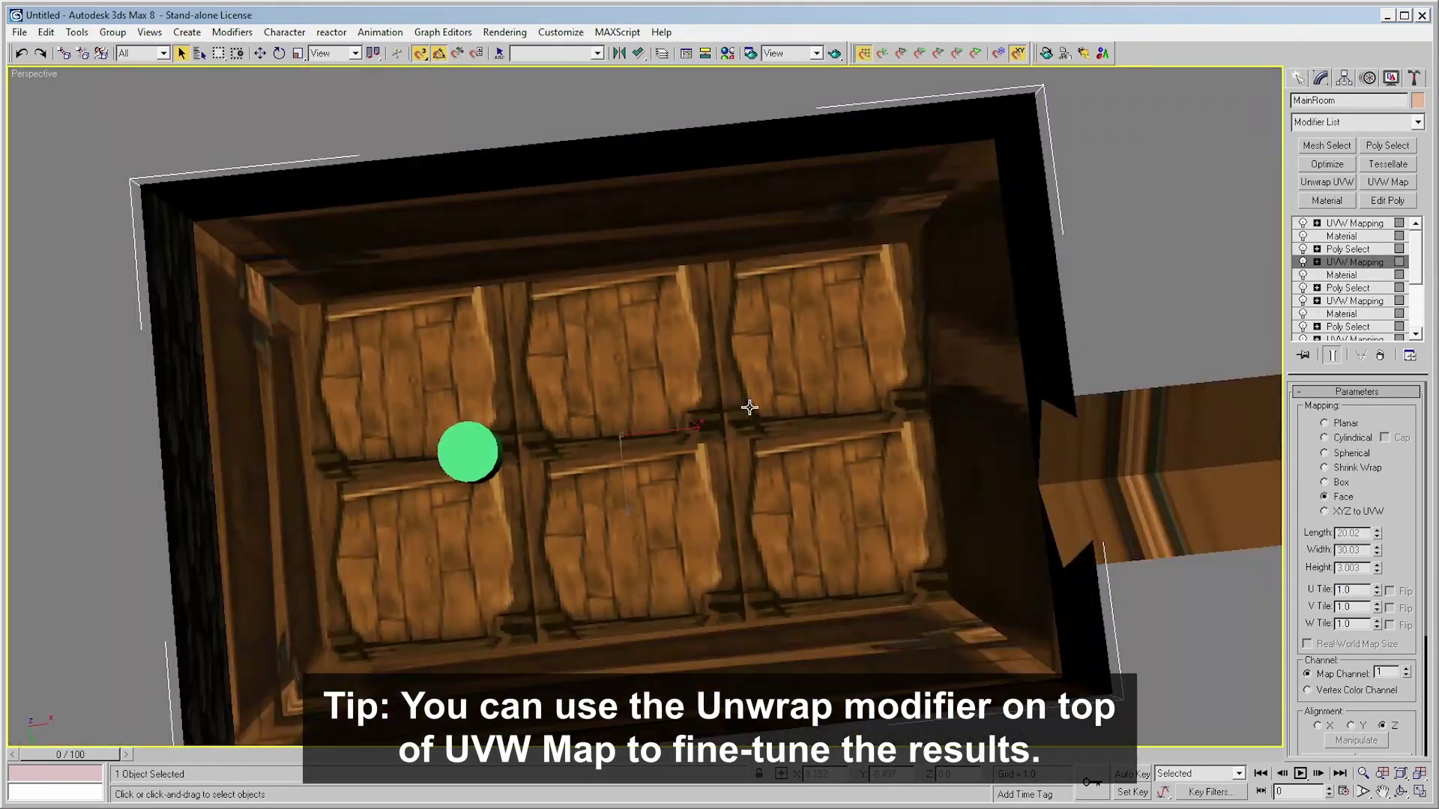
left_click(1327, 182)
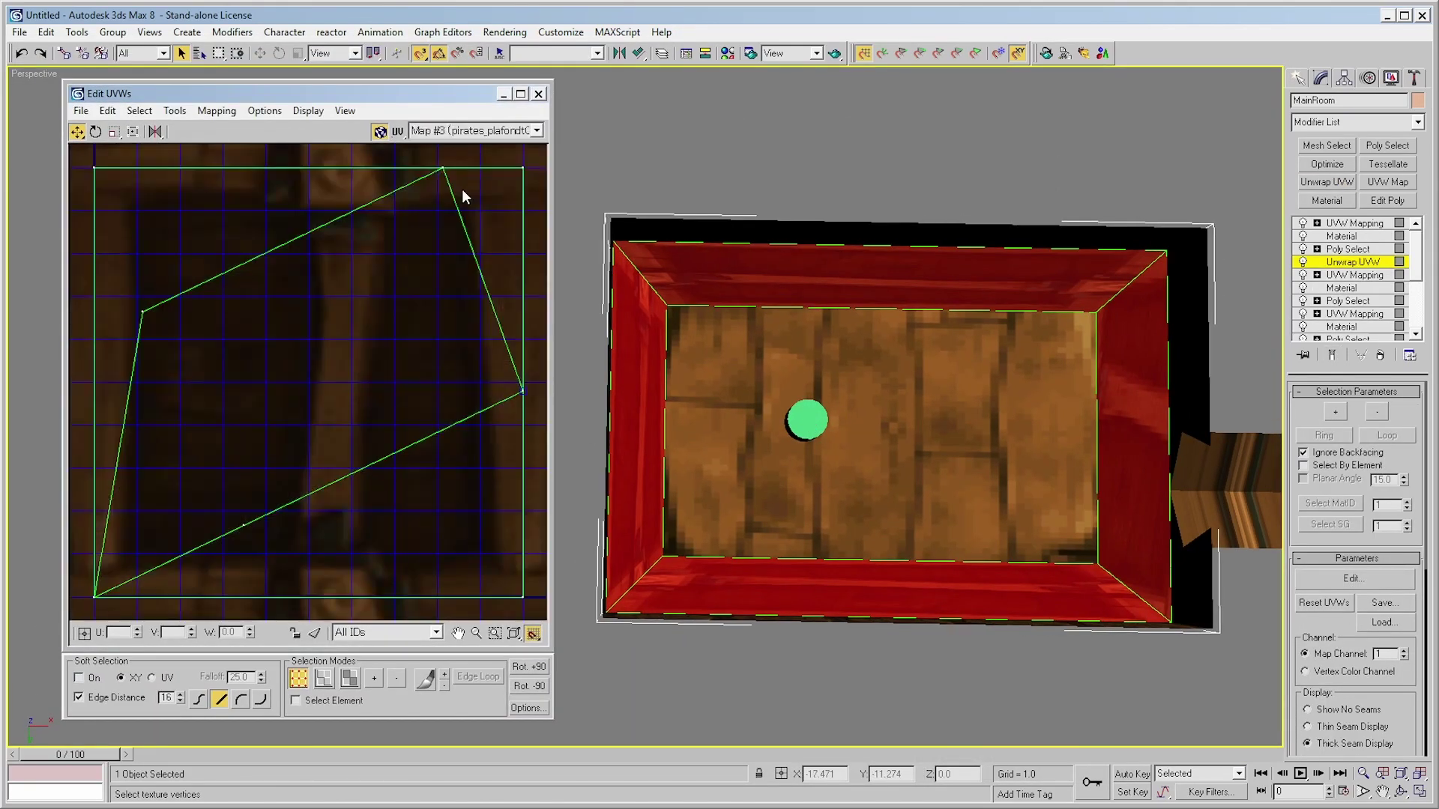
left_click(537, 130)
left_click(465, 191)
left_click(529, 708)
left_click(529, 707)
Isolate the UVs of the slanted upper polygon on the corridor side and reposition its vertices to straighten the texture
left_click(349, 678)
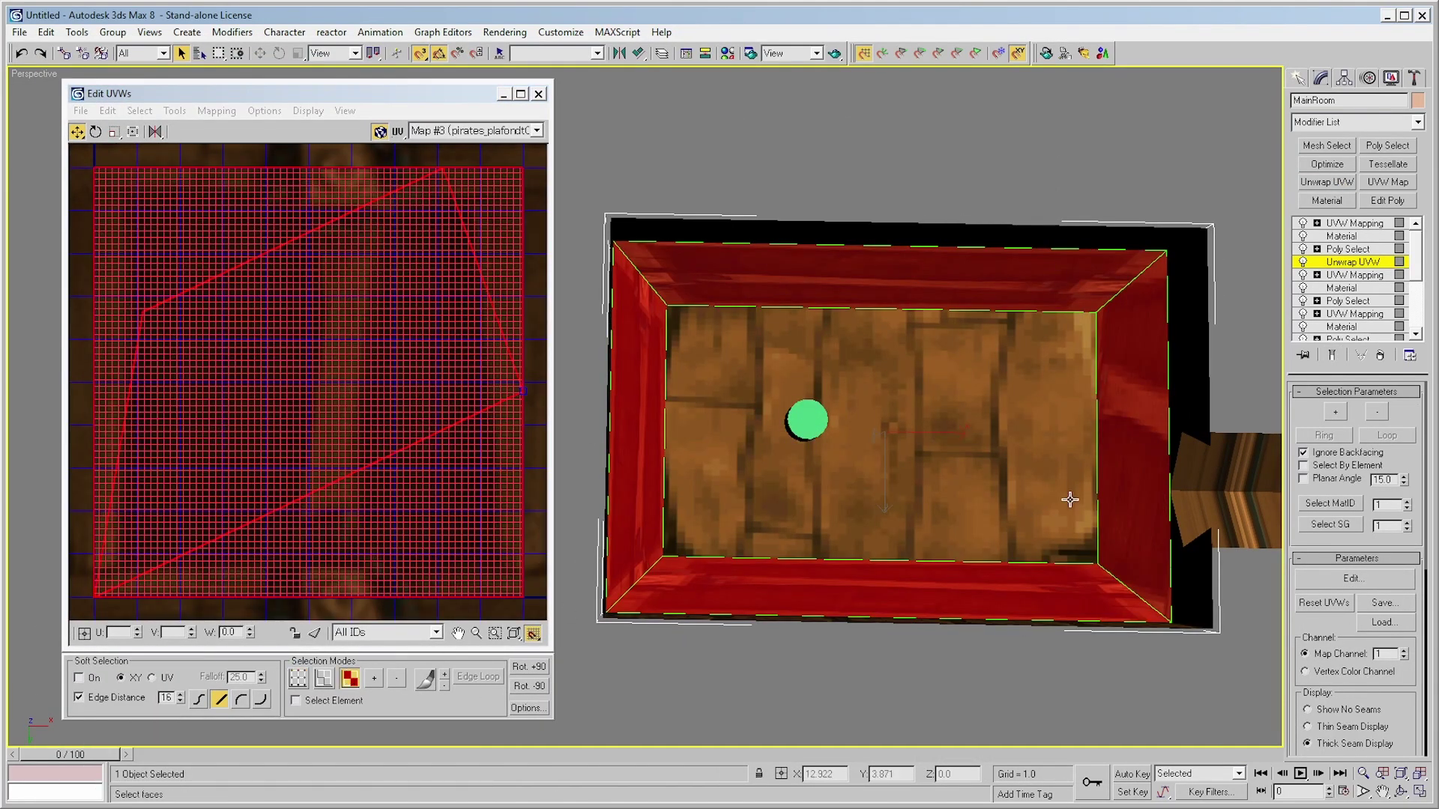
left_click(1135, 487)
left_click(315, 632)
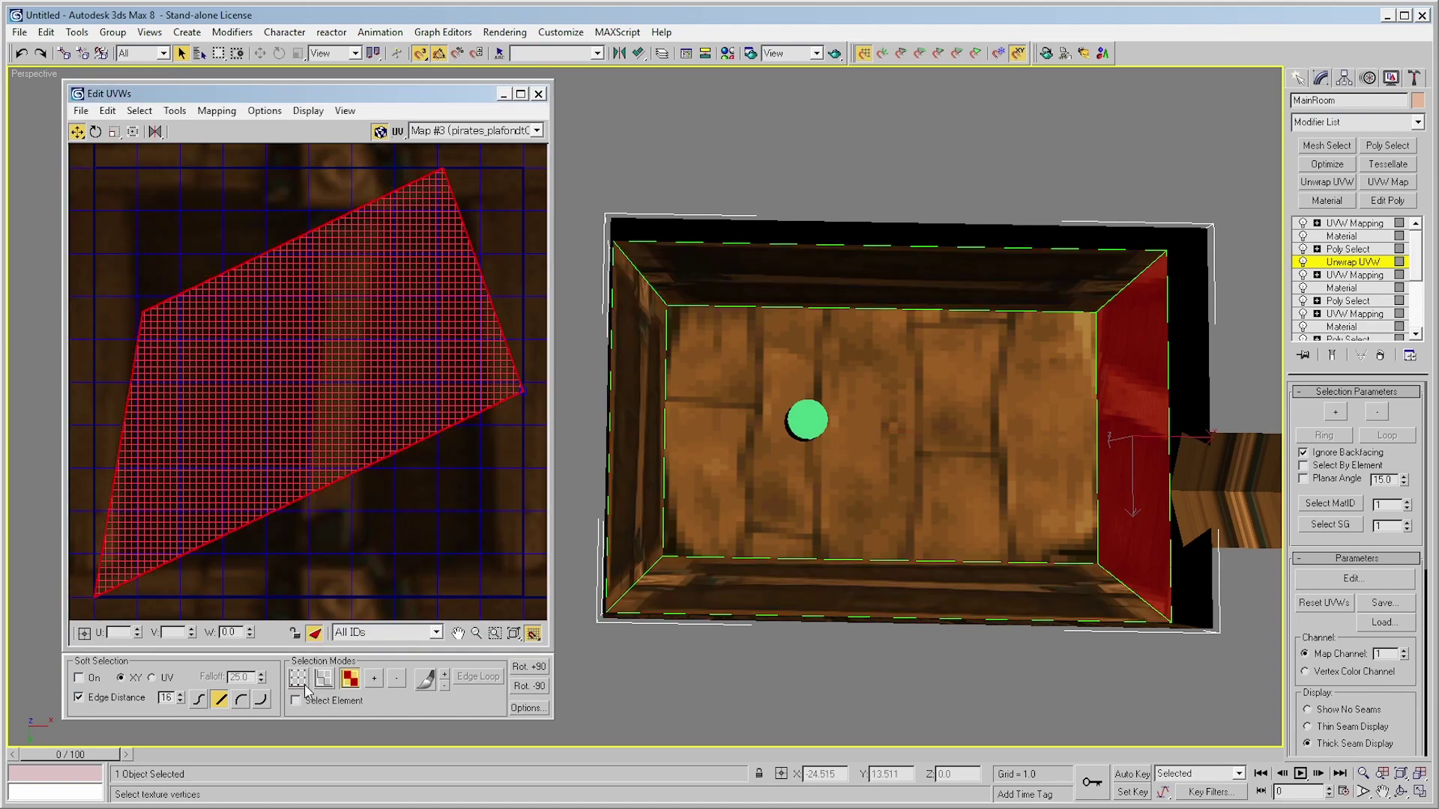
left_click(297, 678)
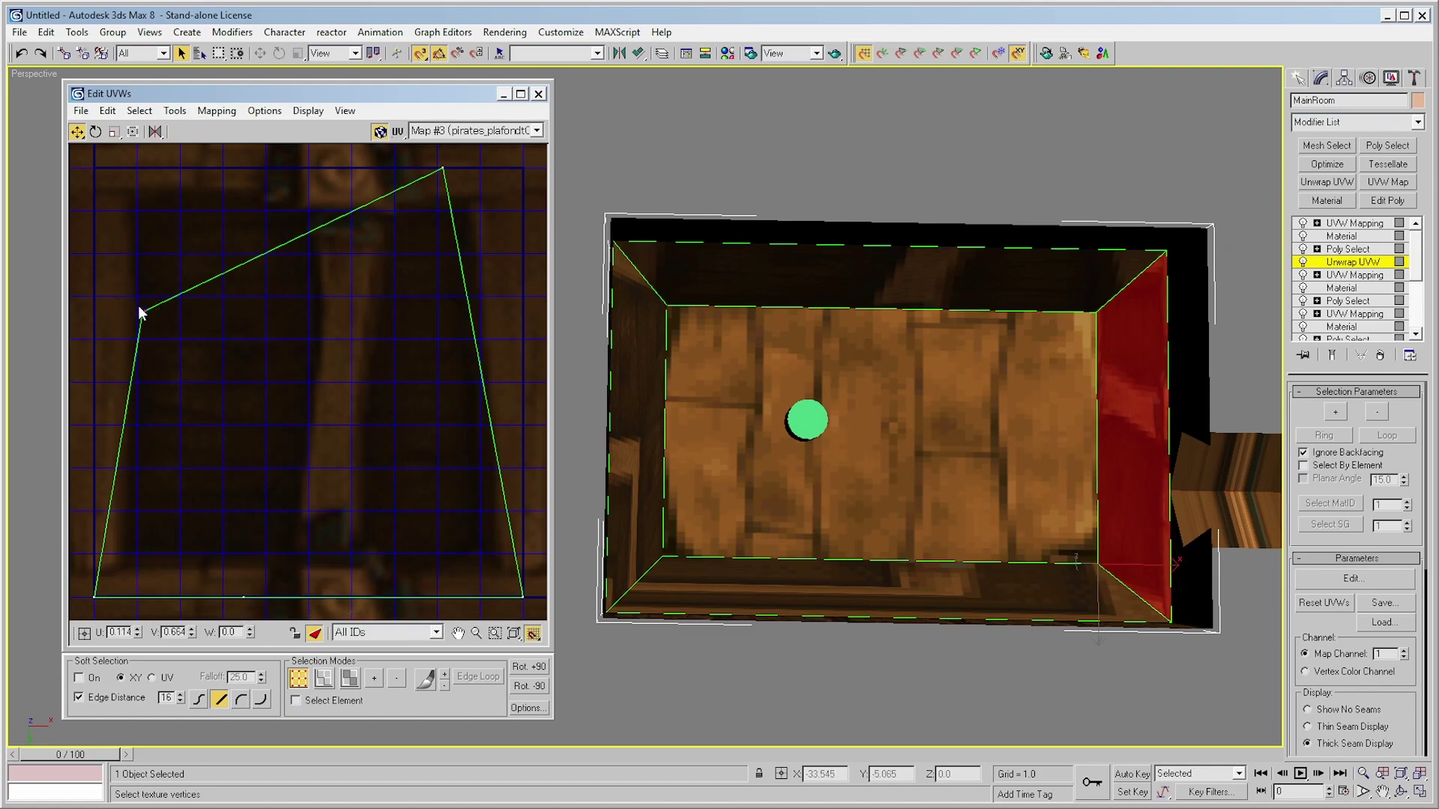
middle_click_drag(1034, 479, 855, 480, "alt")
scroll(874, 523, "up", 2)
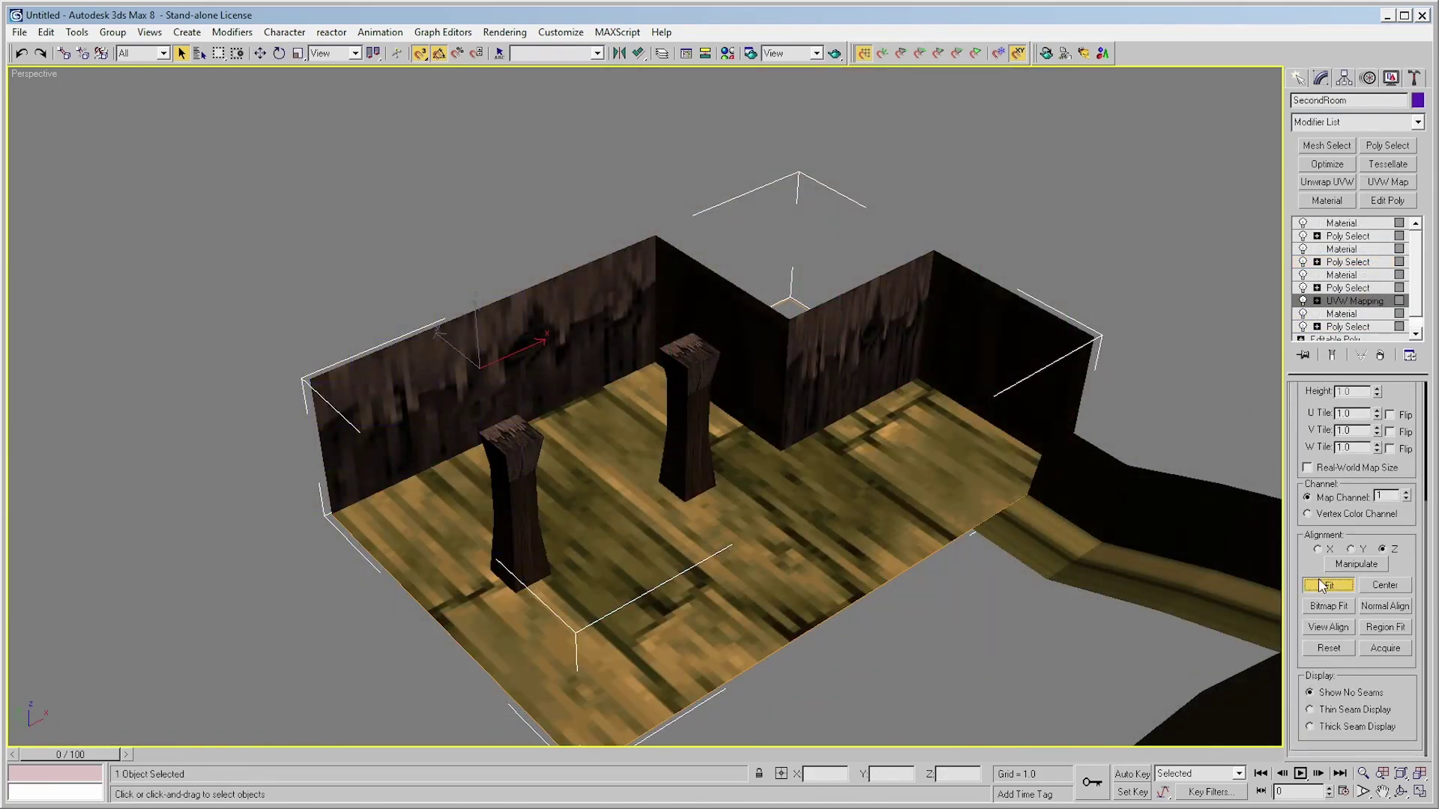
Set the second room's planar floor mapping to length 20.02 and width 30.03, tiled 5 in U and 4 in V
type("30.03")
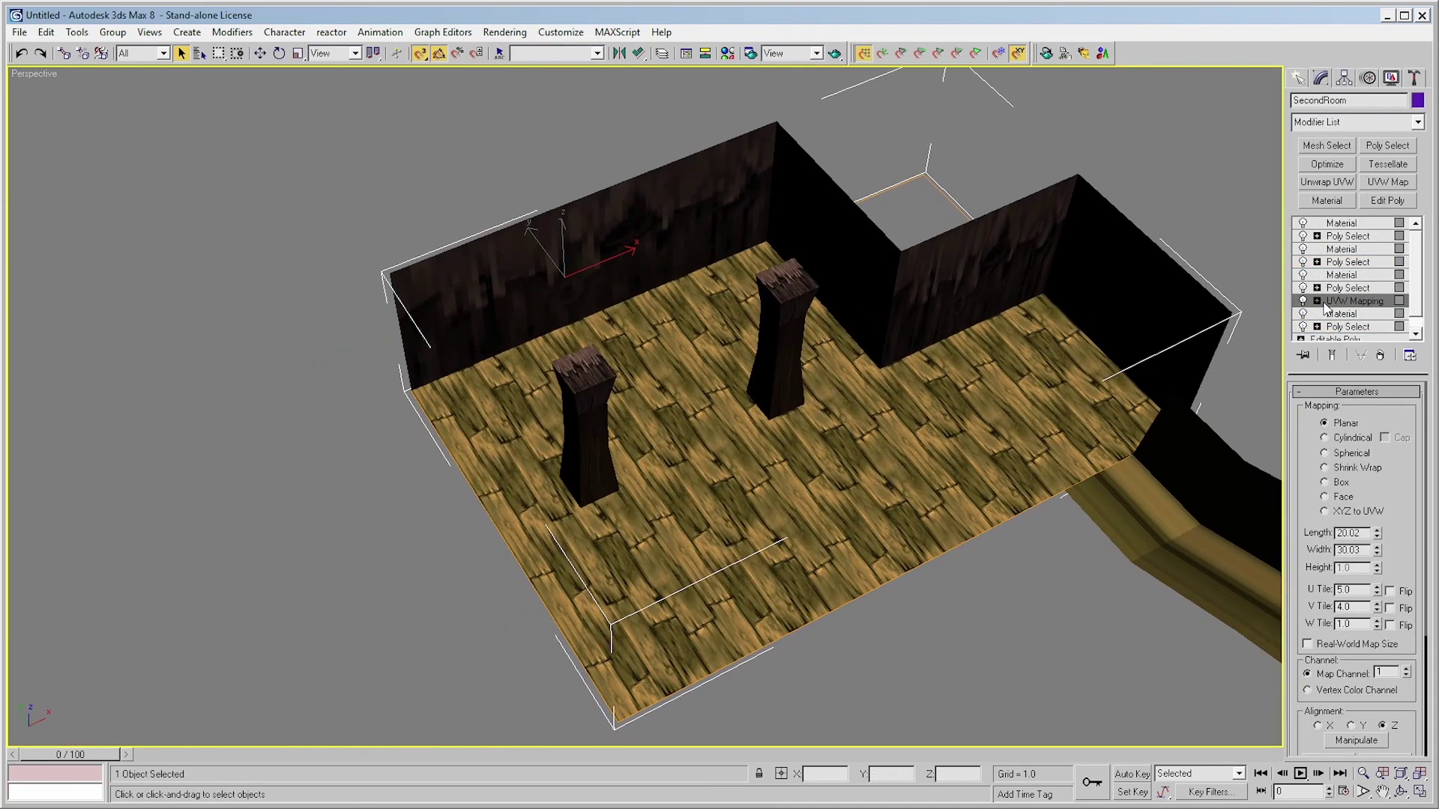
left_click(1317, 300)
left_click(1342, 314)
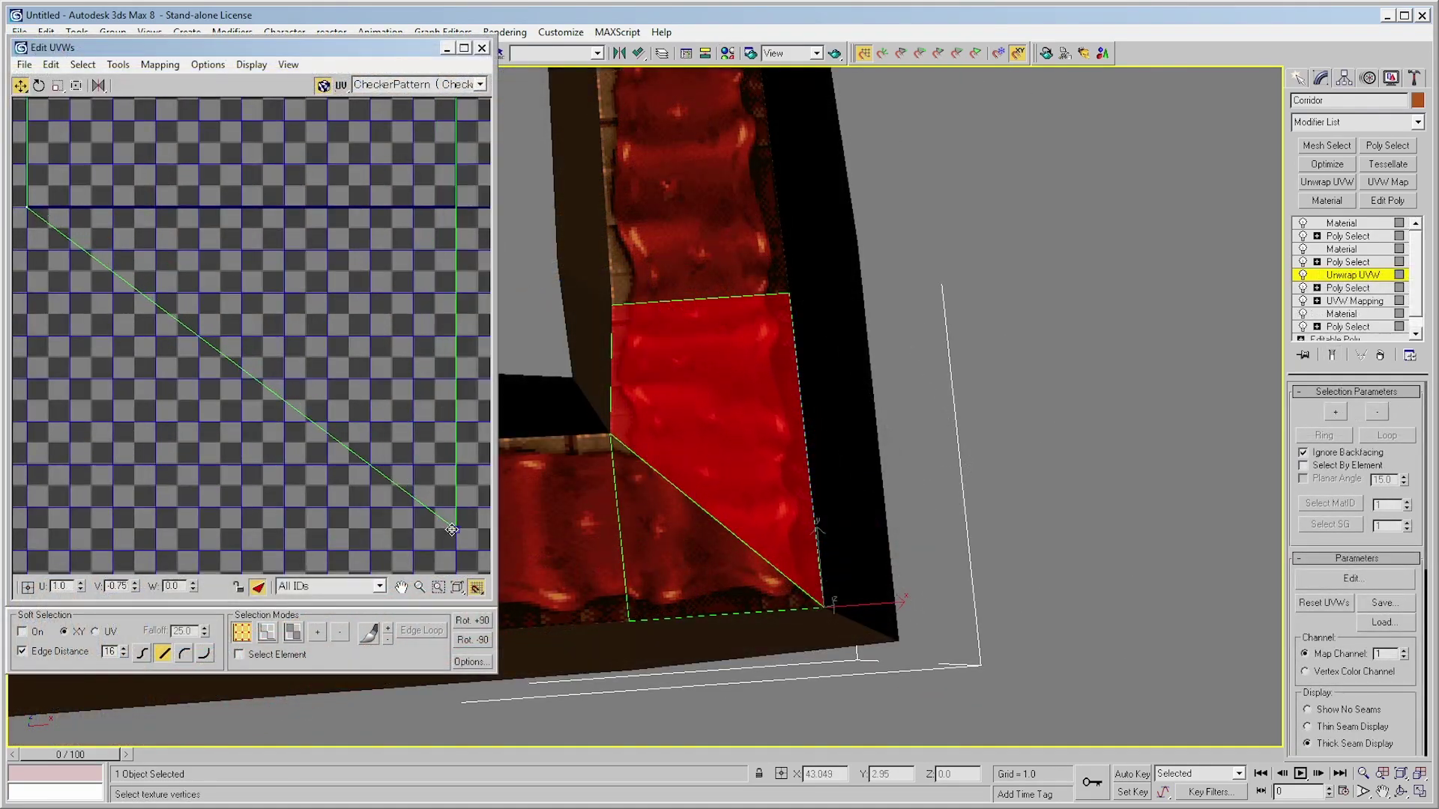
Adjust the corridor floor corner's UVs against the CheckerPattern background, and pick a polygon in the corridor's uppermost Unwrap UVW
left_click(479, 84)
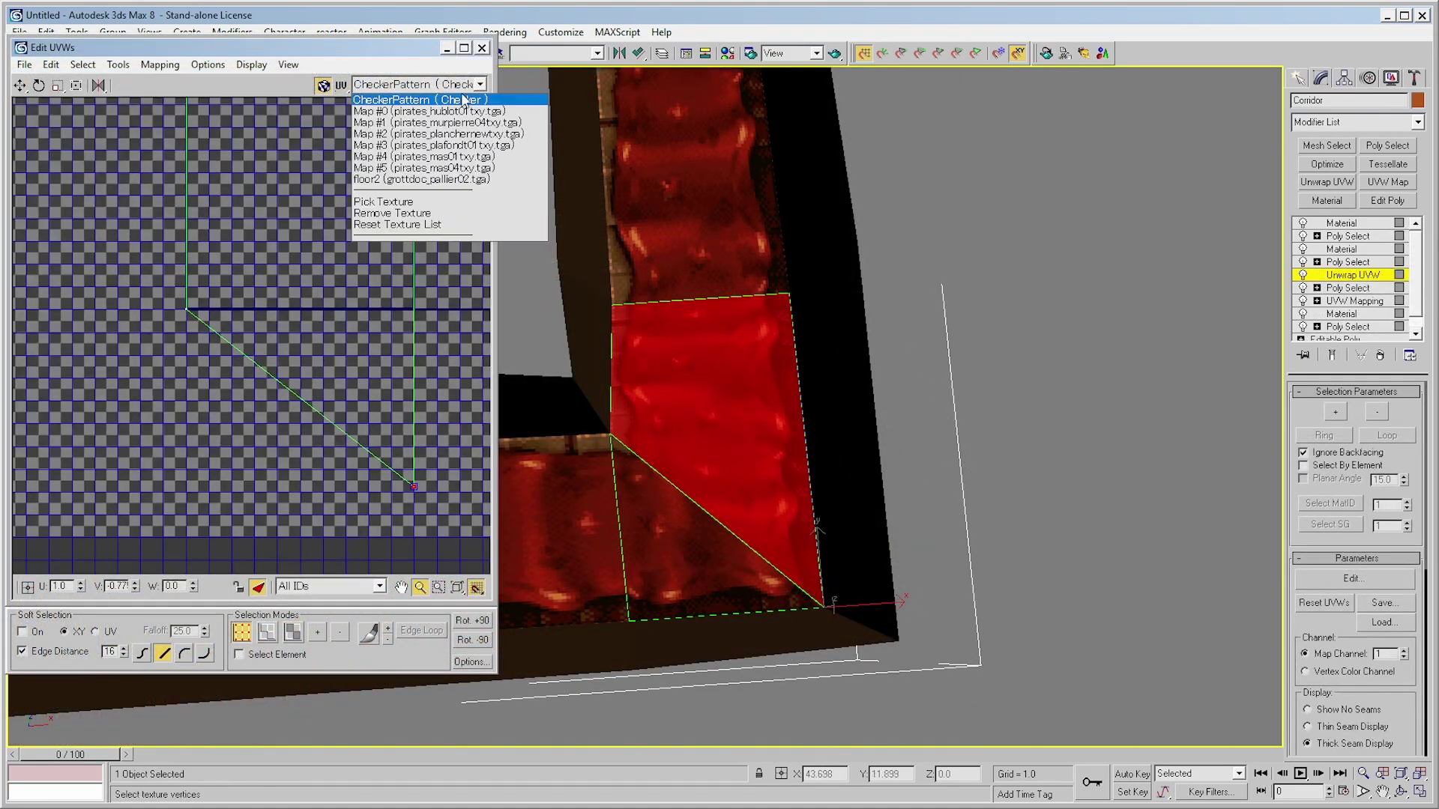
left_click(420, 101)
middle_click_drag(331, 529, 330, 471)
right_click(384, 496)
left_click(698, 558)
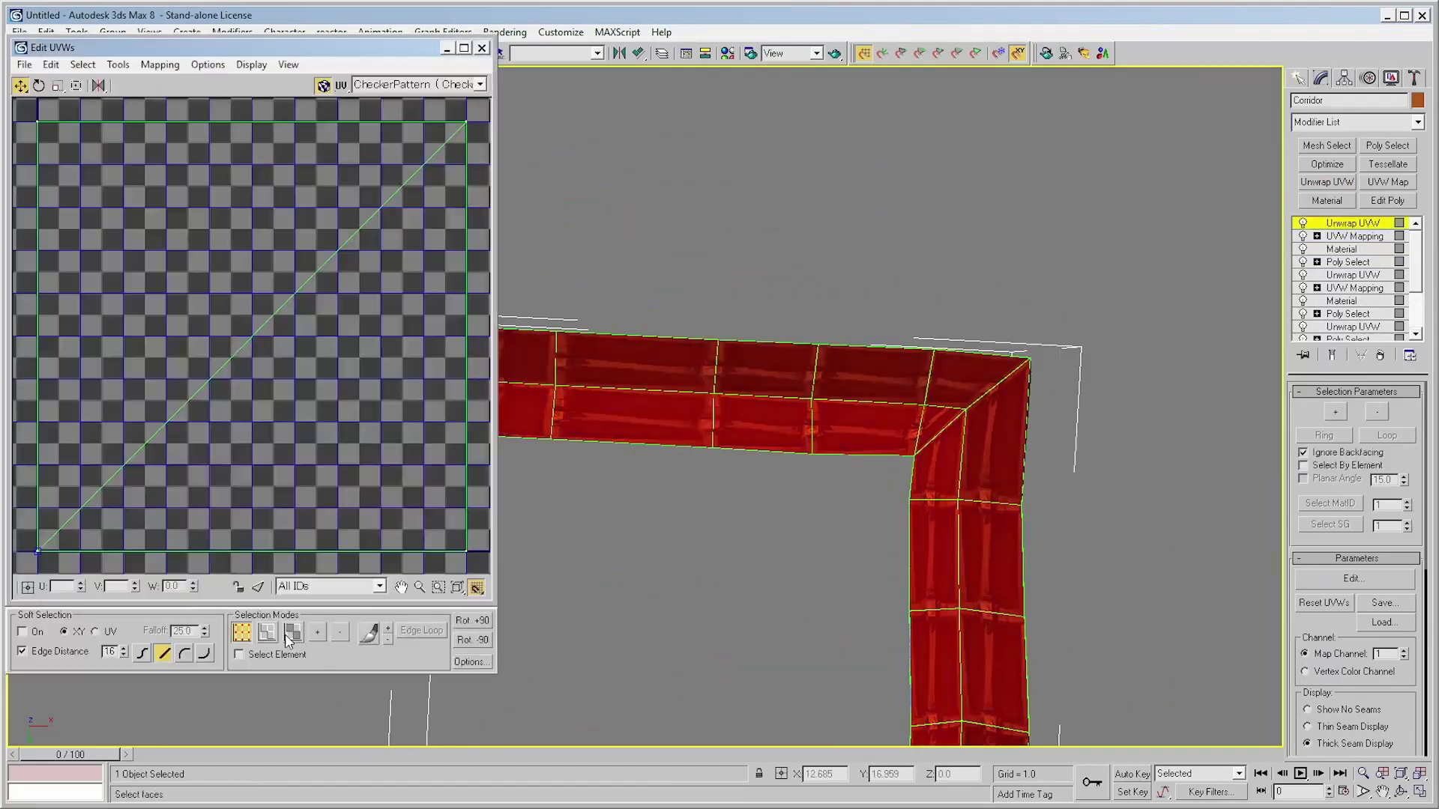
left_click(687, 372)
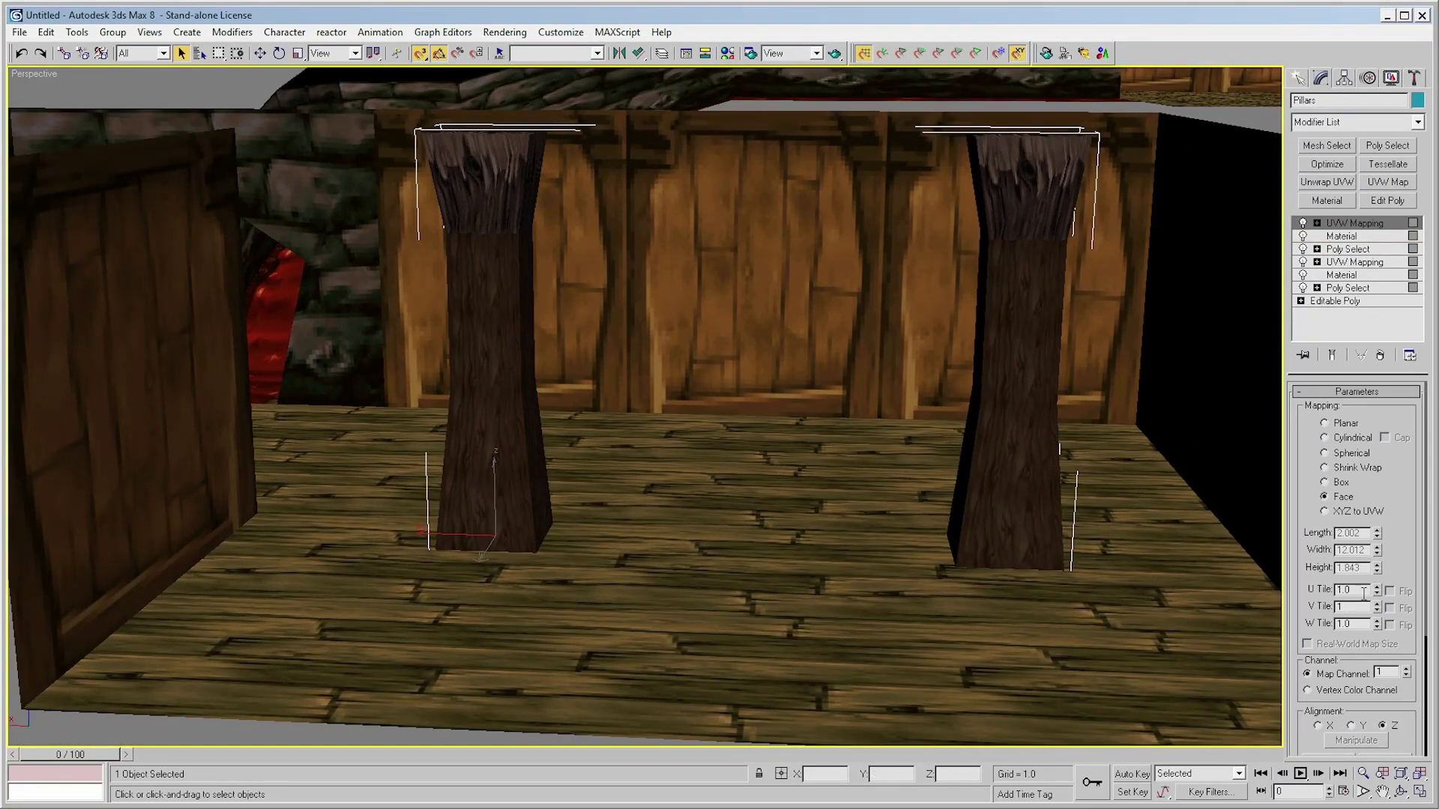
Create two small Dummy helpers, one in front of the main room and one beside the corridor
middle_click_drag(620, 488, 684, 411, "alt")
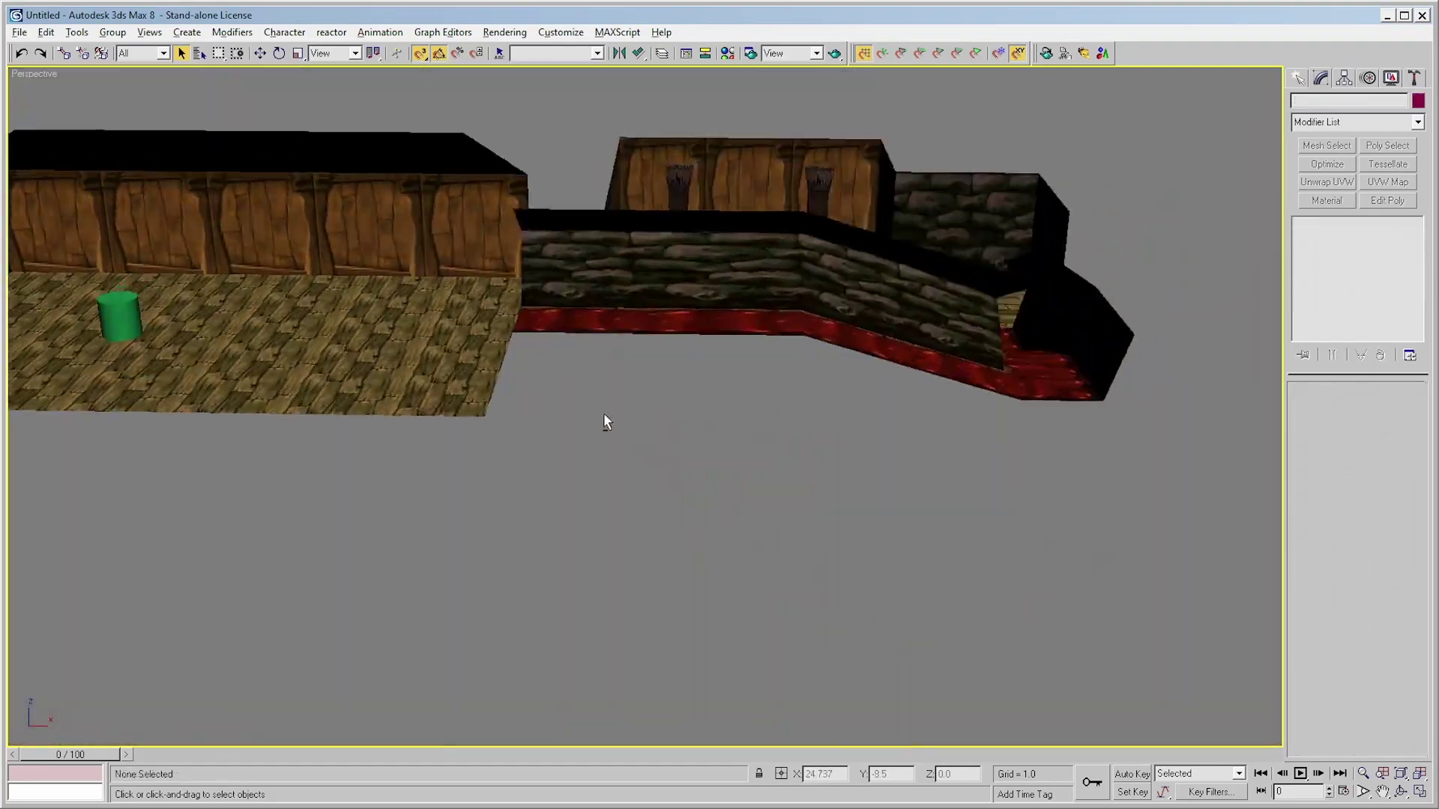
scroll(684, 412, "down", 2)
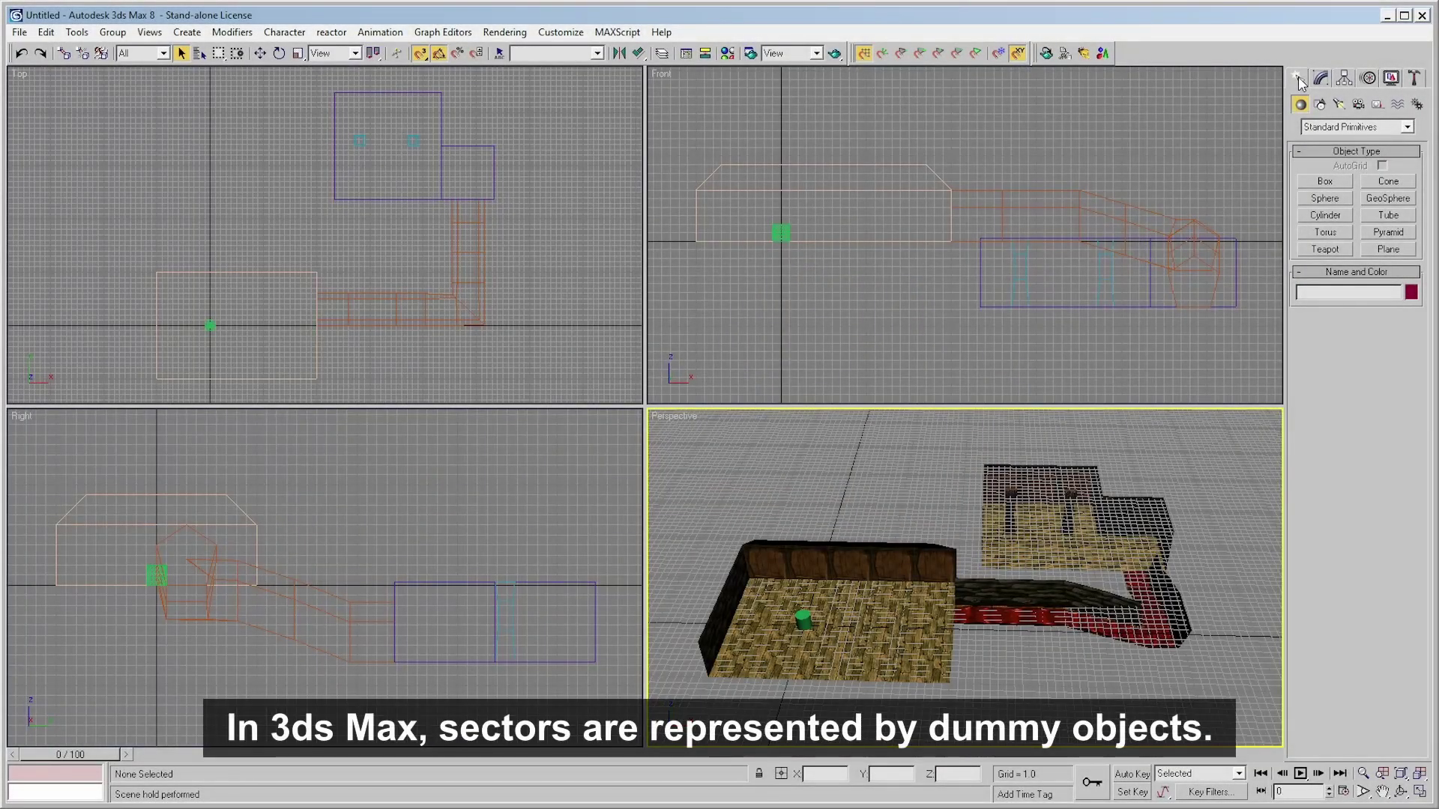
left_click(1376, 105)
left_click(1324, 181)
middle_click_drag(832, 622, 902, 554)
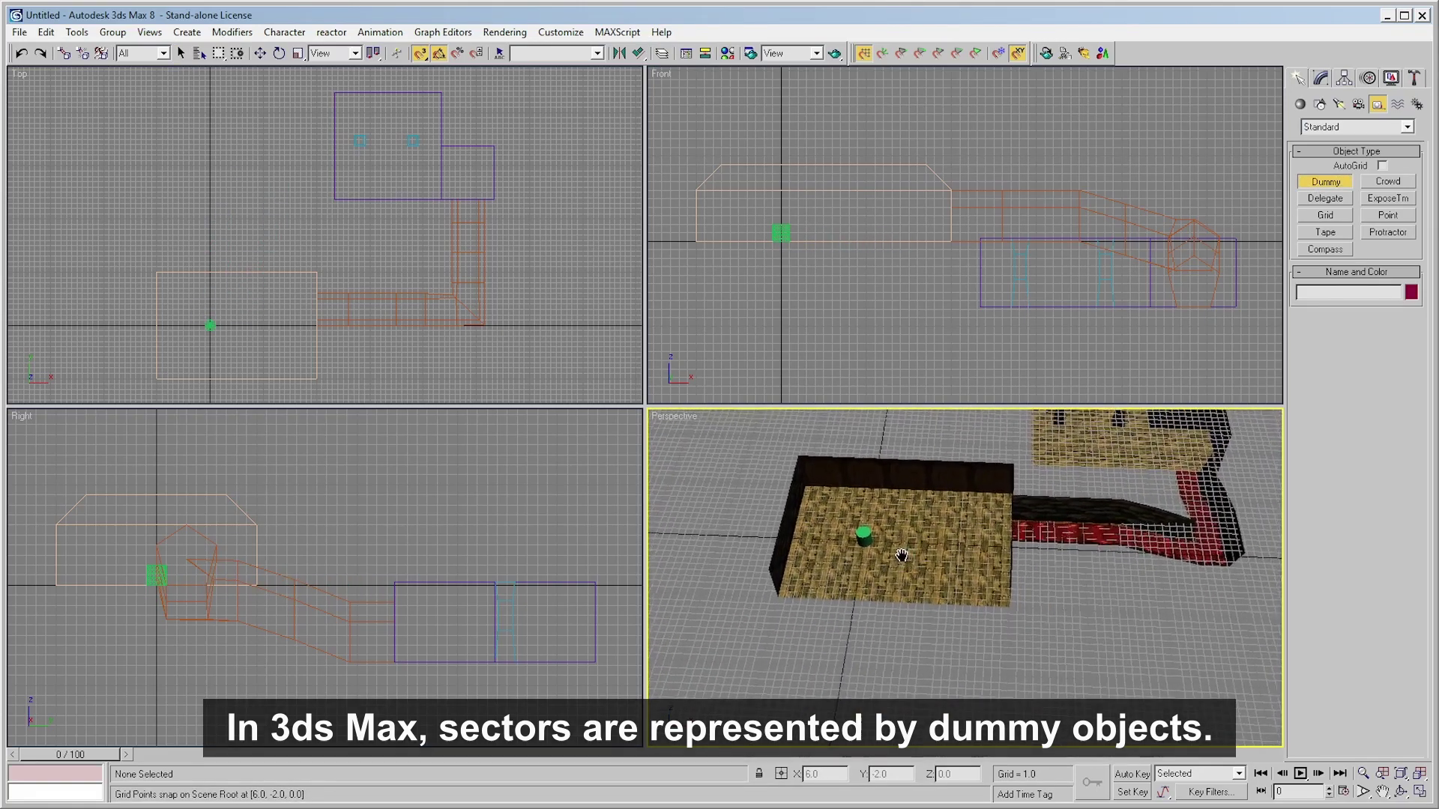
left_click_drag(857, 621, 869, 626)
middle_click_drag(1054, 572, 1022, 589)
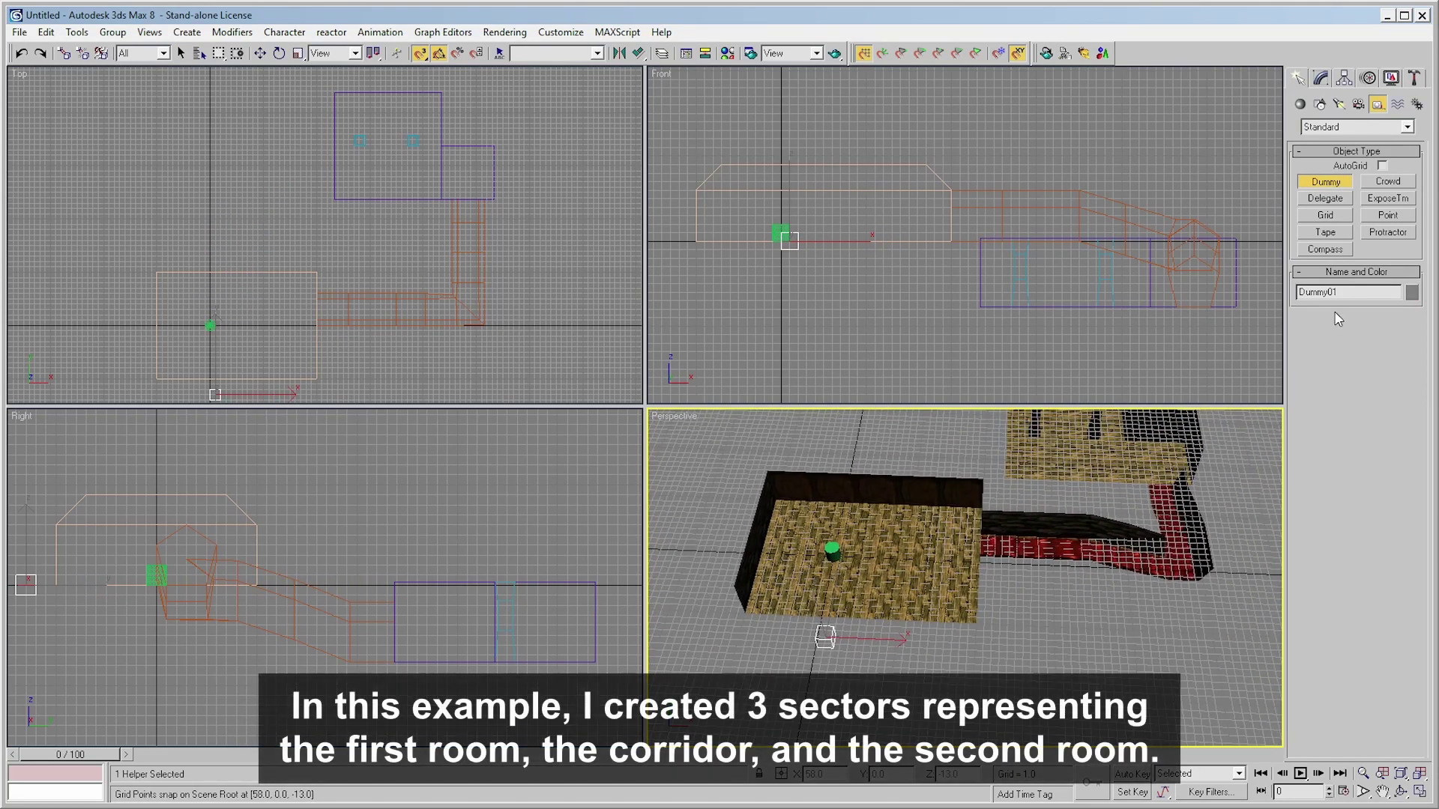
left_click_drag(1076, 585, 1083, 588)
middle_click_drag(1014, 469, 1019, 592)
left_click_drag(988, 503, 992, 514)
middle_click_drag(995, 551, 1015, 485)
key("Delete")
Create a third Dummy helper beside the second room
left_click_drag(1002, 453, 1008, 460)
middle_click_drag(999, 486, 1027, 465)
left_click(180, 56)
Rename the dummy in front of the main room to sct_main
left_click(892, 665)
left_click(1320, 78)
double_click(1342, 98)
type("sct_main")
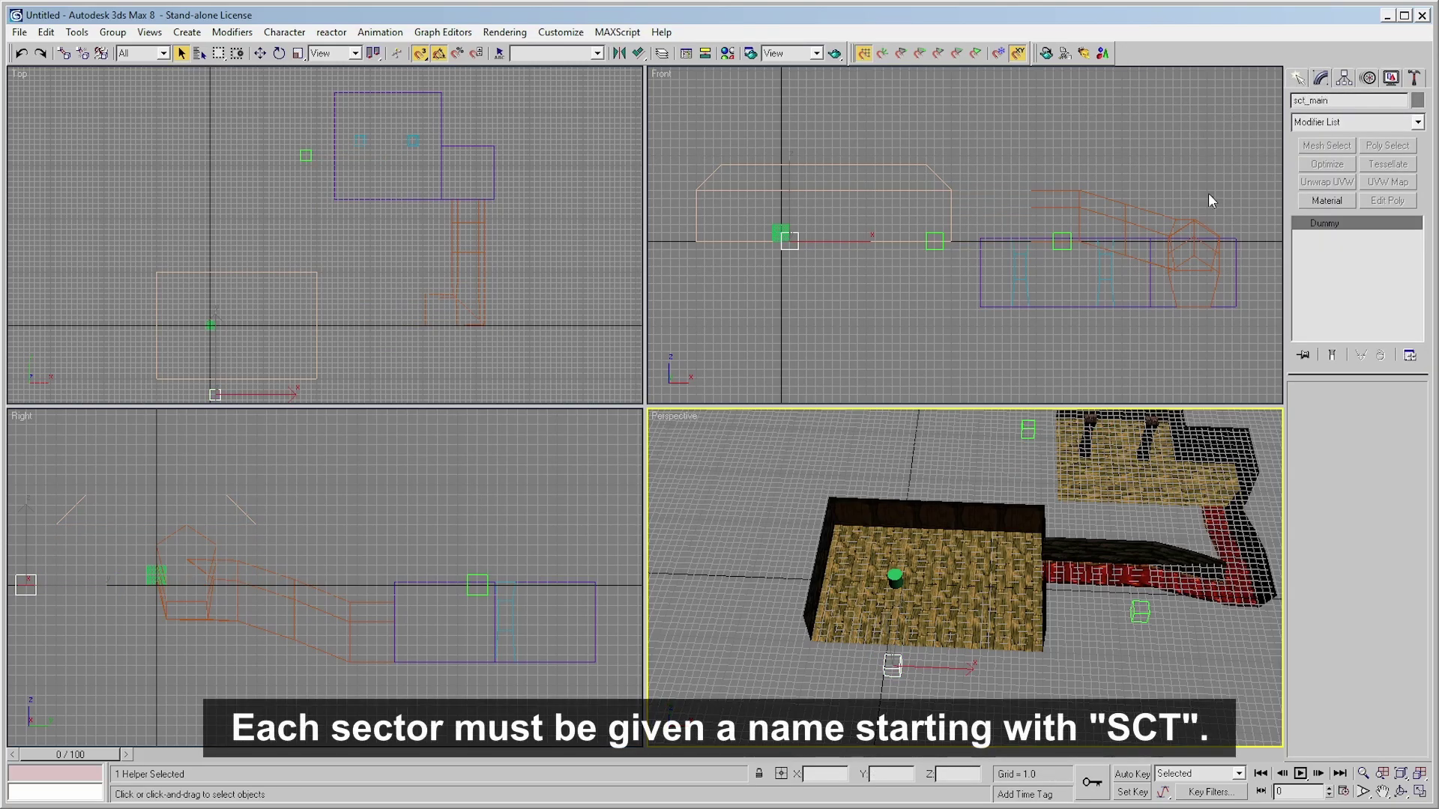
Rename the dummy beside the corridor to sct_corridor
middle_click_drag(1156, 637, 1076, 614)
left_click(1061, 590)
left_click_drag(1333, 99, 1291, 100)
type("sct_corridor")
Give the dummy beside the second room a sector name beginning with sct_seco
middle_click_drag(1028, 388, 1024, 449)
middle_click_drag(936, 435, 943, 517)
left_click(967, 501)
left_click_drag(1339, 101, 1232, 107)
type("sct")
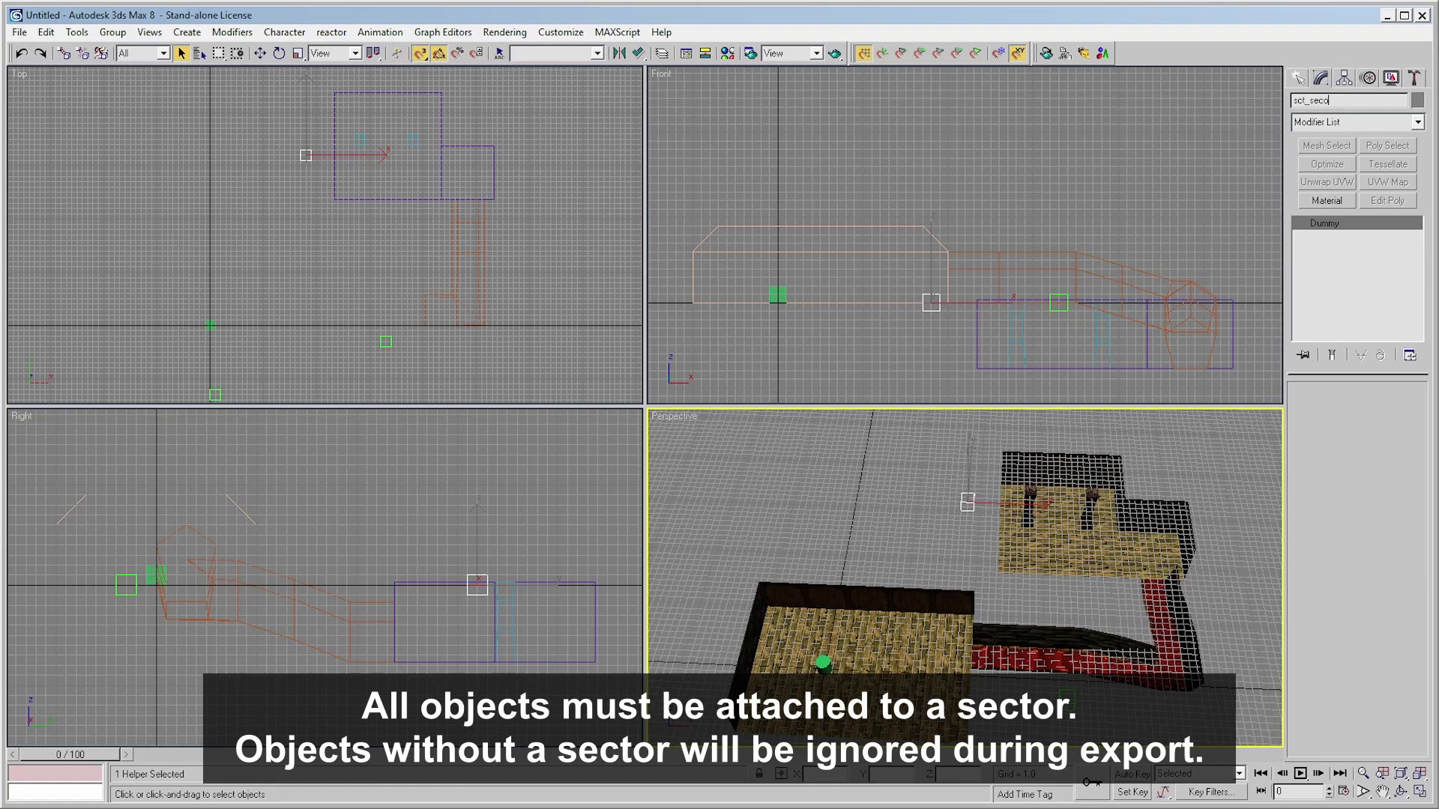
Link the MainRoom object to the sct_main sector dummy as its parent
middle_click_drag(932, 588, 992, 496)
left_click(1100, 682)
middle_click_drag(1068, 659, 1069, 623)
scroll(1069, 623, "up", 4)
middle_click_drag(976, 625, 1060, 678)
left_click(850, 571)
middle_click_drag(1004, 610, 947, 578)
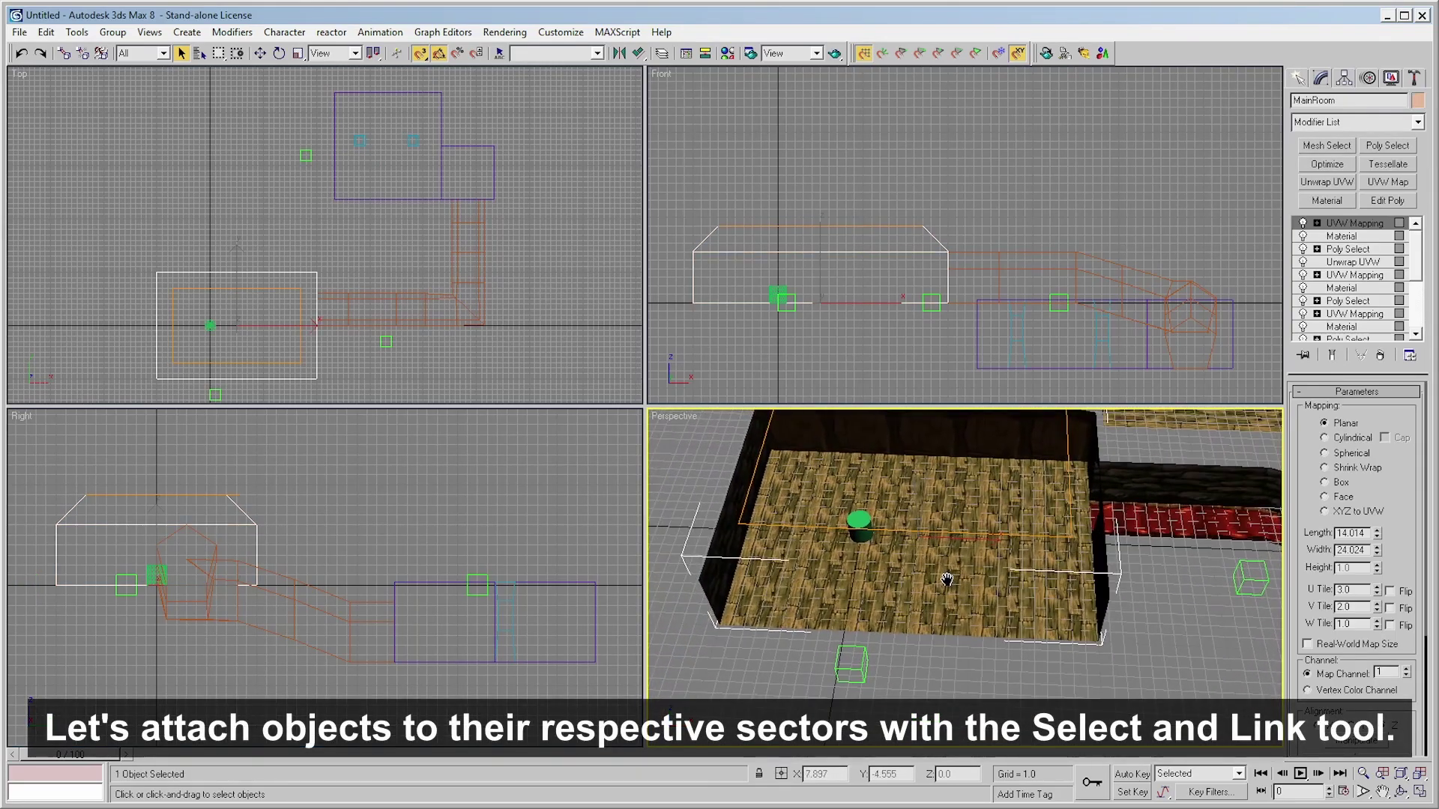
left_click(63, 53)
left_click(199, 53)
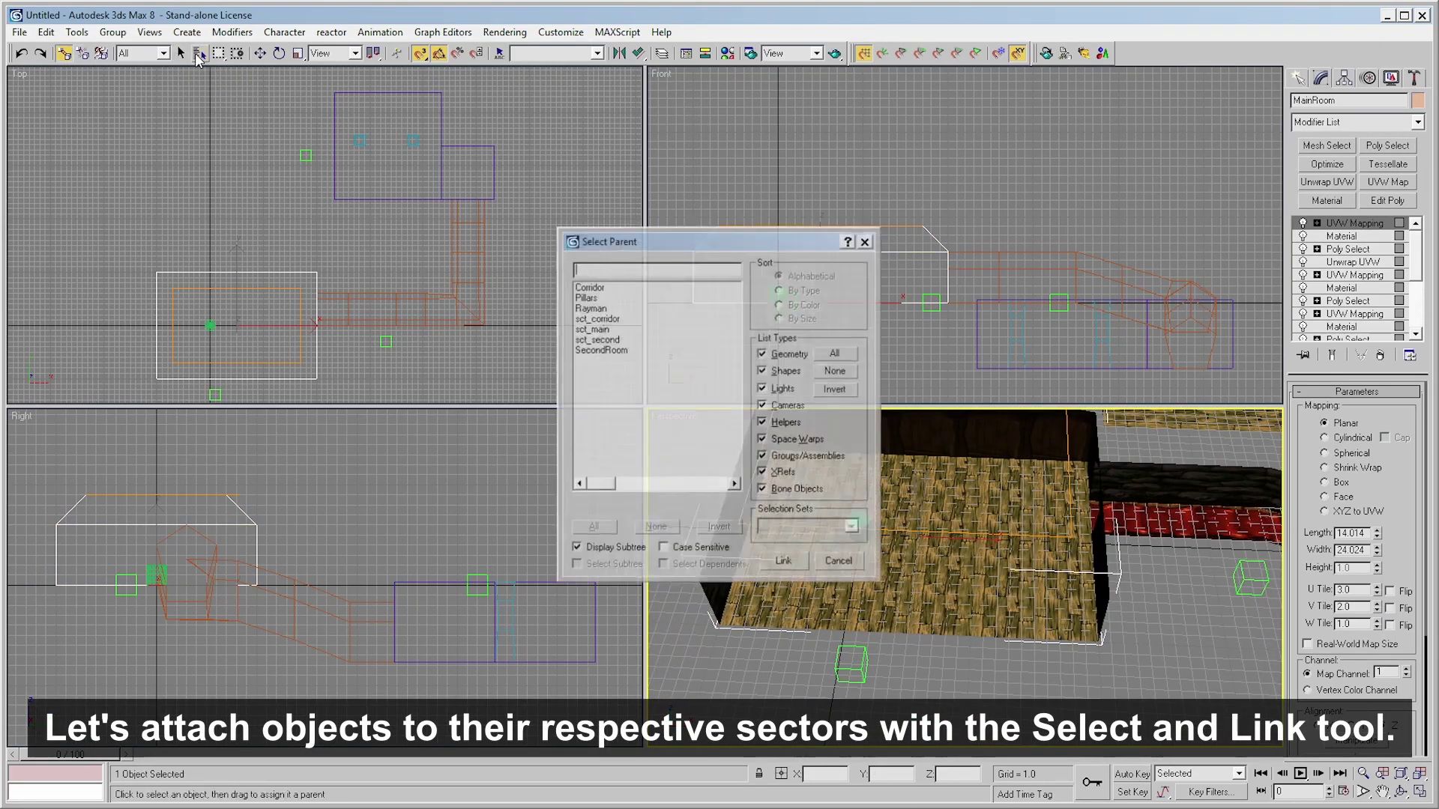
left_click(594, 329)
left_click(783, 562)
Link the corridor object to the sct_corridor sector dummy
middle_click_drag(1116, 581, 720, 586)
left_click(859, 514)
left_click(199, 52)
left_click(597, 317)
left_click(784, 562)
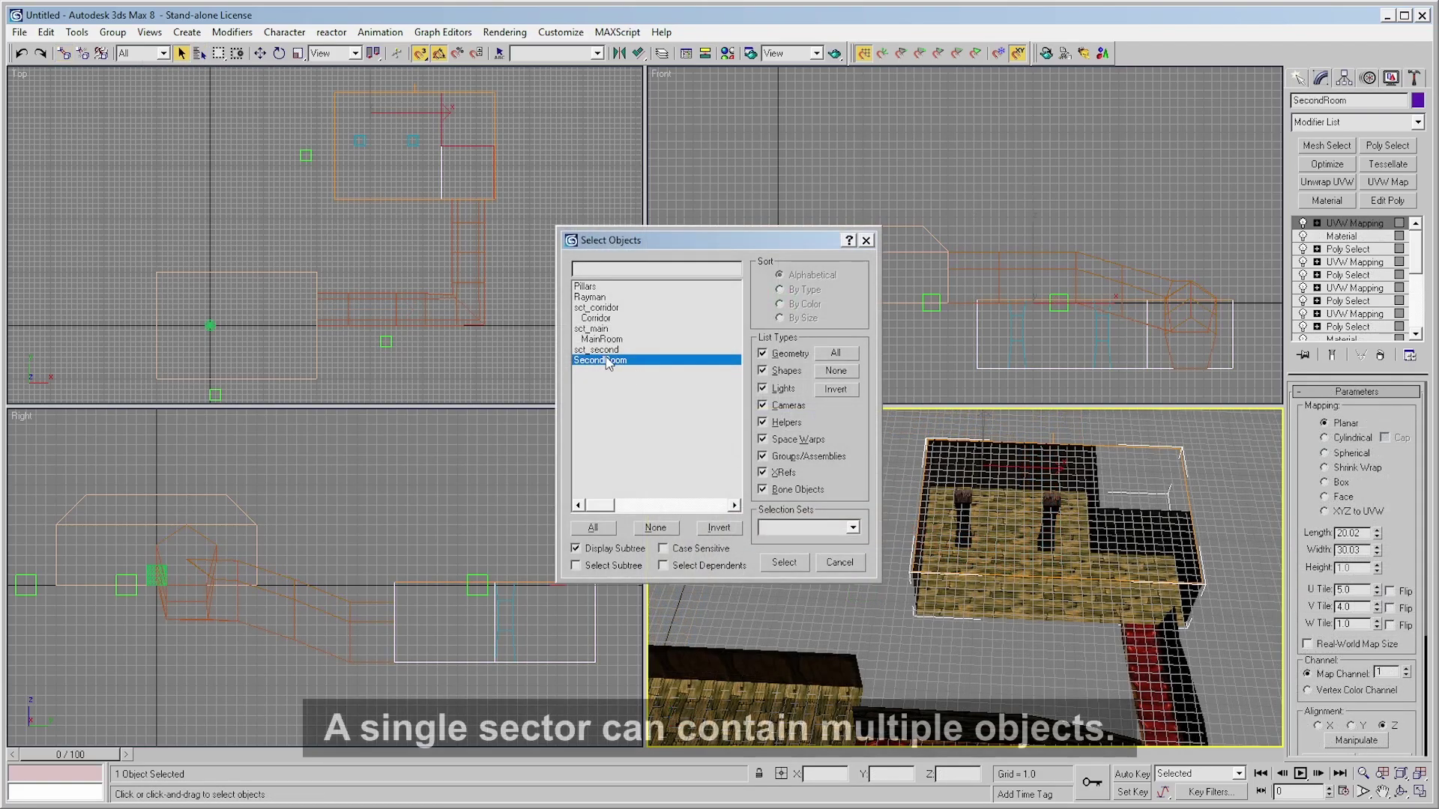
Select both Pillars and SecondRoom and link them to the sct_second sector dummy
left_click(592, 287)
left_click(597, 360, "ctrl")
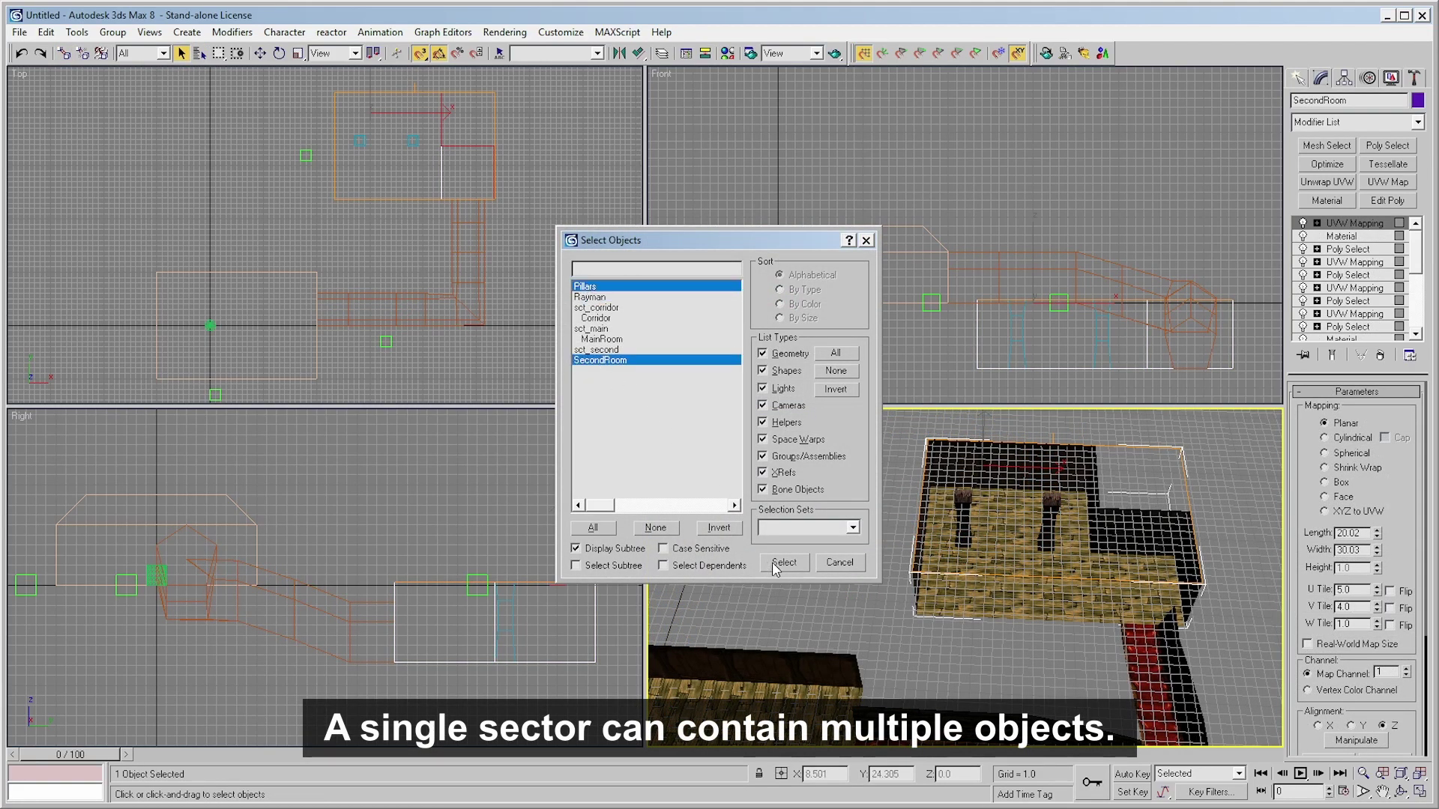
key("Return")
left_click(65, 52)
left_click(595, 339)
left_click(784, 562)
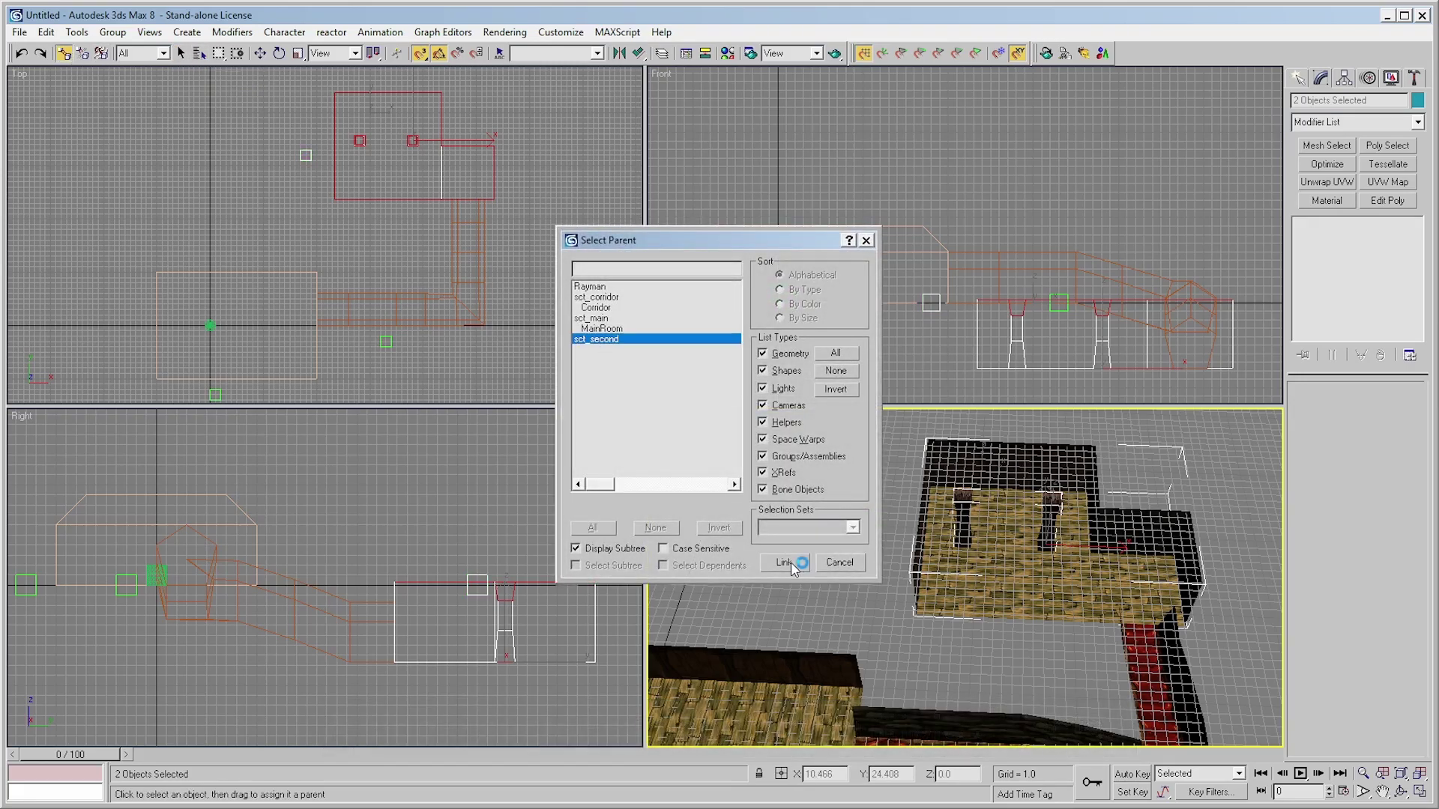
Review the object hierarchy to check which sector each room, corridor and pillar object is linked to
left_click(181, 52)
left_click(200, 52)
left_click(611, 339)
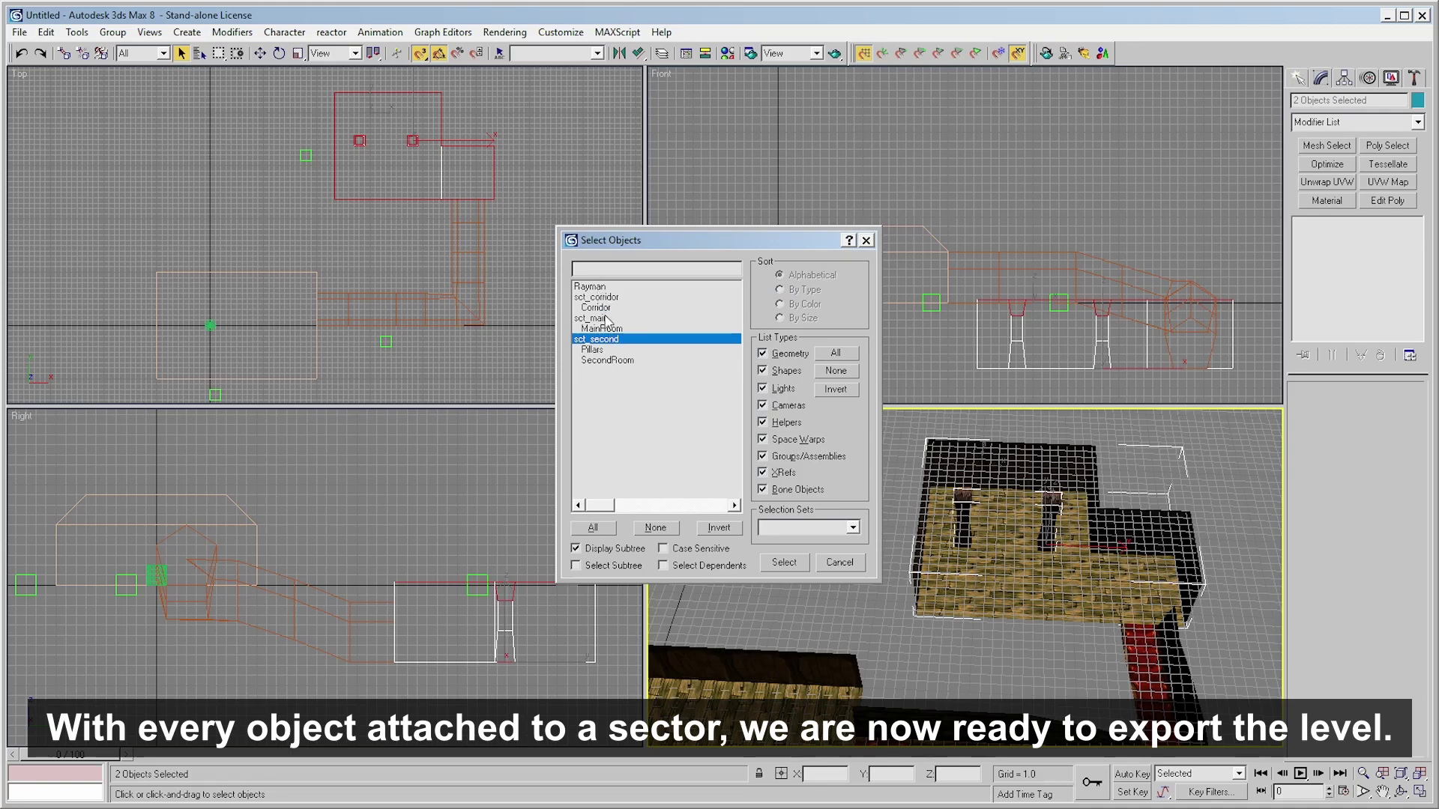
left_click(595, 286)
left_click(598, 297)
left_click(602, 308)
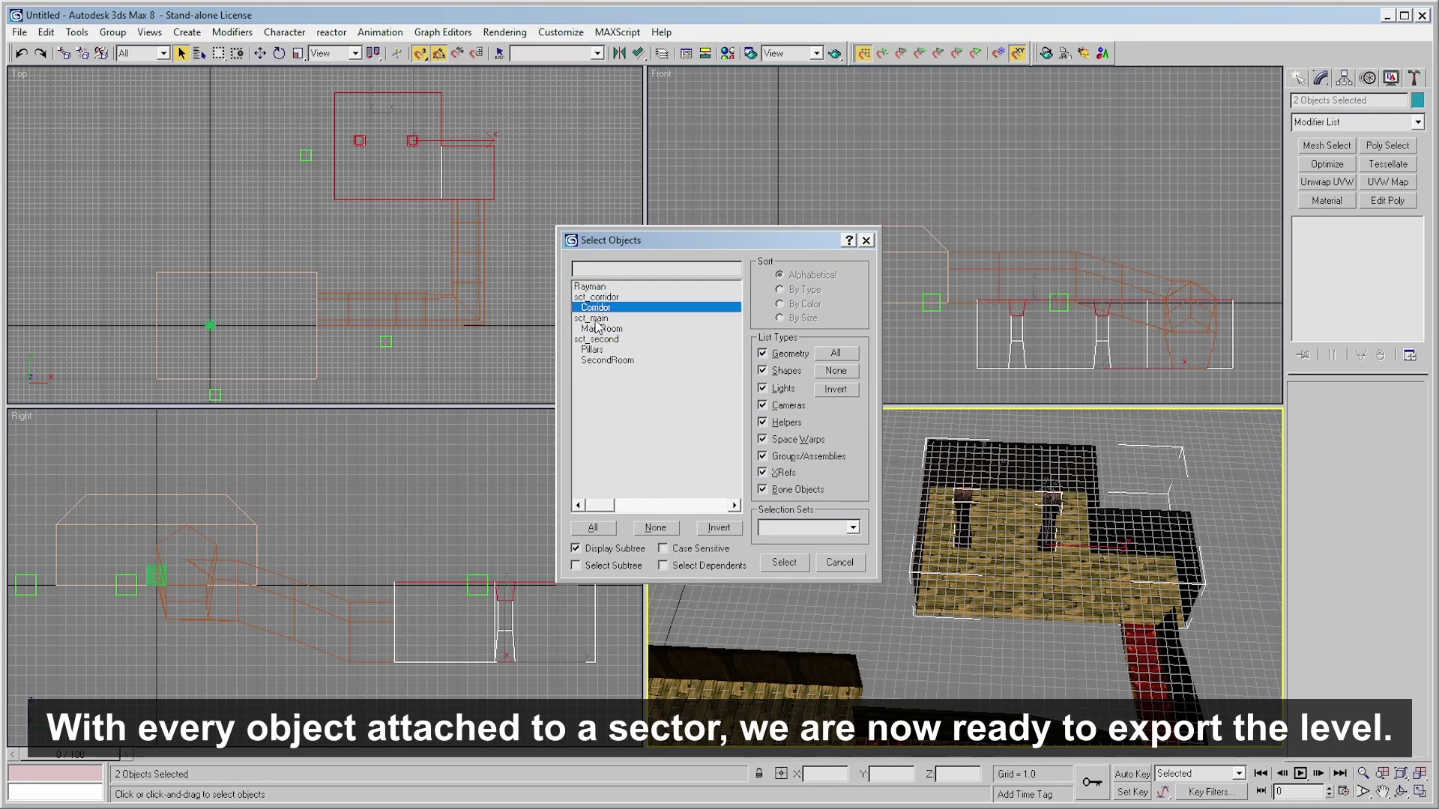
left_click(597, 329)
left_click(598, 339)
left_click(597, 350)
left_click(599, 361)
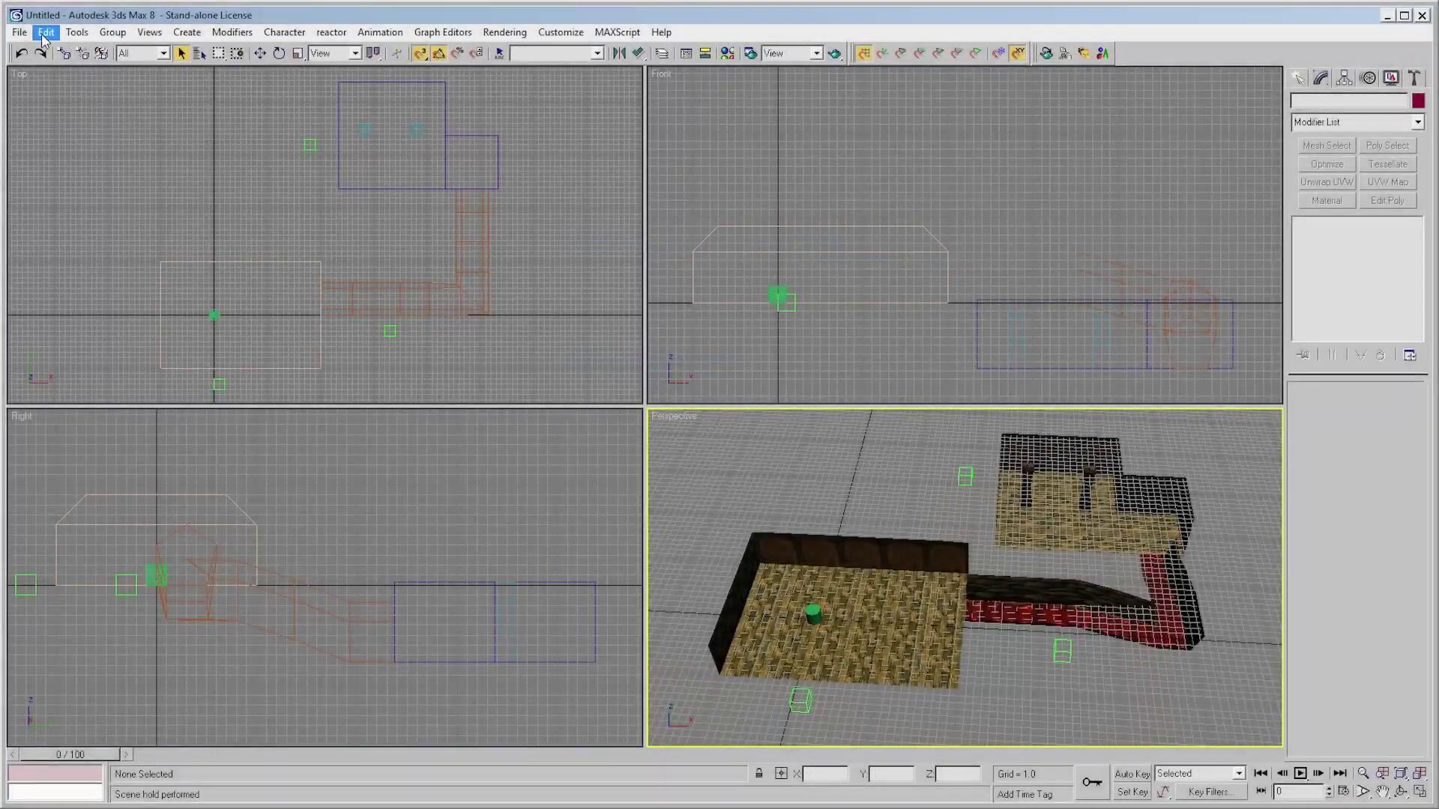
Start exporting the scene, and create and open a new spt_tutorial folder inside the Levels directory
left_click(18, 32)
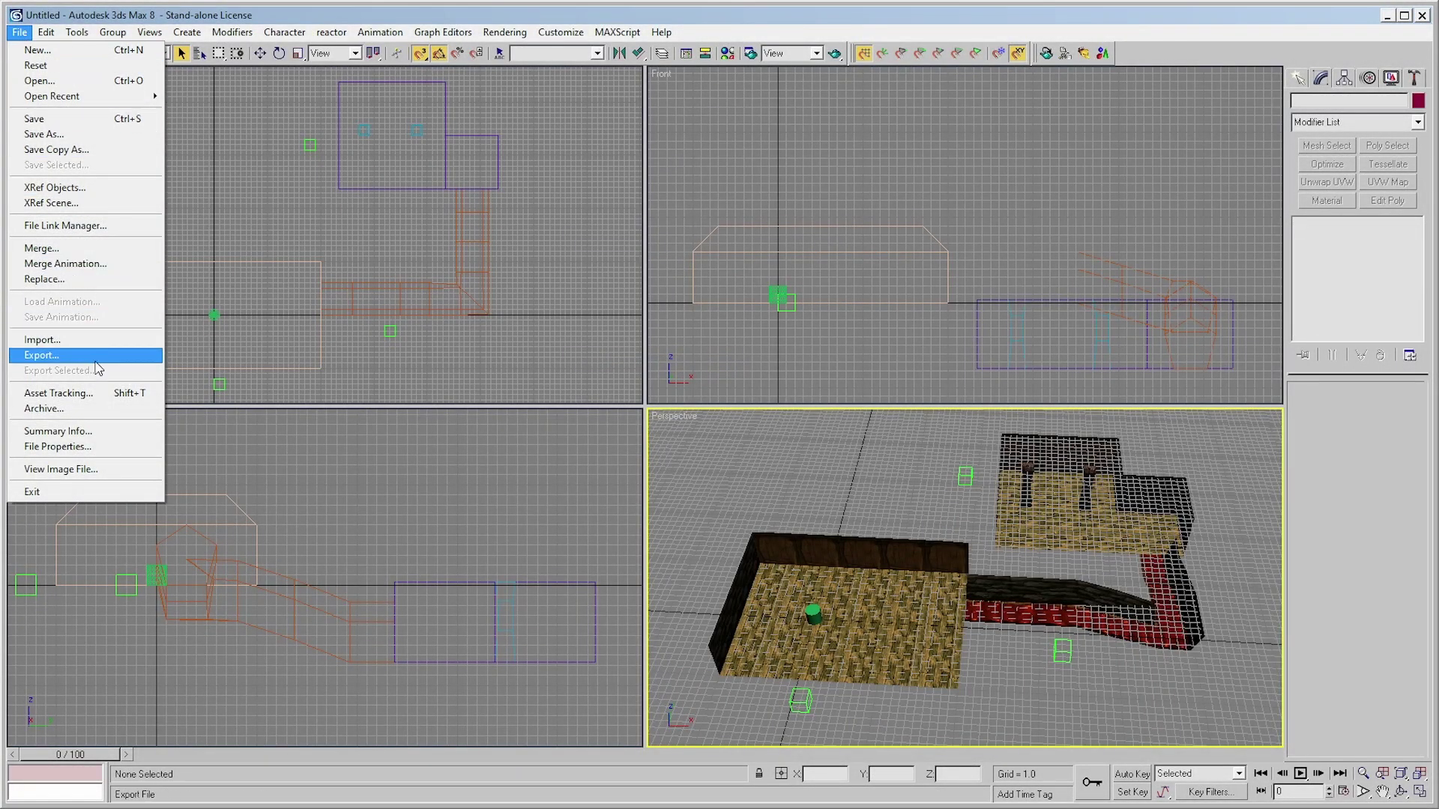
left_click(94, 360)
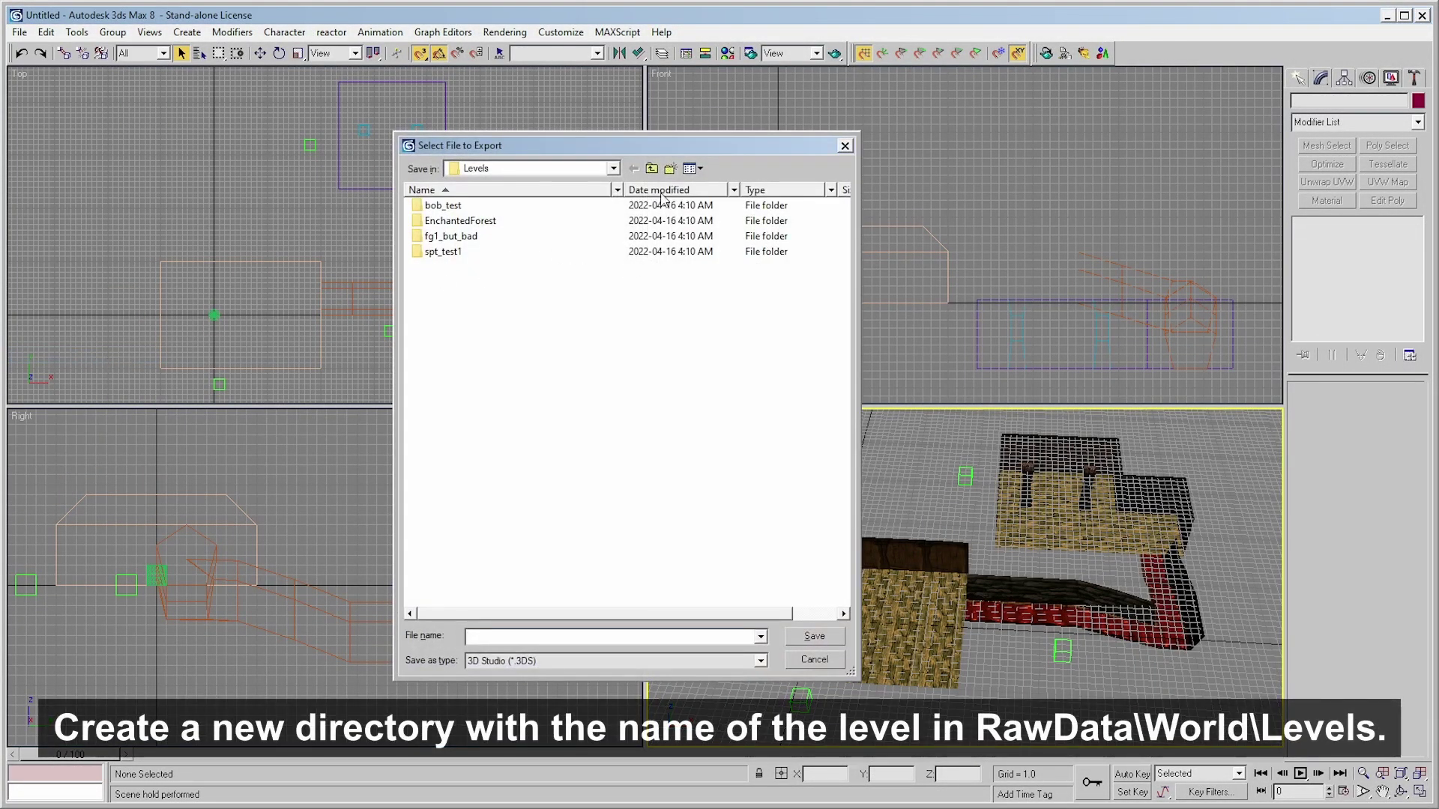
left_click(670, 168)
type("spt_tutorial")
key("Return")
key("Return")
Export the level into the spt_tutorial folder as a MOD file named spt_tutorial, accepting the empty export dialog
left_click(573, 661)
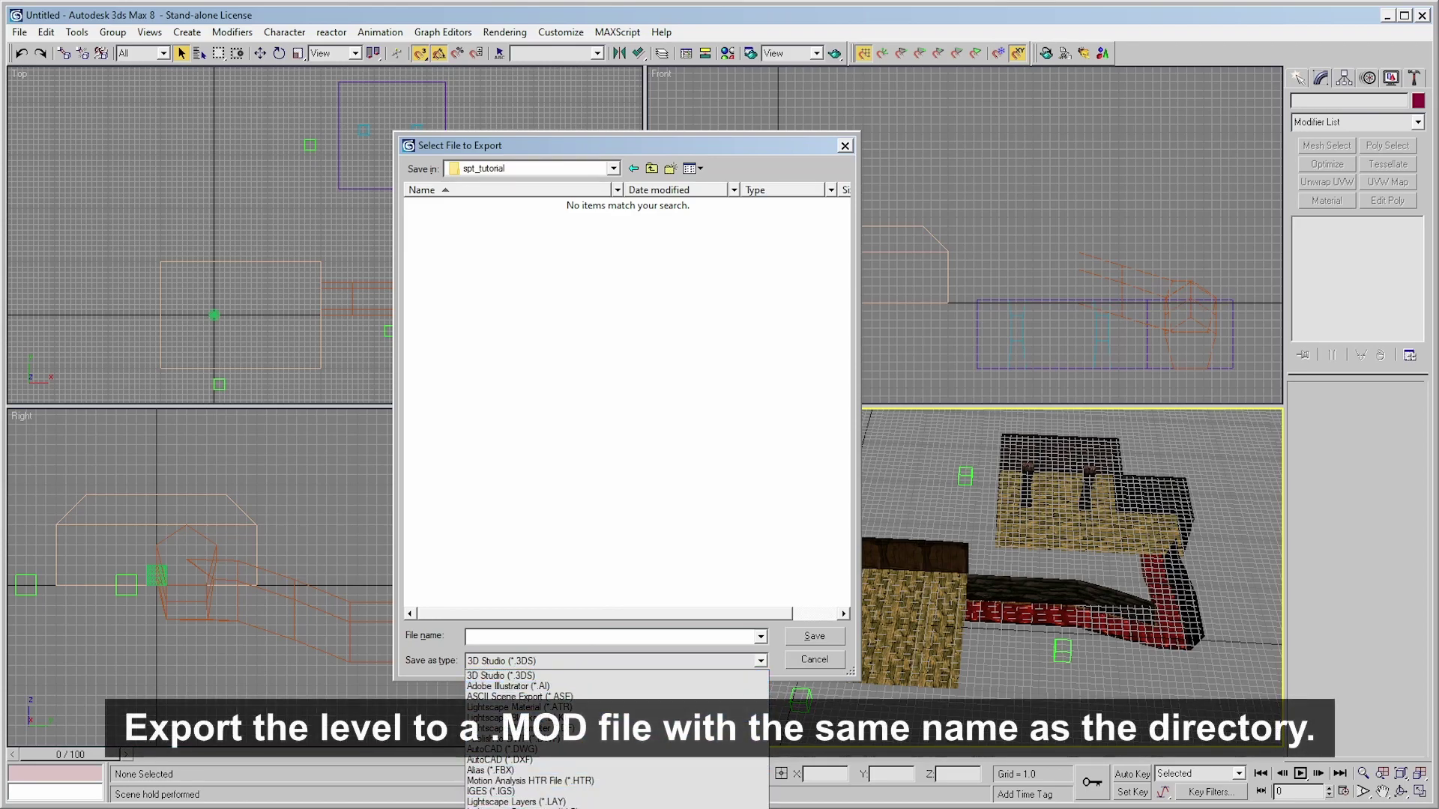
left_click(548, 165)
left_click_drag(529, 152, 546, 72)
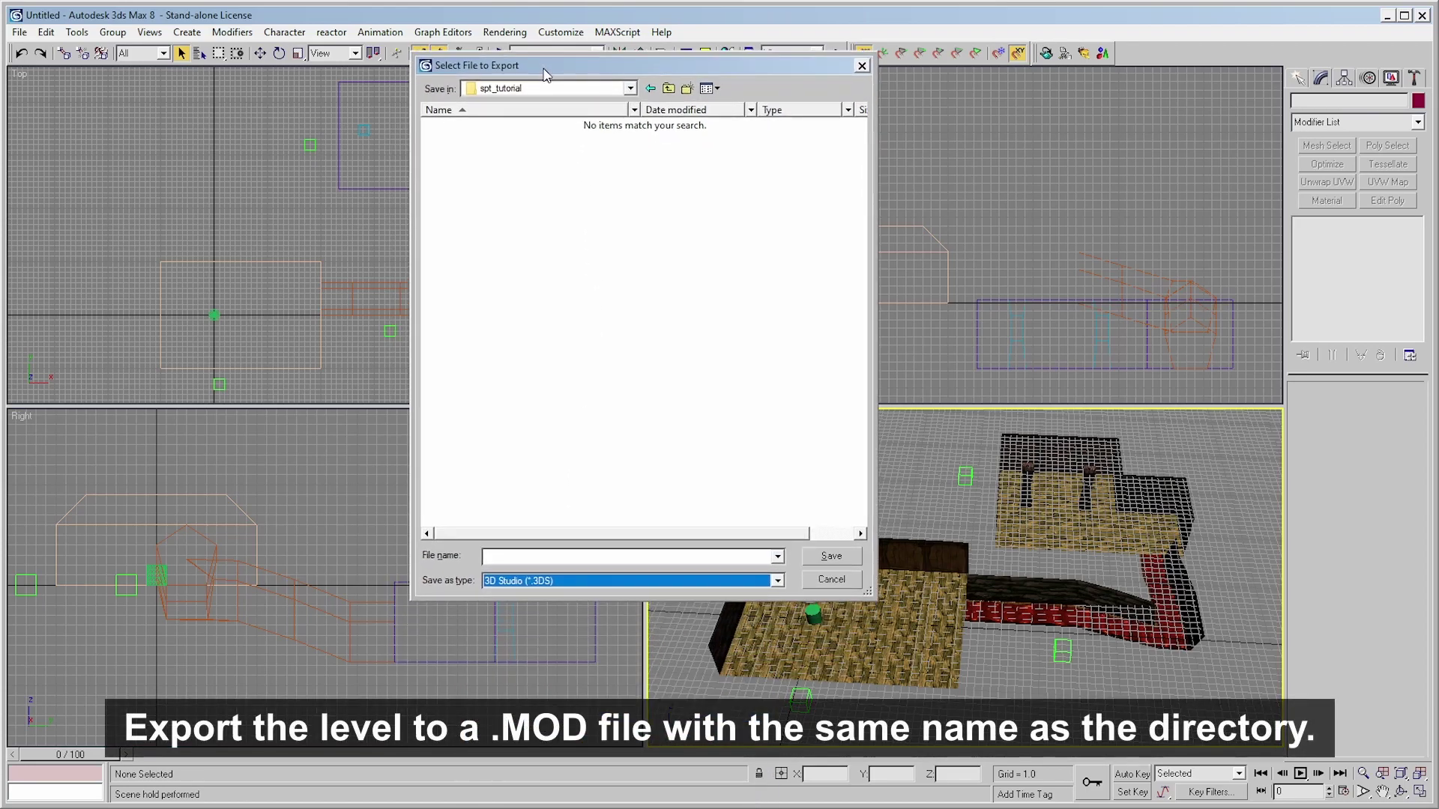
left_click(523, 573)
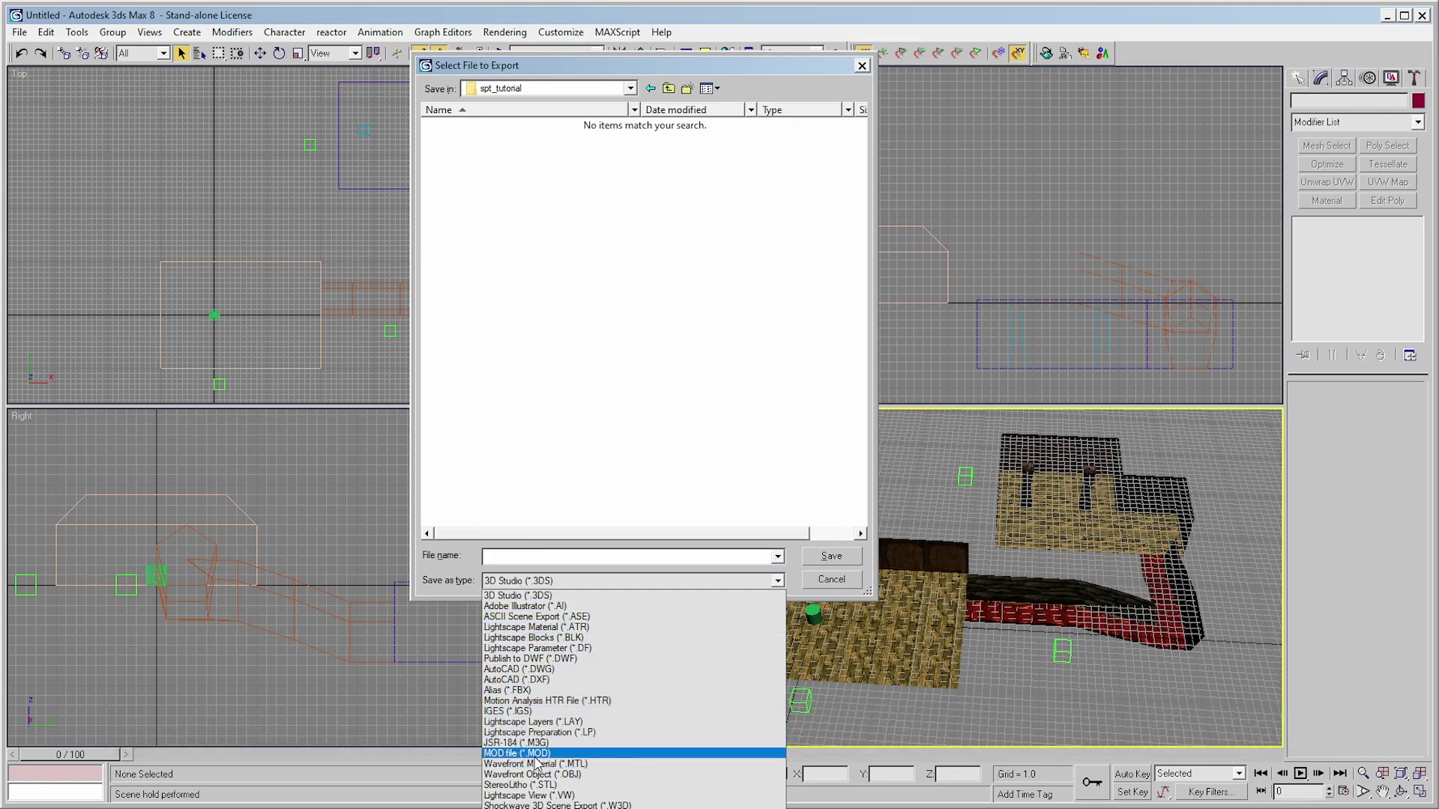
left_click(567, 754)
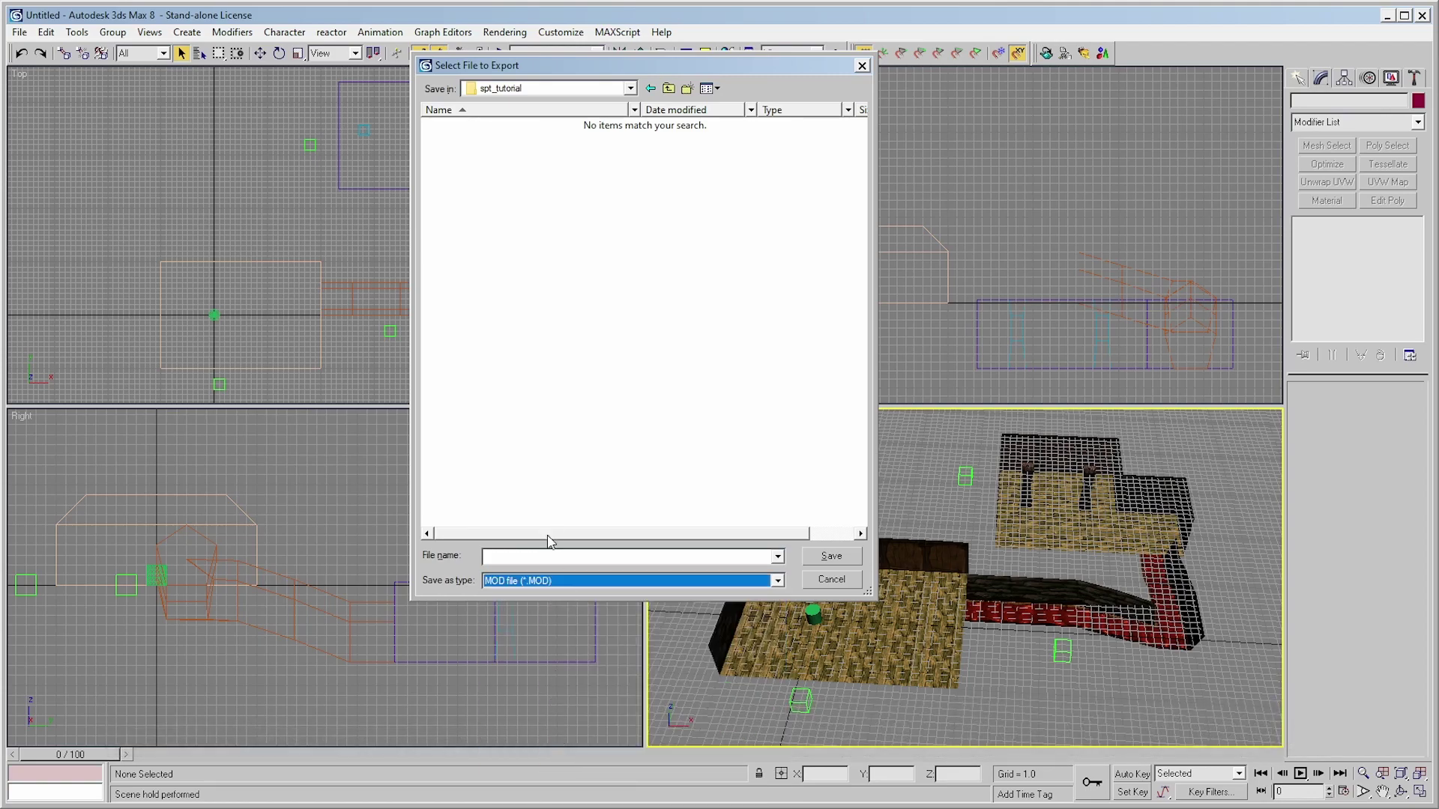
left_click(543, 559)
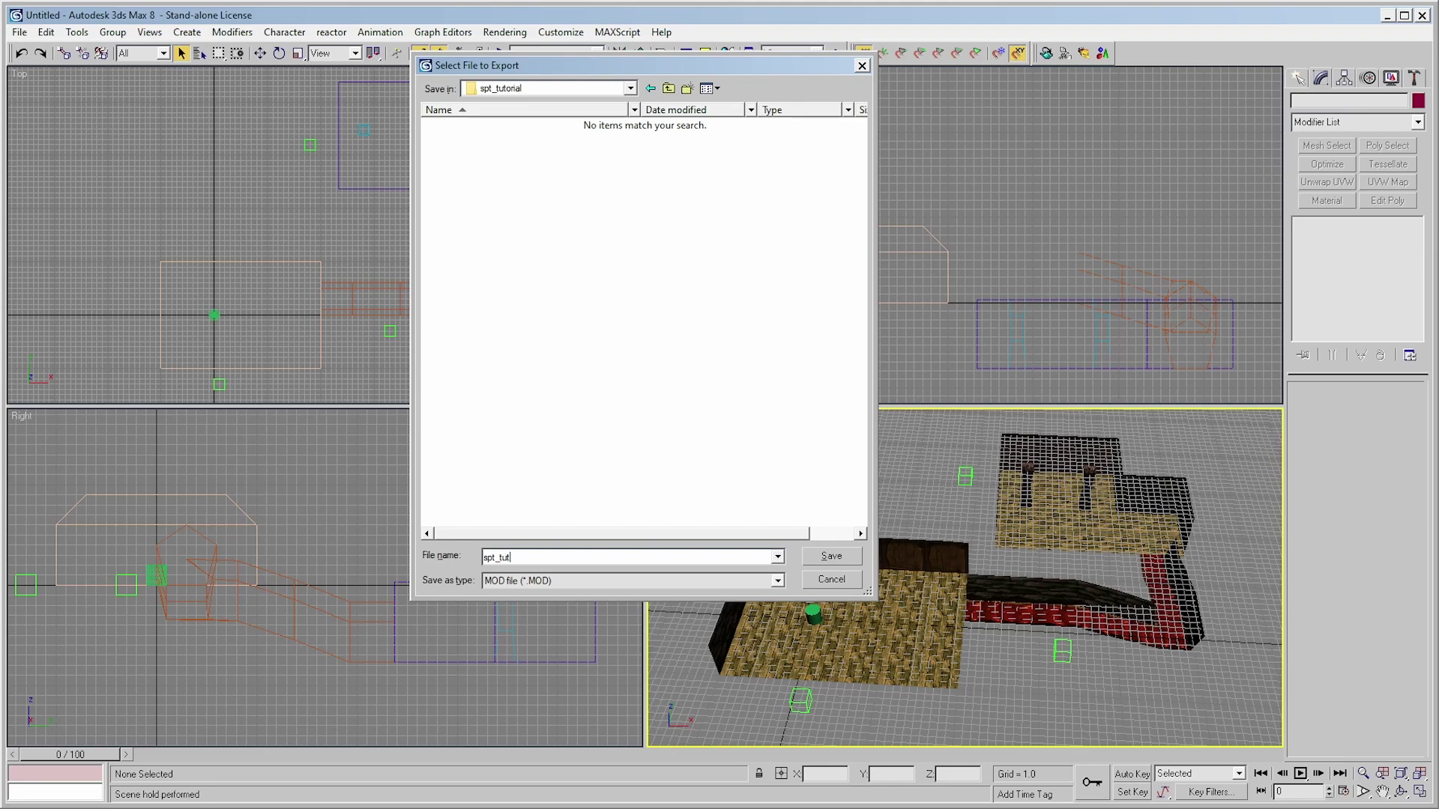
left_click(831, 557)
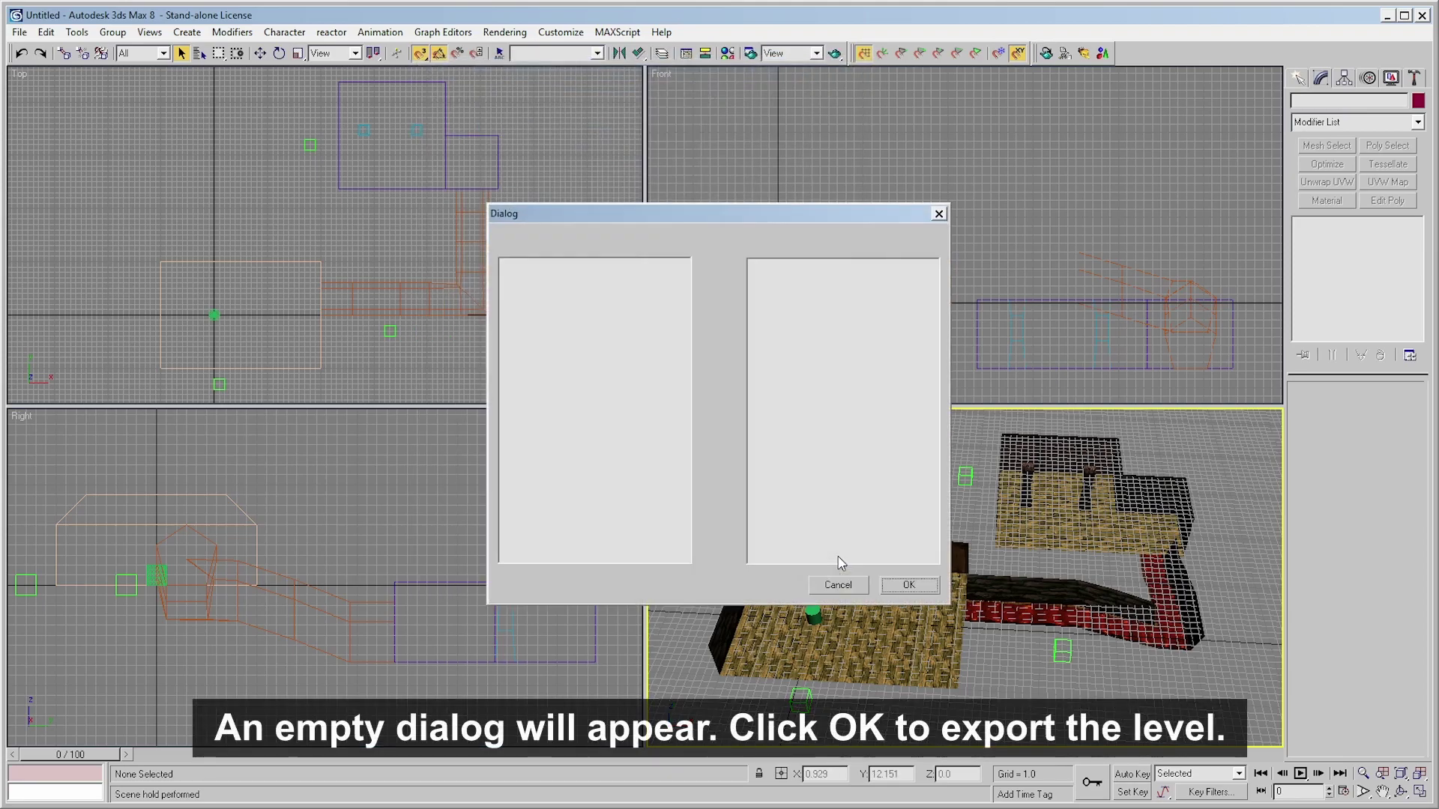
left_click(905, 582)
left_click(770, 460)
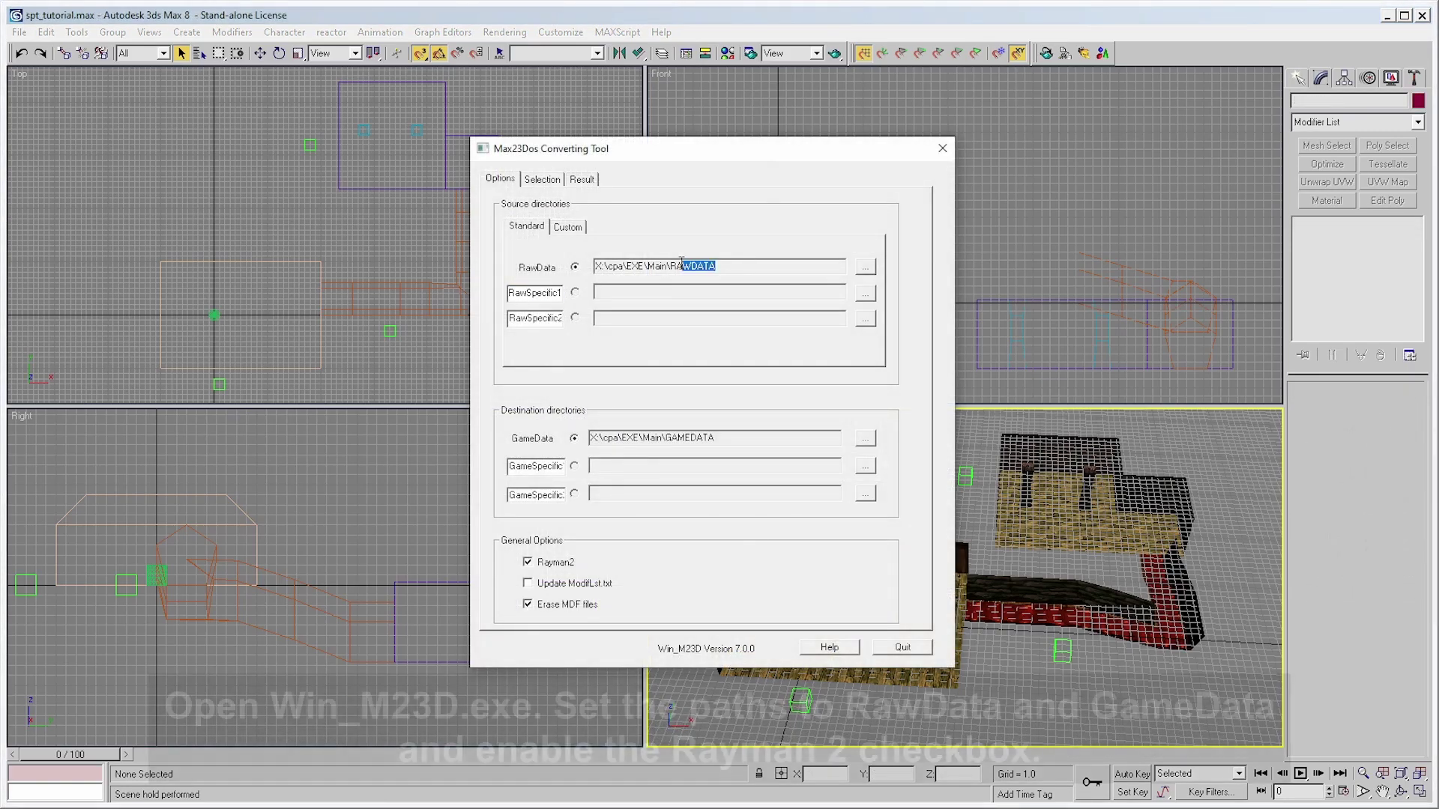
Switch to the Max23Dos Converting Tool and check its RawData and GameData directory paths
left_click_drag(703, 262, 594, 264)
left_click(748, 261)
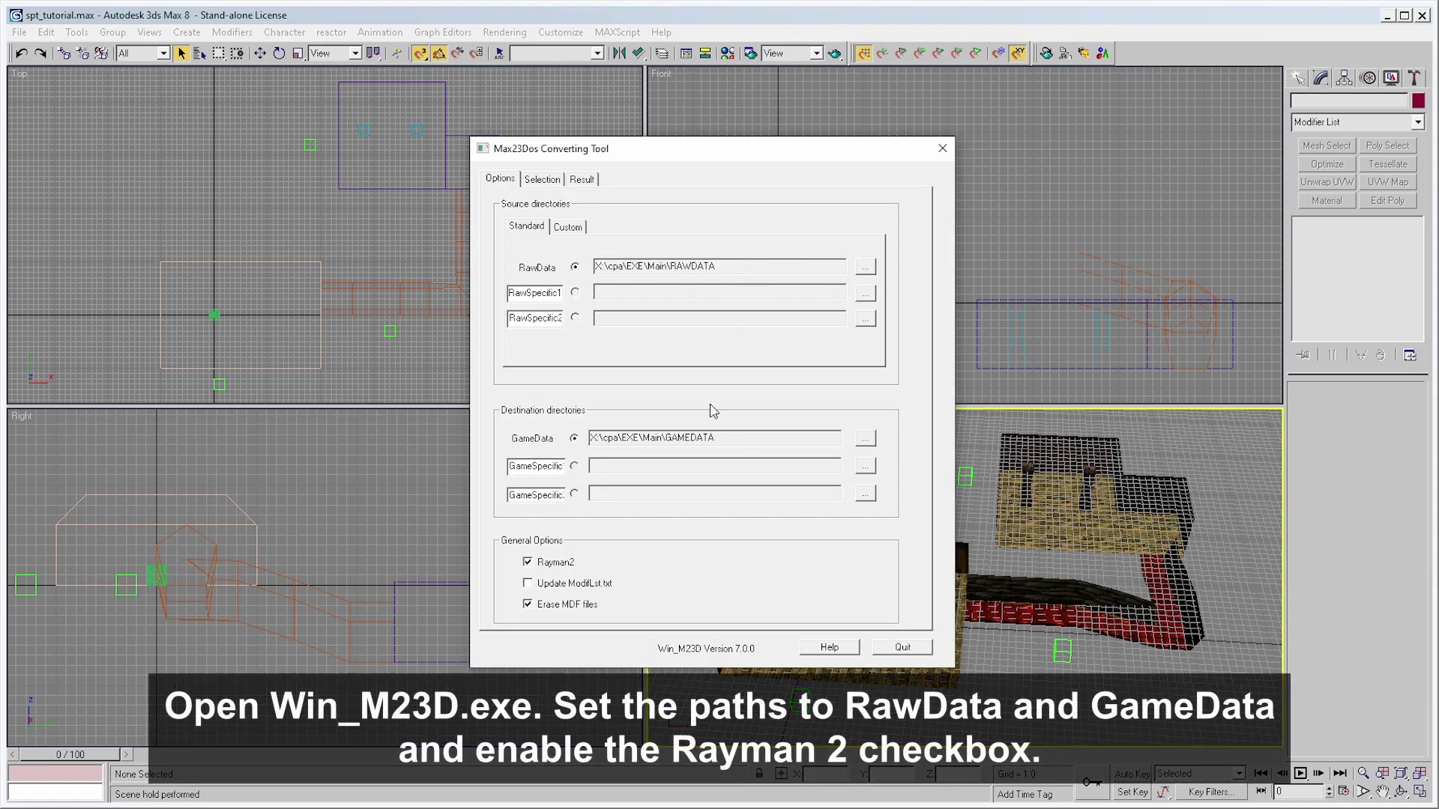
double_click(740, 441)
left_click(740, 441)
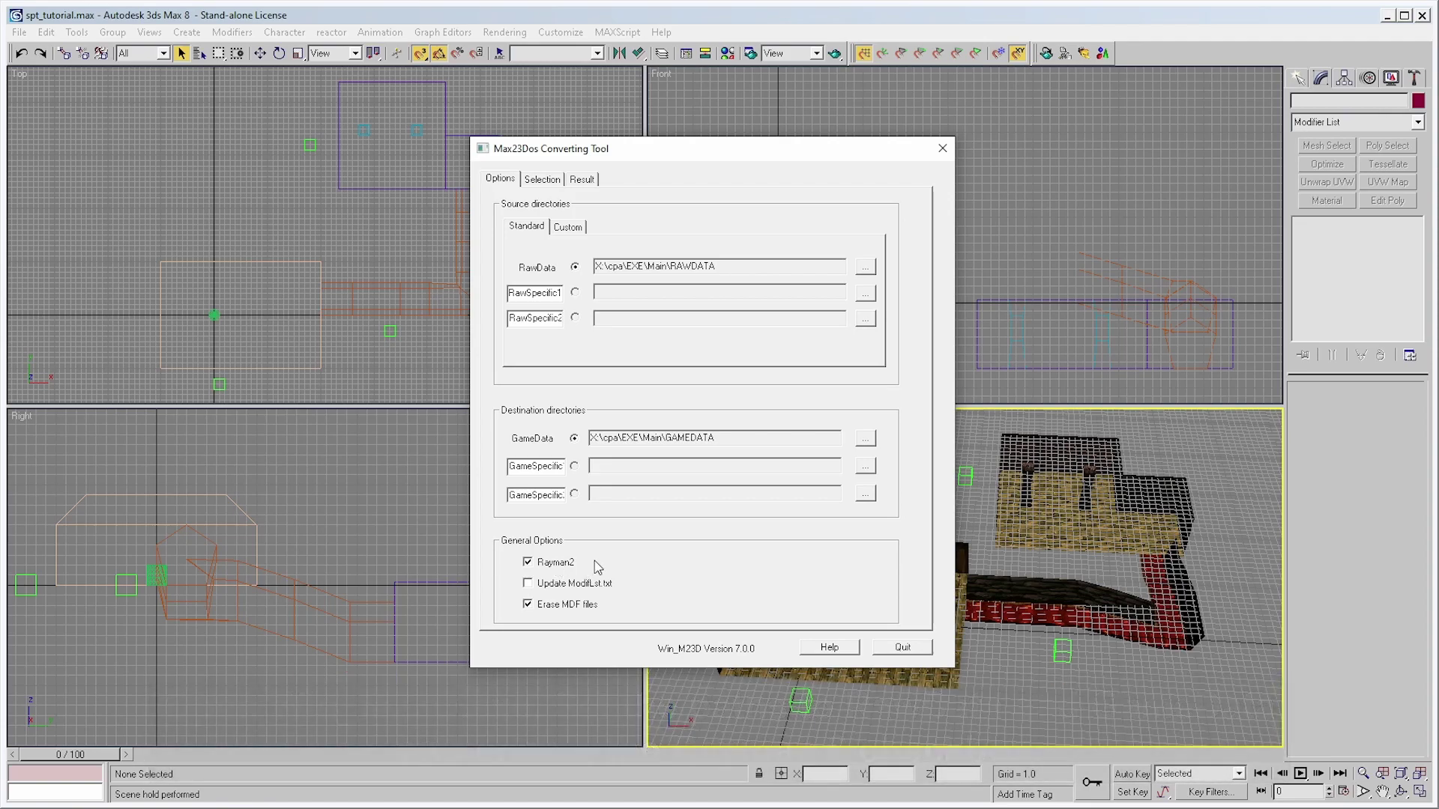
Mark the spt_tutorial level for conversion, convert it, and check the conversion result
left_click(543, 181)
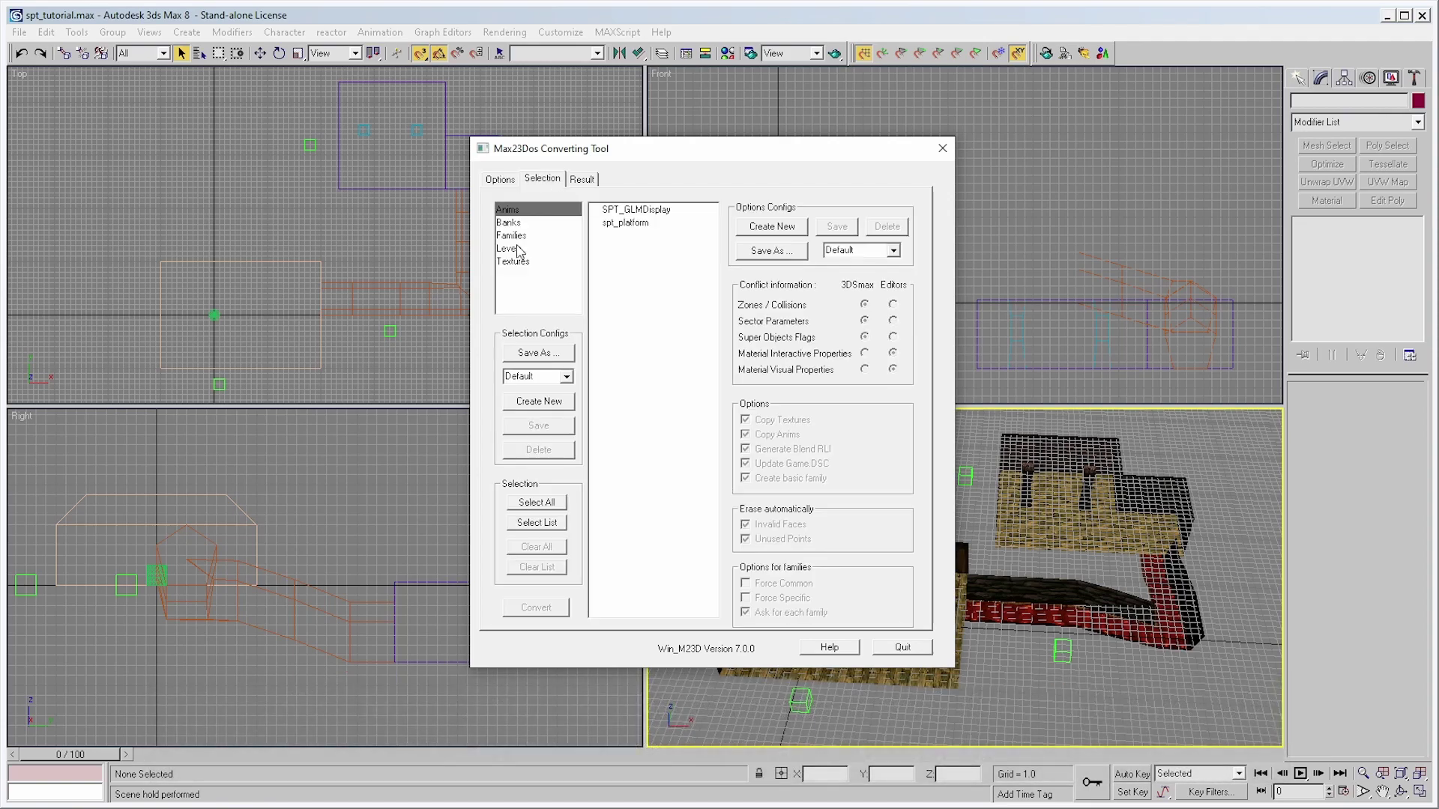
left_click(518, 249)
left_click(607, 262)
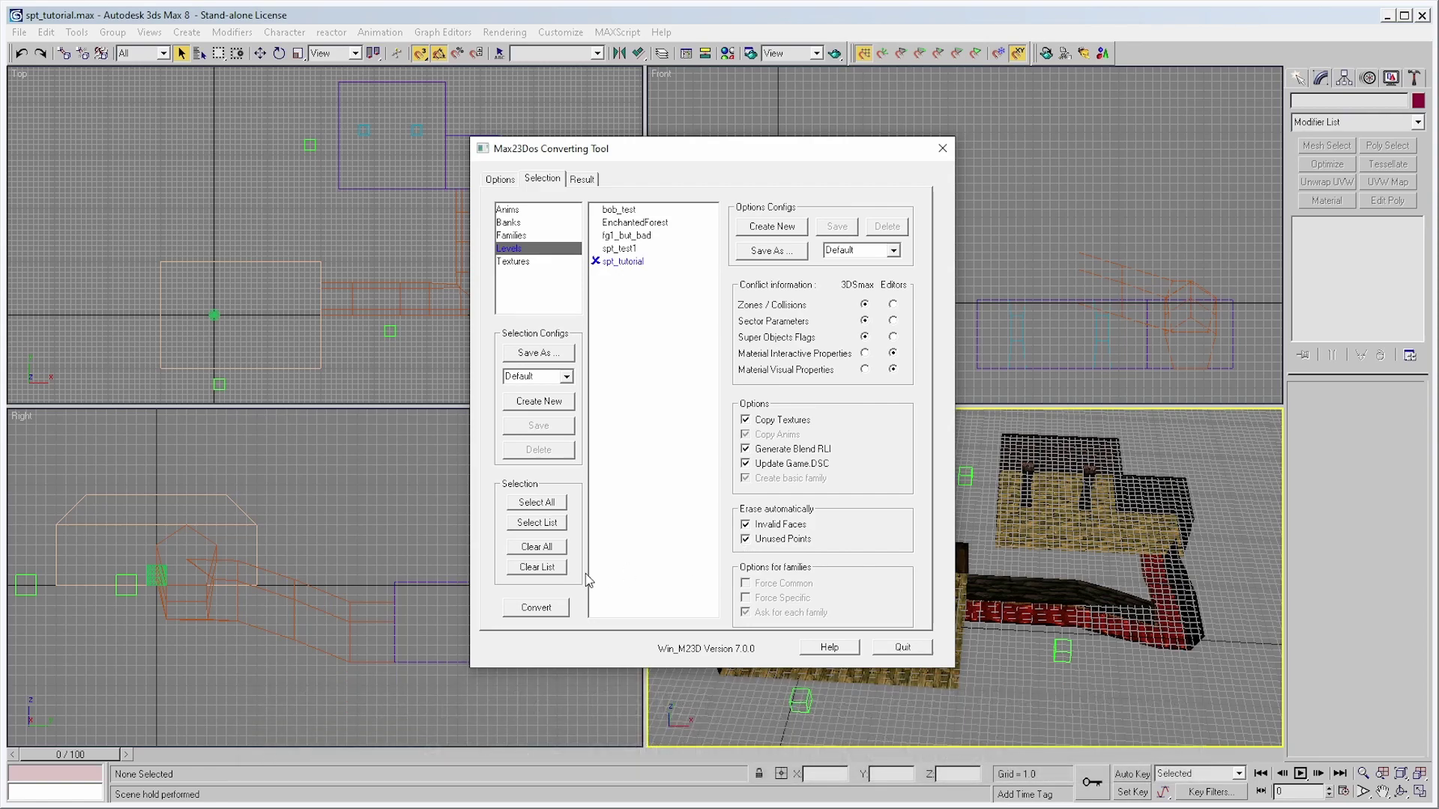
left_click(518, 610)
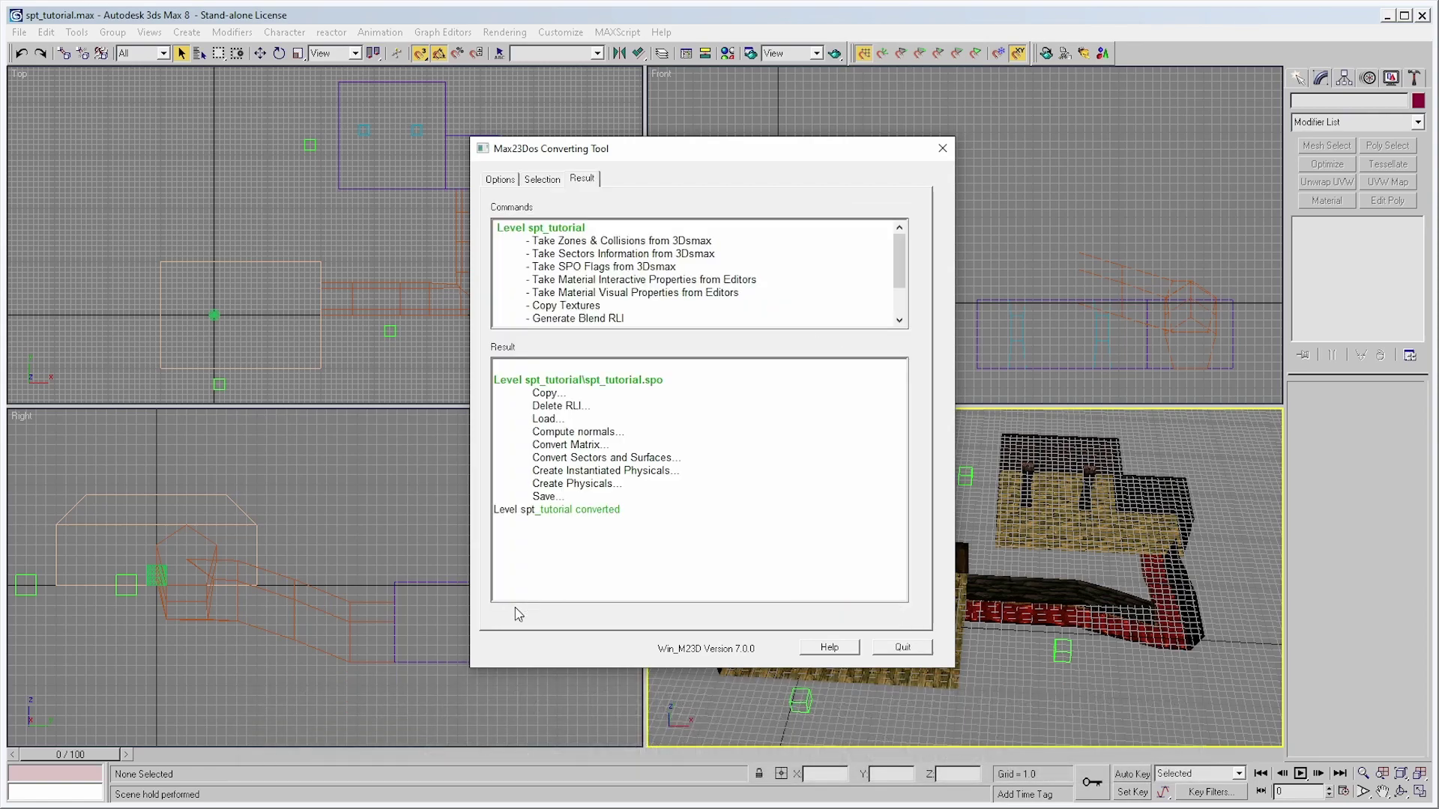
left_click_drag(626, 513, 507, 515)
left_click(517, 527)
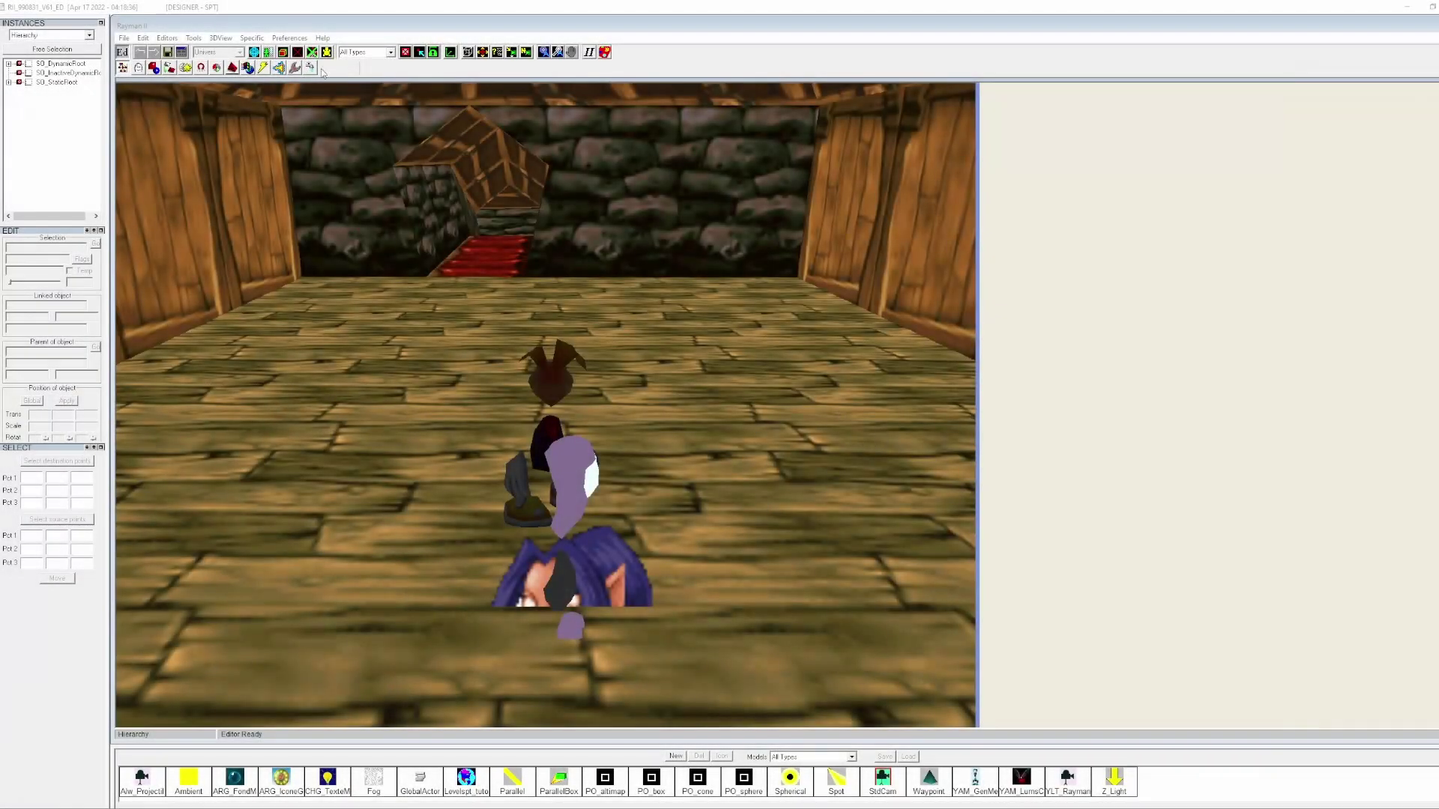
Switch to the Rayman II editor and turn off backfaces for the ceiling material in the Materials editor
left_click(572, 52)
left_click_drag(575, 600, 779, 201)
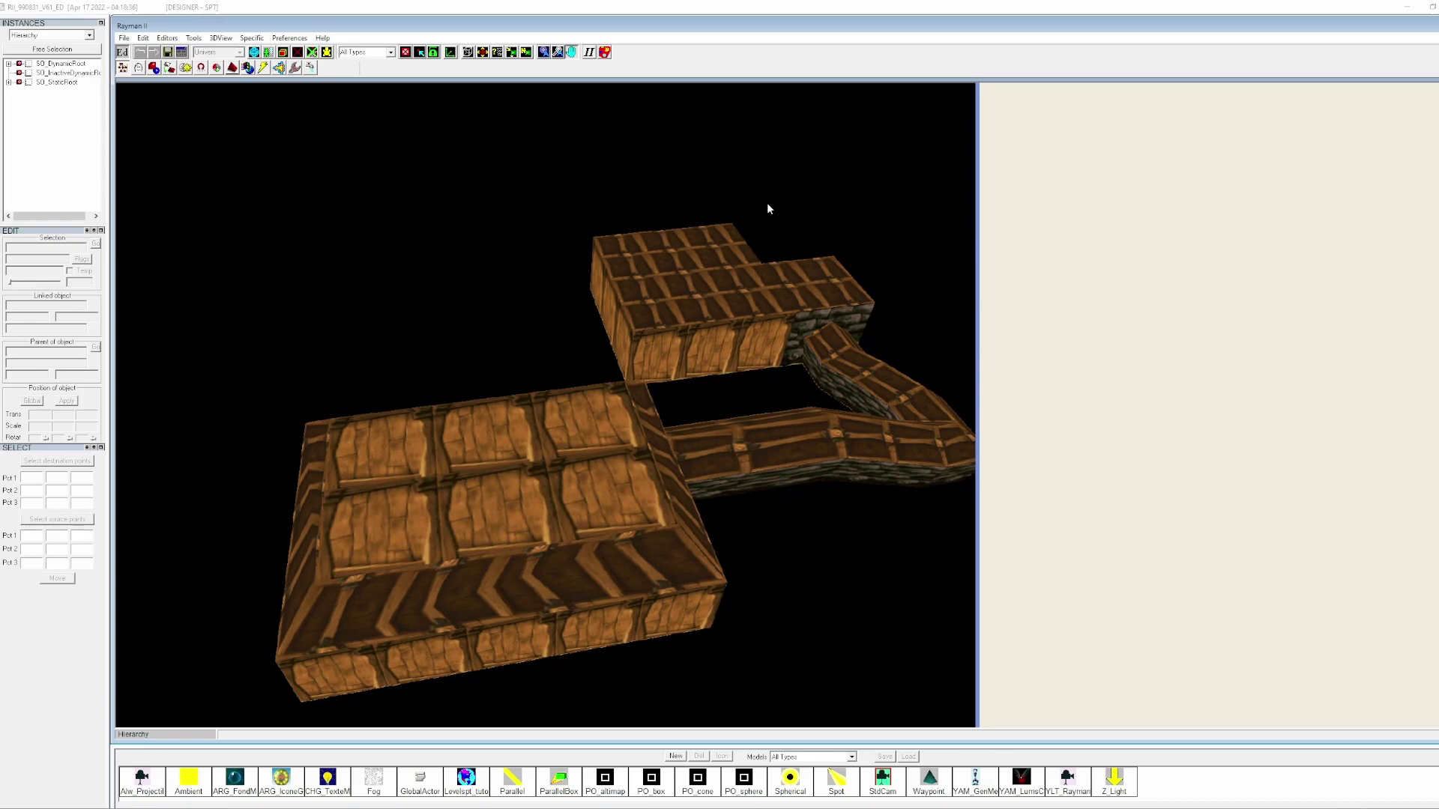
left_click(276, 68)
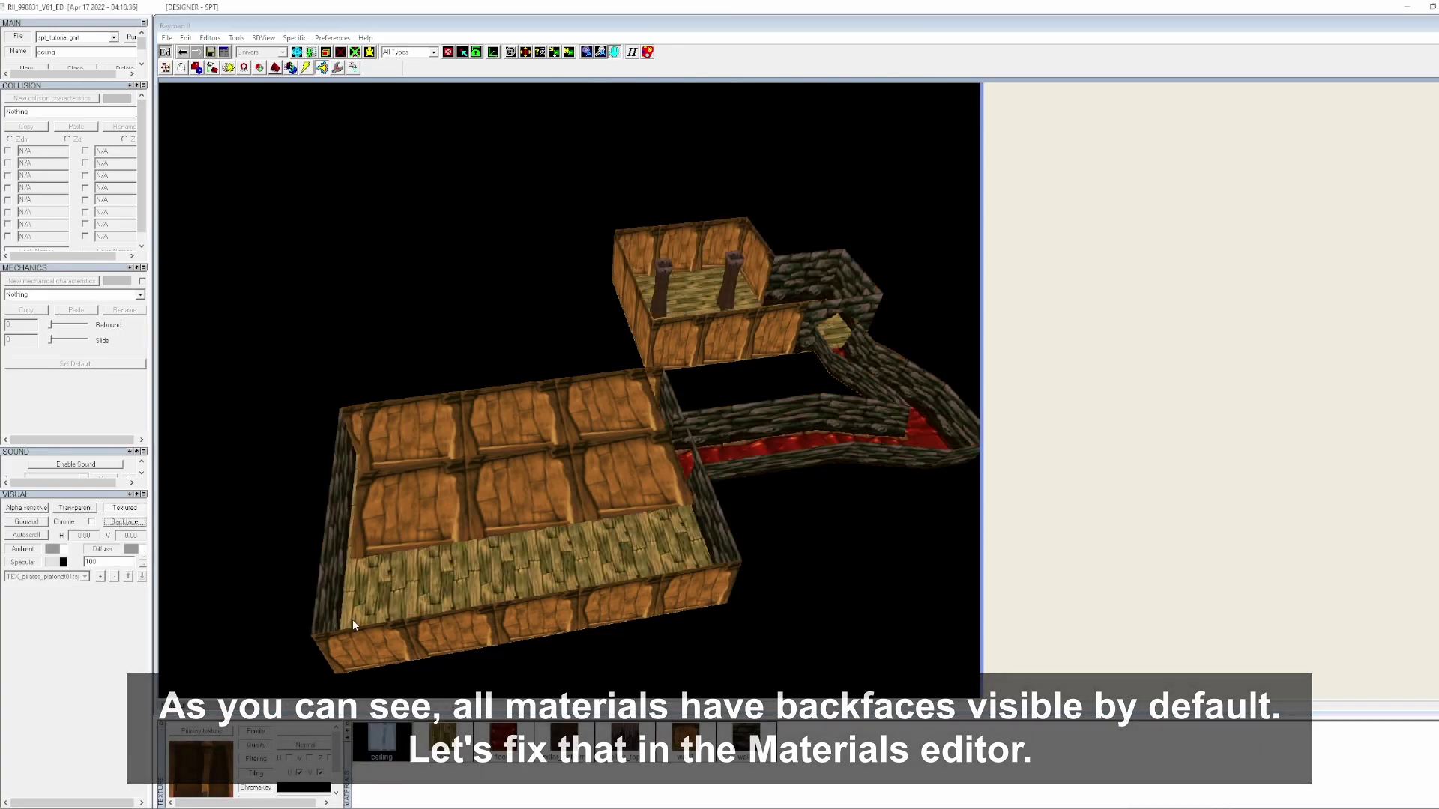
Turn off backfaces for the floor, floor2, pillar_bottom, pillar_top, wall1 and wall2 materials
left_click(450, 741)
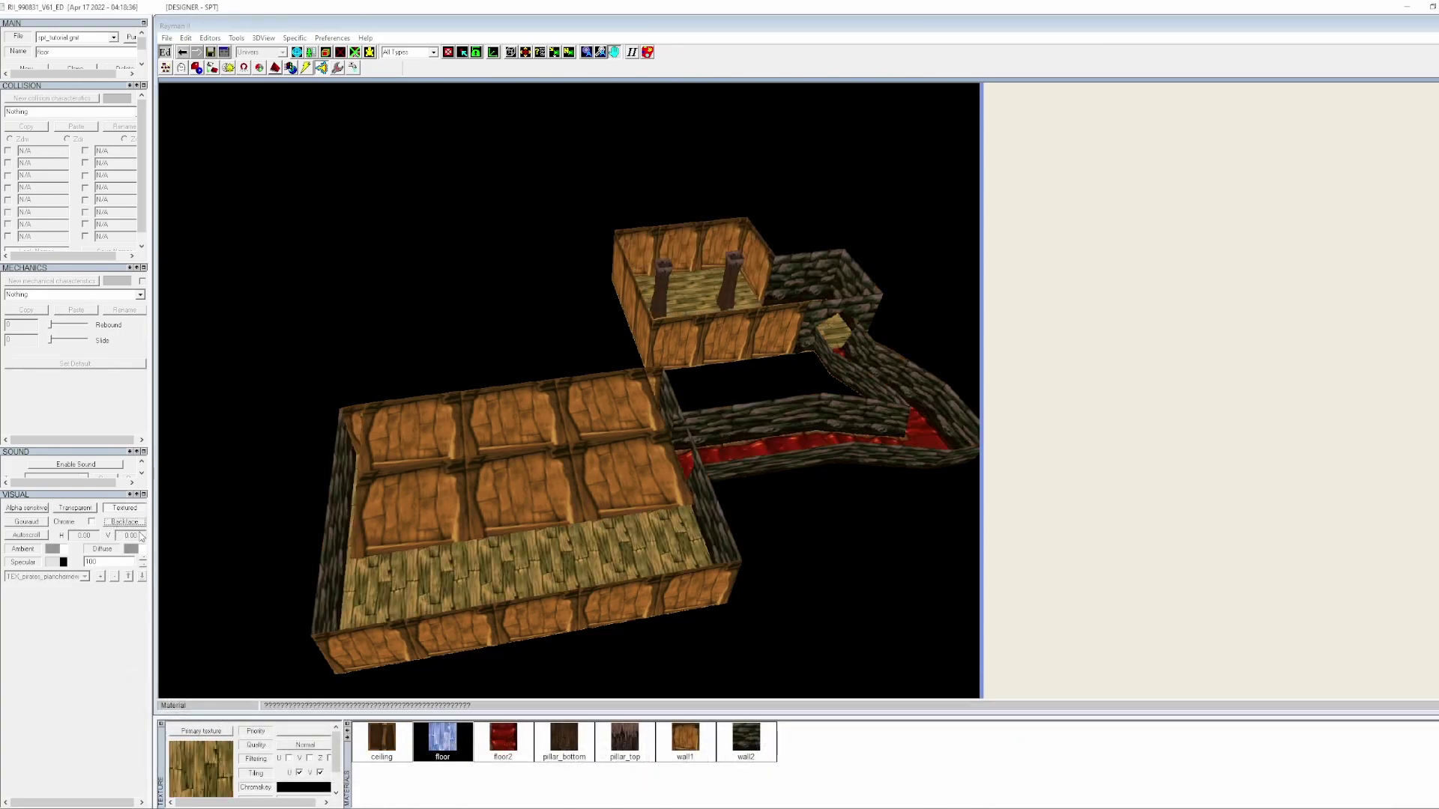
left_click(505, 740)
left_click(551, 737)
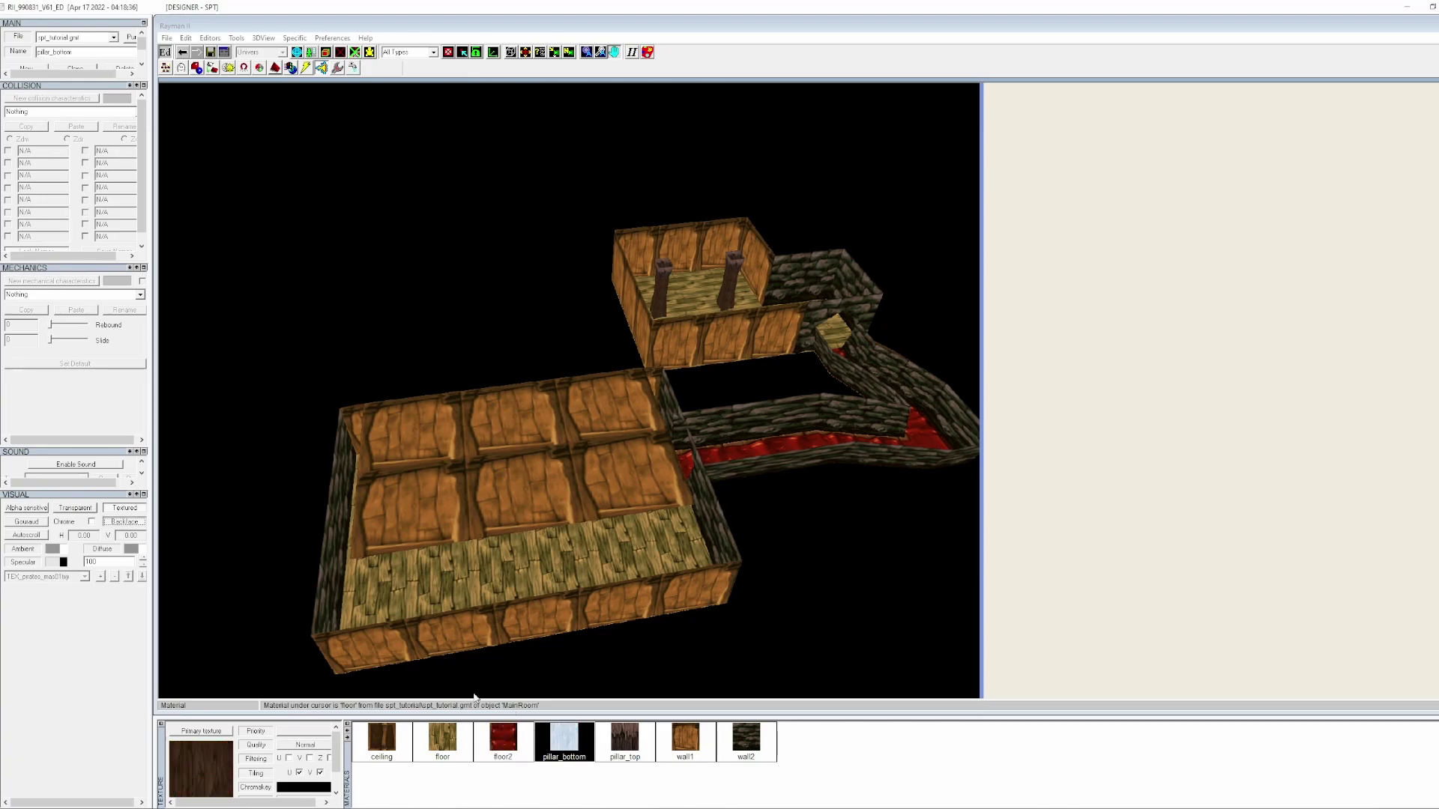
left_click(625, 740)
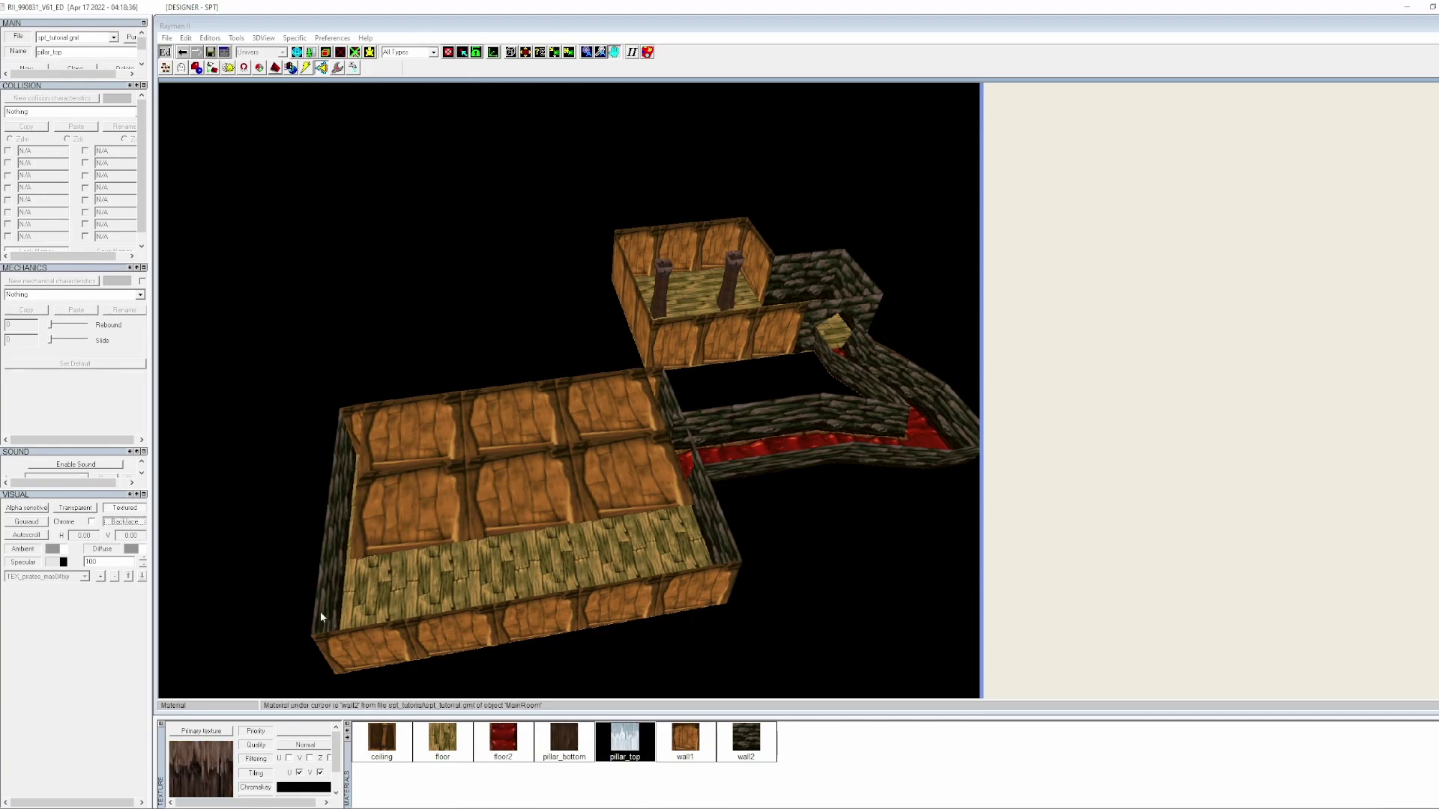
left_click(685, 738)
left_click(124, 522)
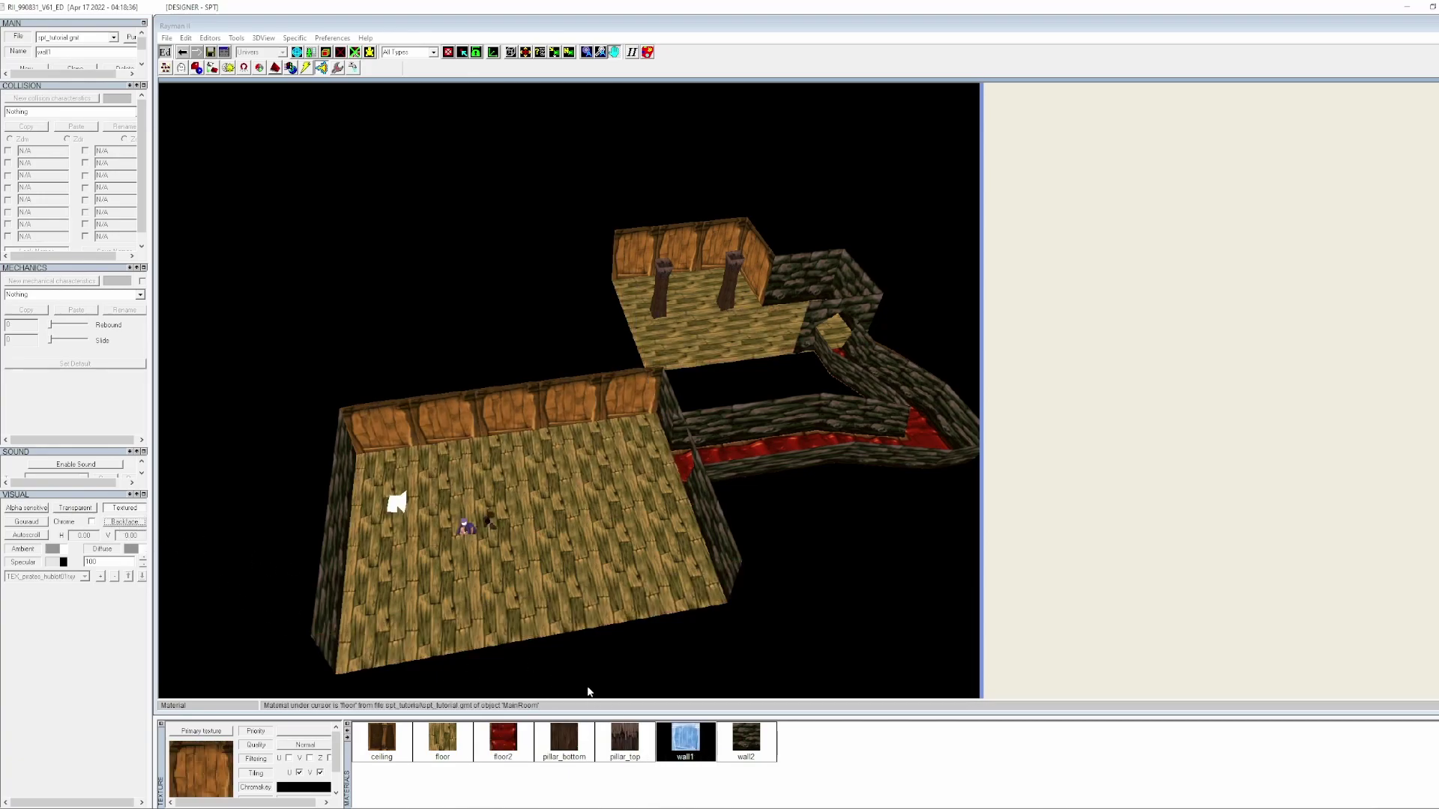
left_click(738, 741)
left_click(124, 522)
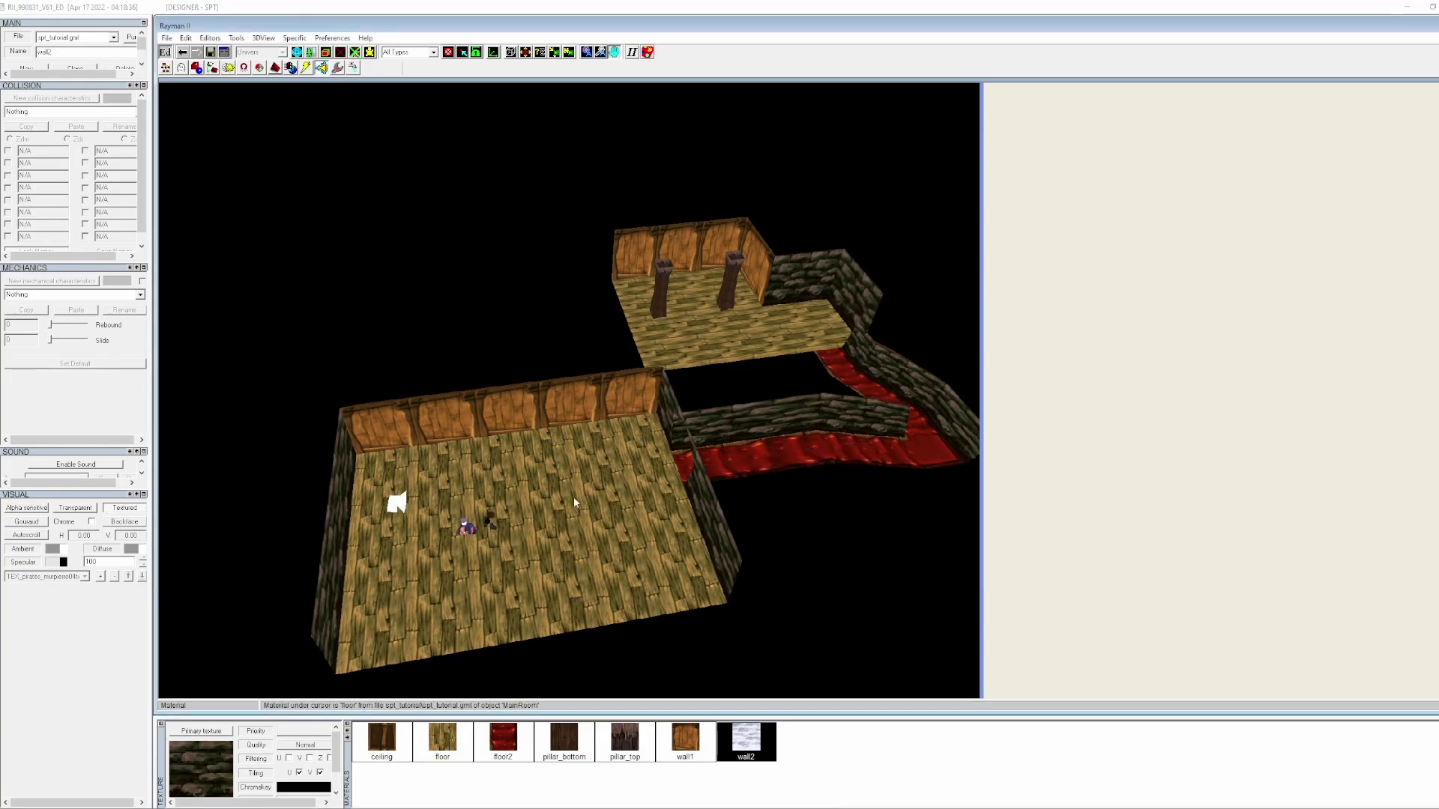
middle_click_drag(539, 497, 1169, 155)
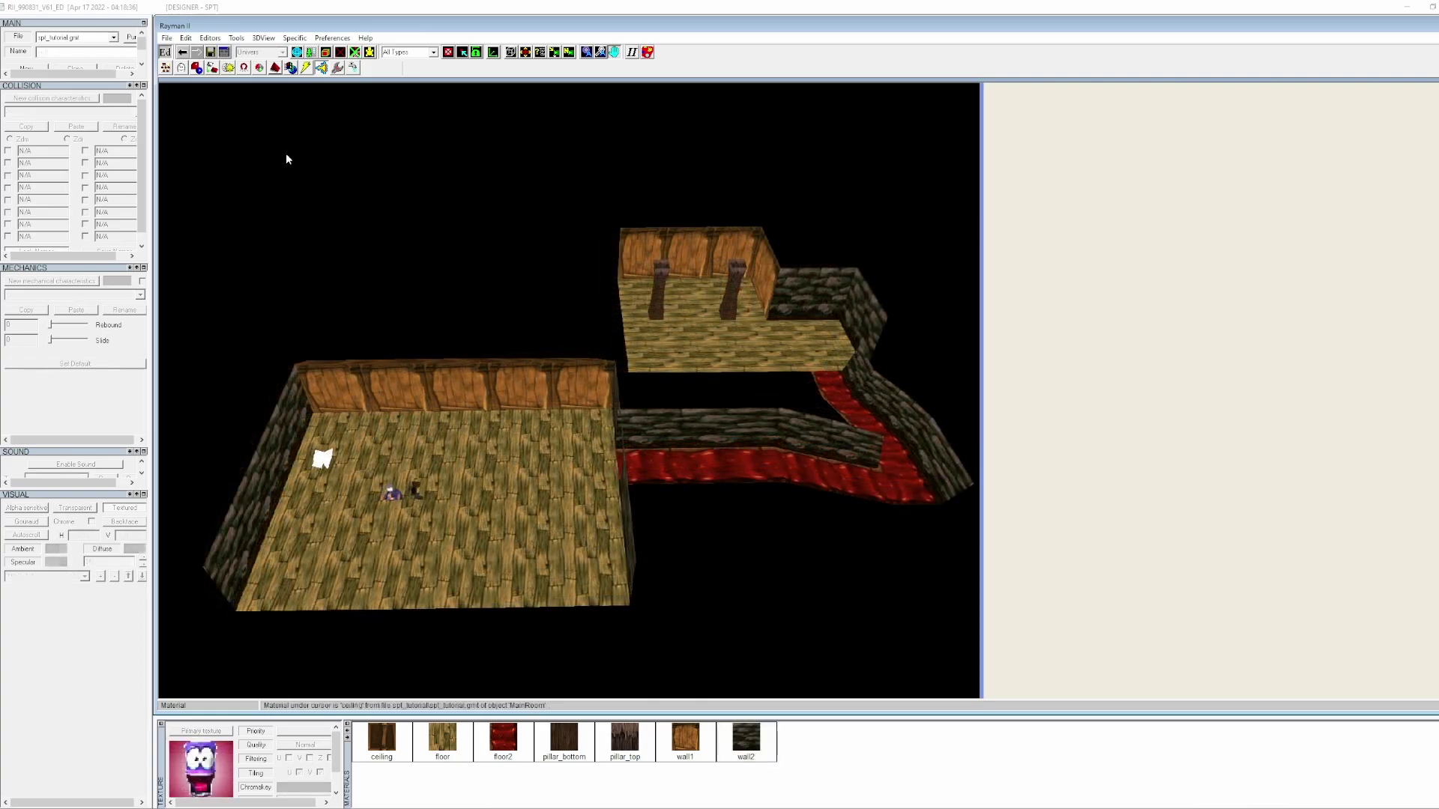
Open the Sectors editor and make sct_main the edited sector
left_click(260, 67)
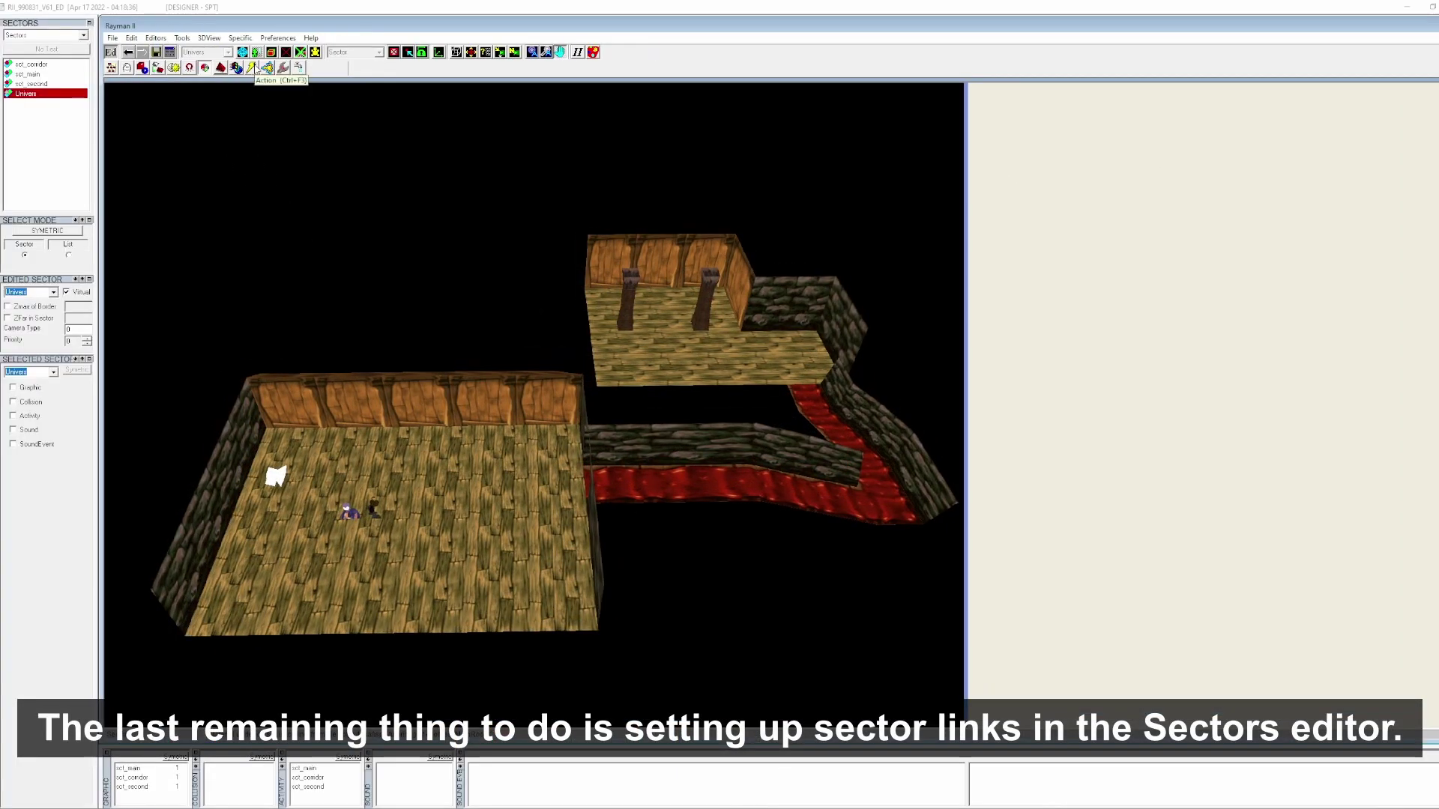
left_click(34, 65)
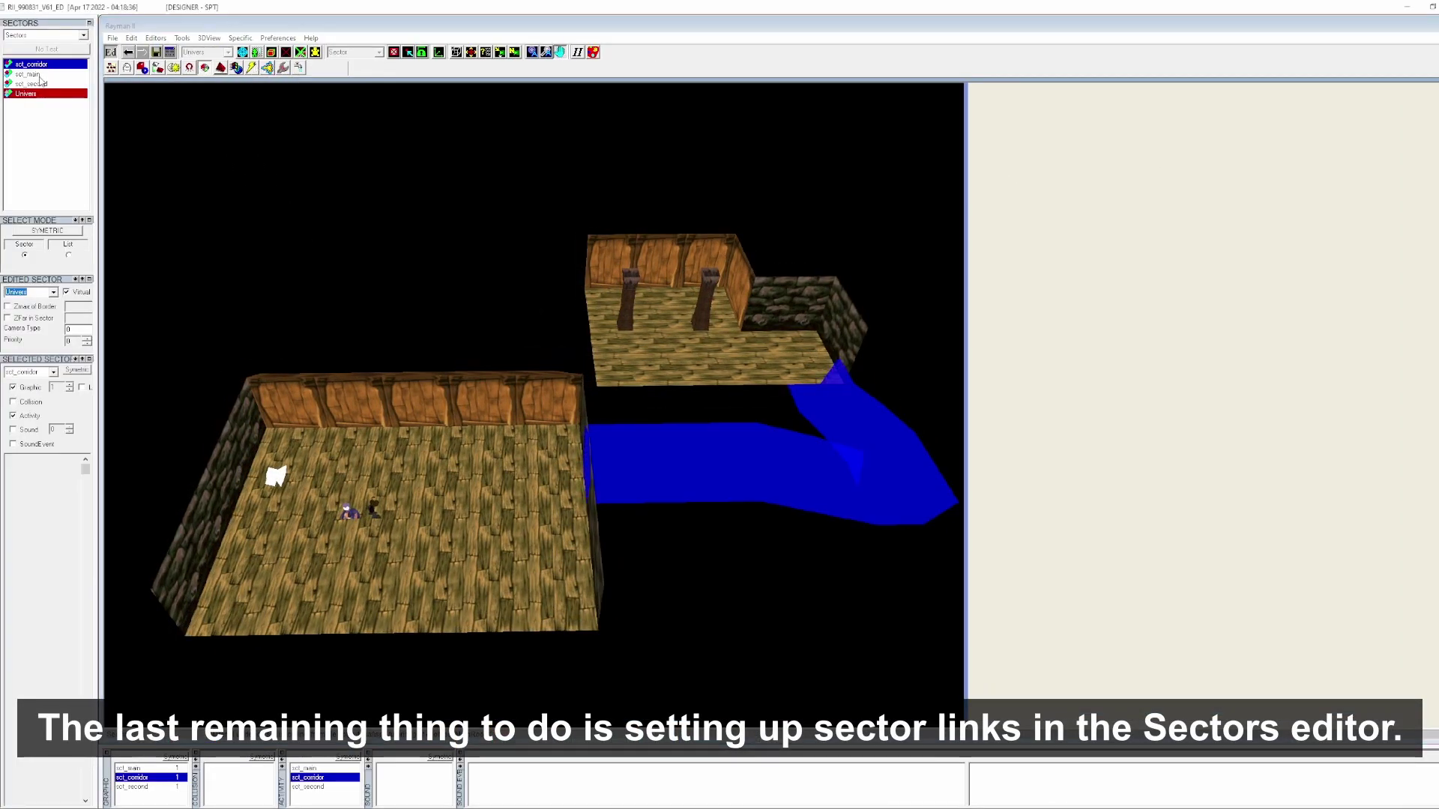
double_click(37, 66)
double_click(35, 74)
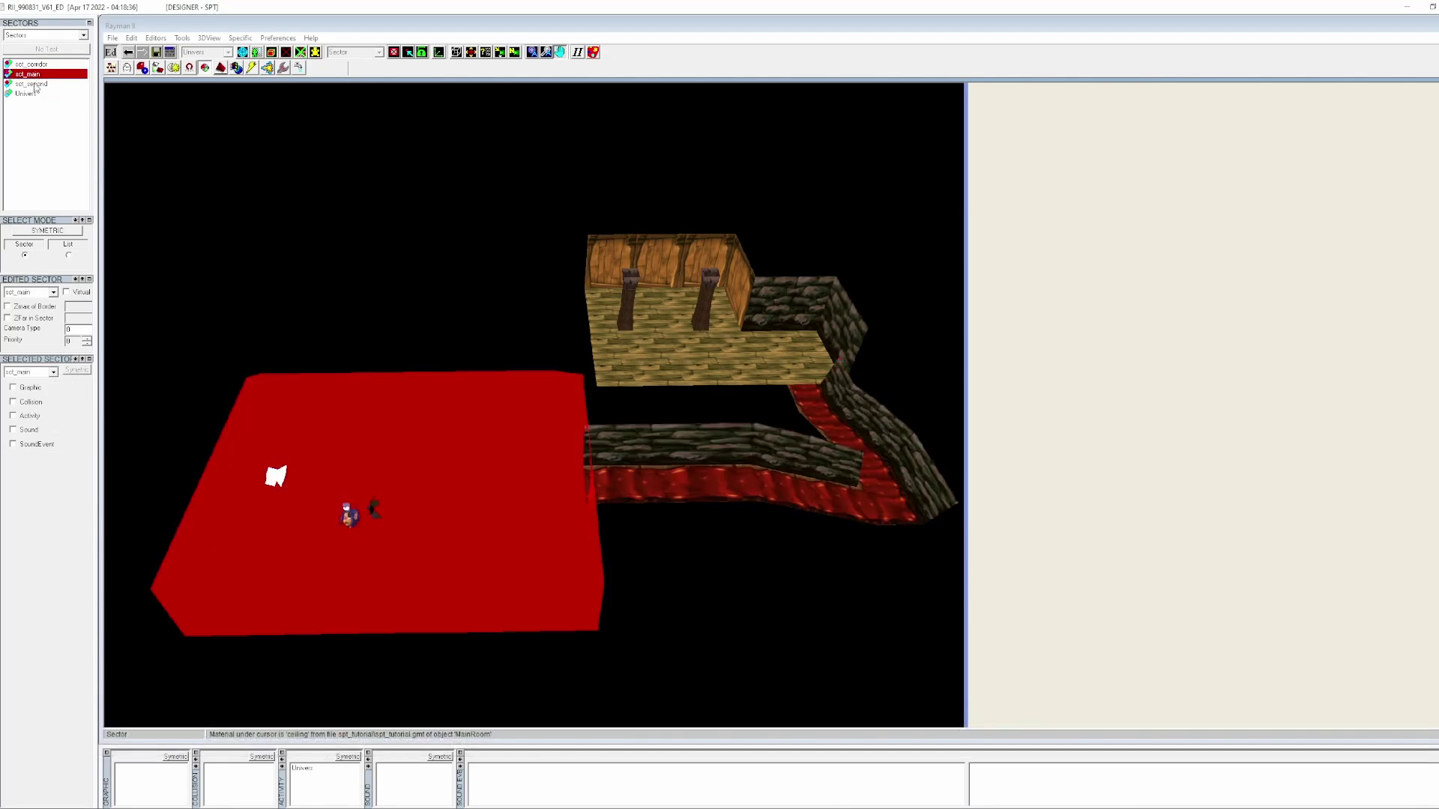
double_click(33, 84)
double_click(34, 74)
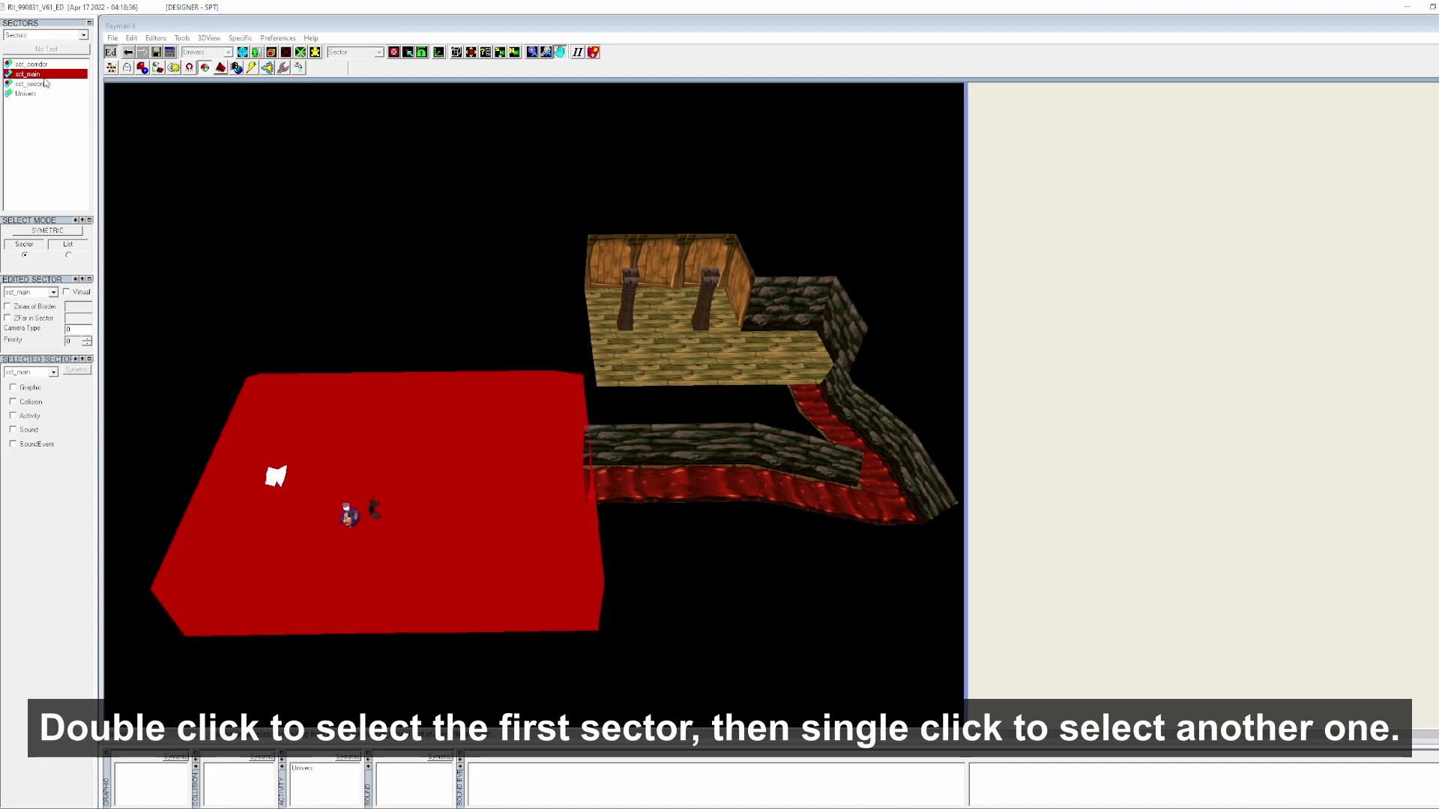
Link sct_corridor to sct_main with Graphic and Activity enabled, and mirror the link settings to the other sector
left_click(36, 65)
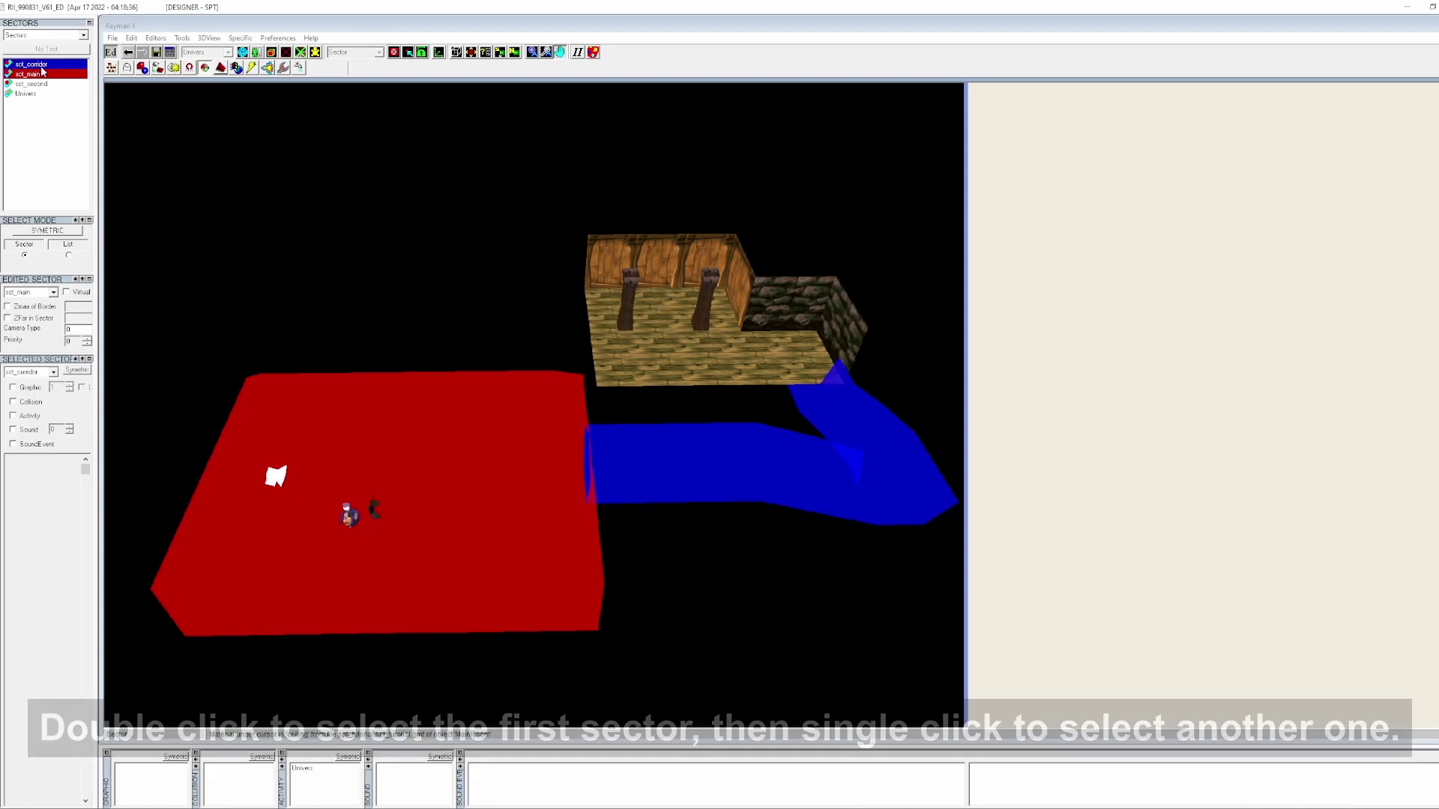
left_click(30, 389)
left_click(31, 417)
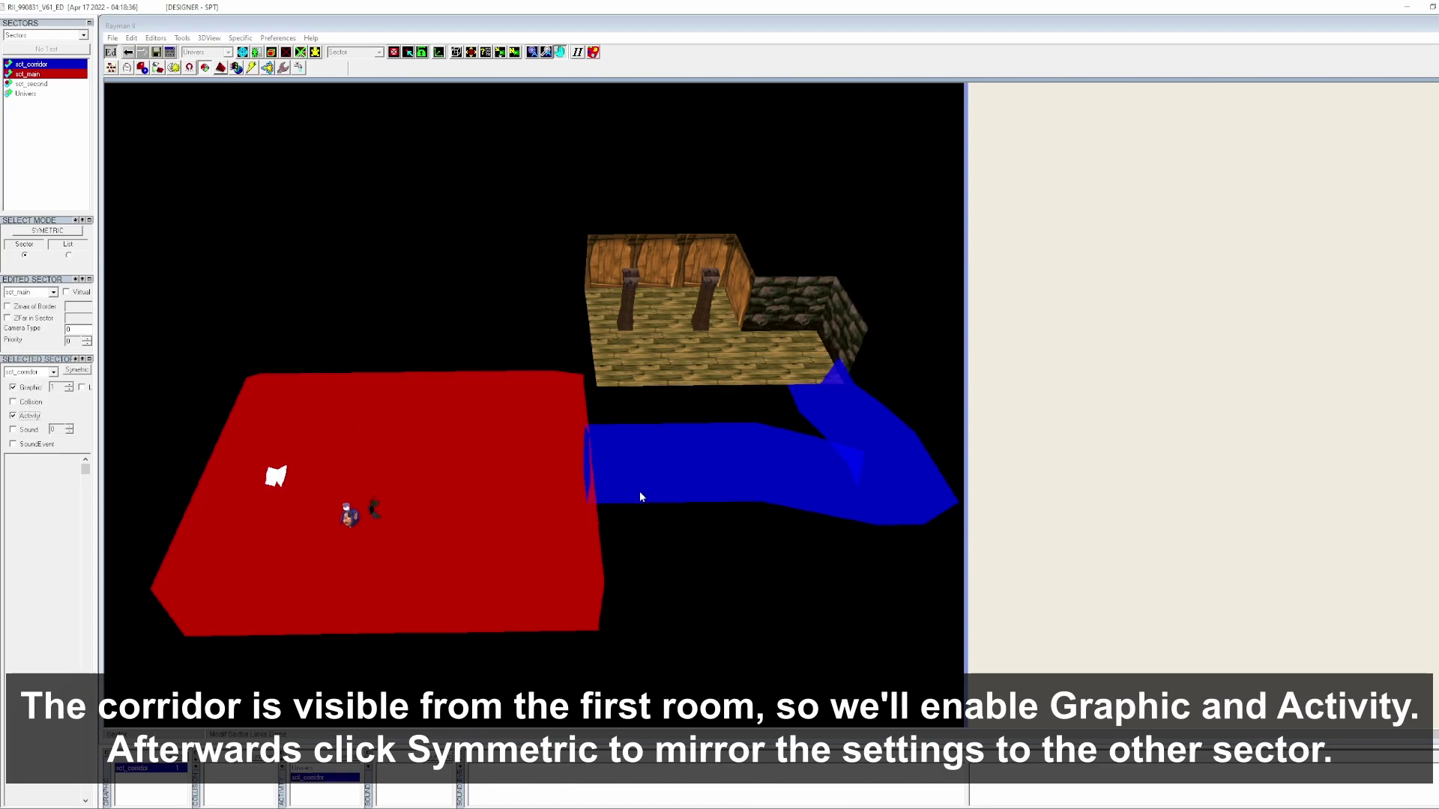
left_click(69, 371)
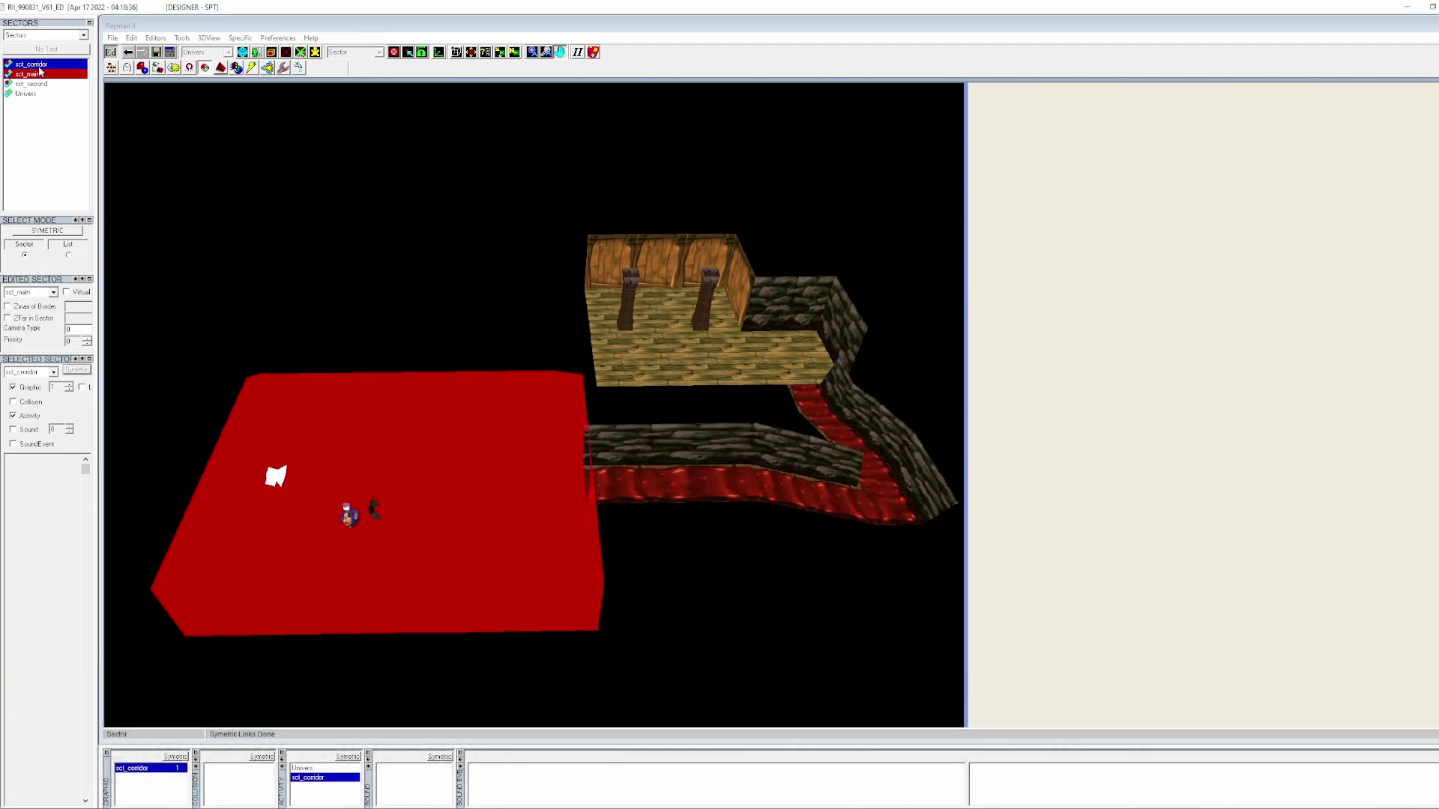
Make sct_corridor the edited sector and link sct_second to it with Graphic and Activity enabled, mirrored symmetrically
left_click(41, 72)
left_click(39, 75)
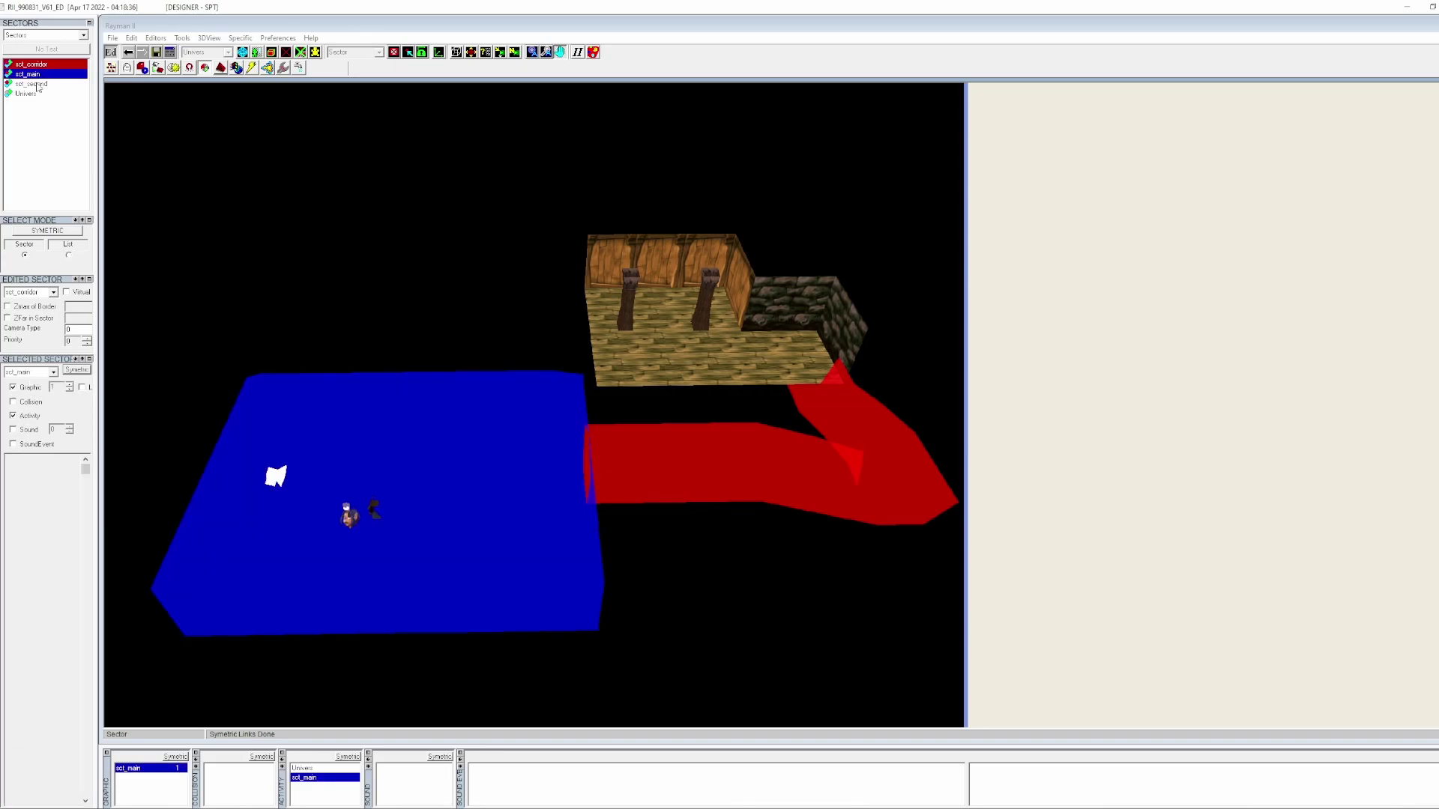
left_click(36, 84)
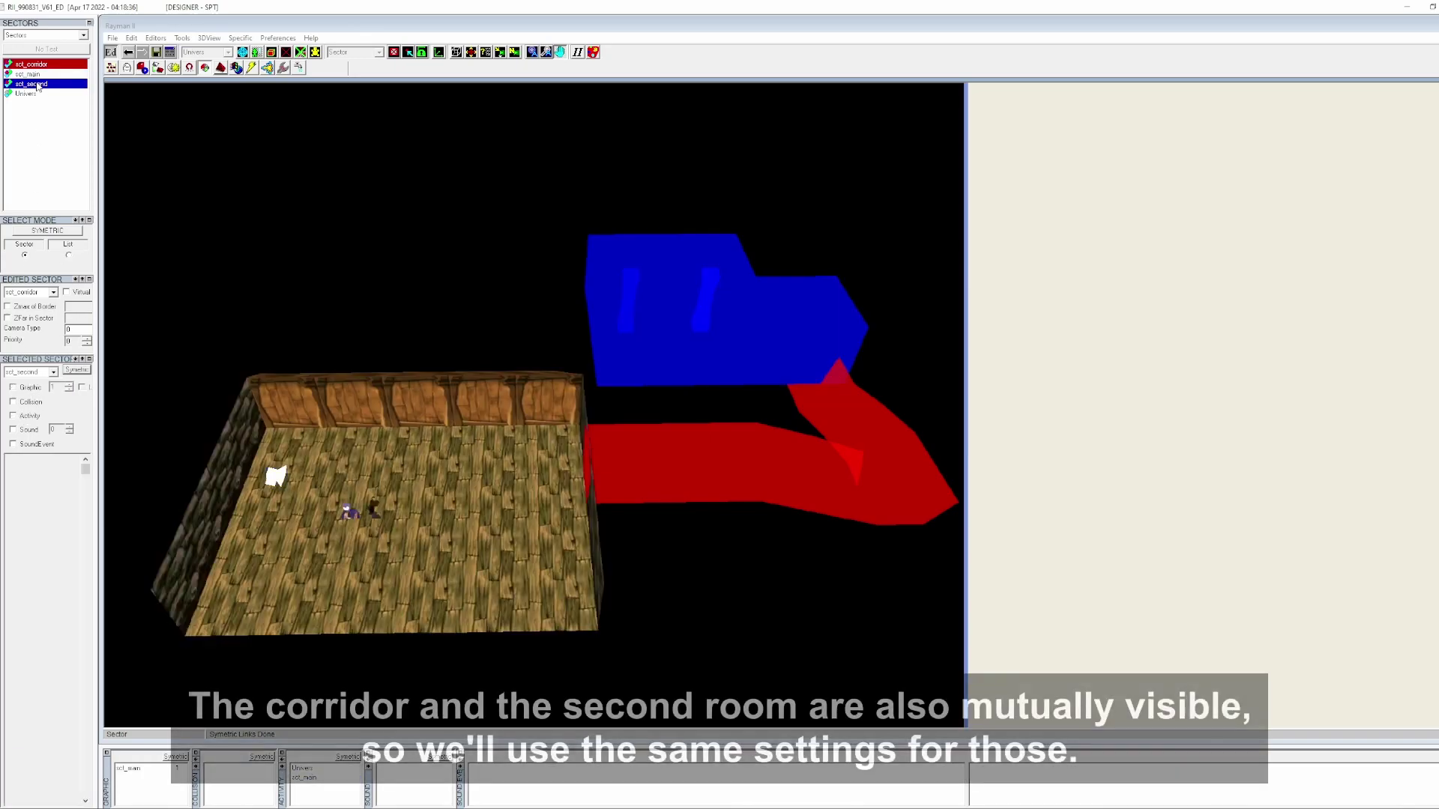
left_click(30, 388)
left_click(28, 417)
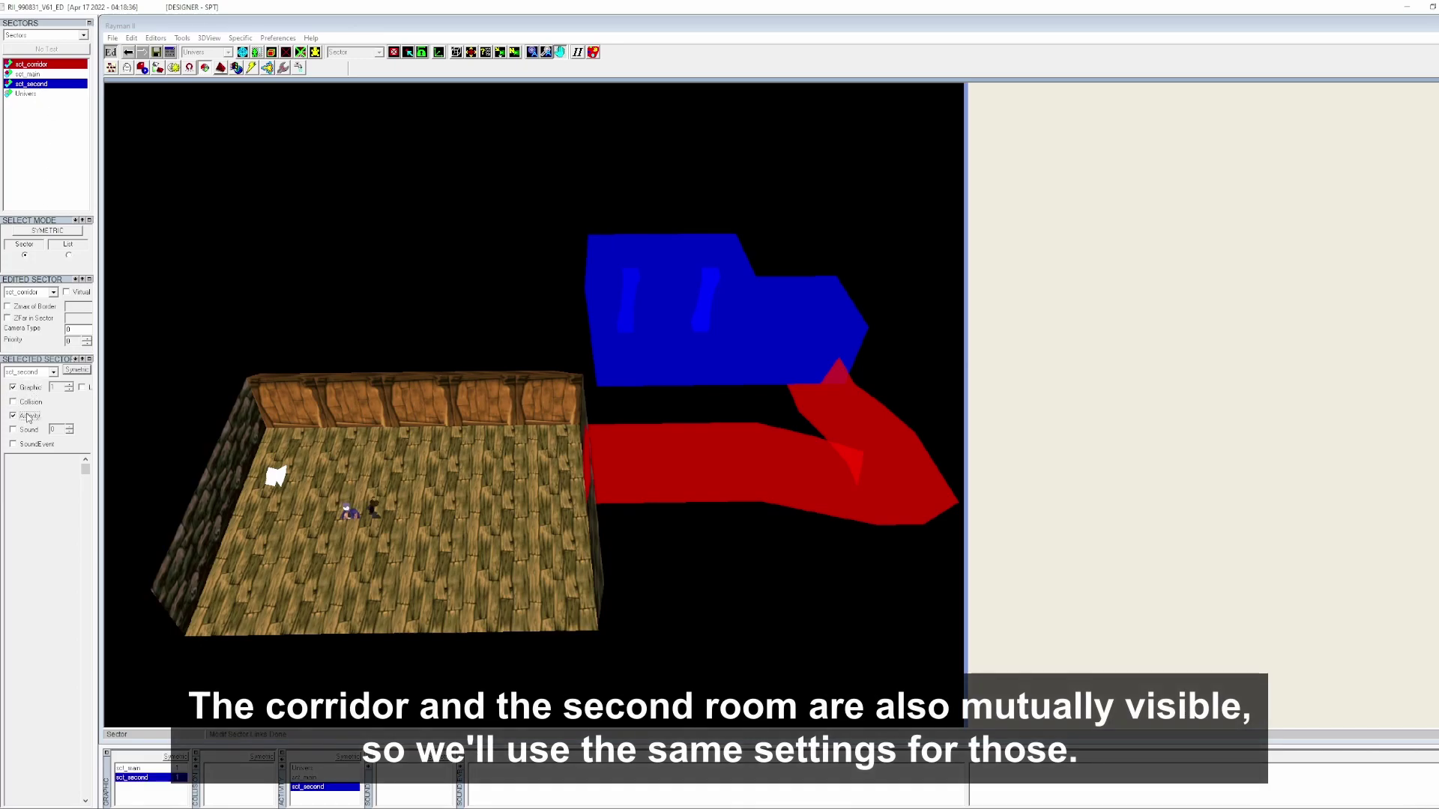
left_click(80, 372)
Make sct_main the edited sector and check its link options for sct_second, leaving them all disabled
left_click(38, 76)
left_click(38, 76)
double_click(39, 75)
left_click(38, 87)
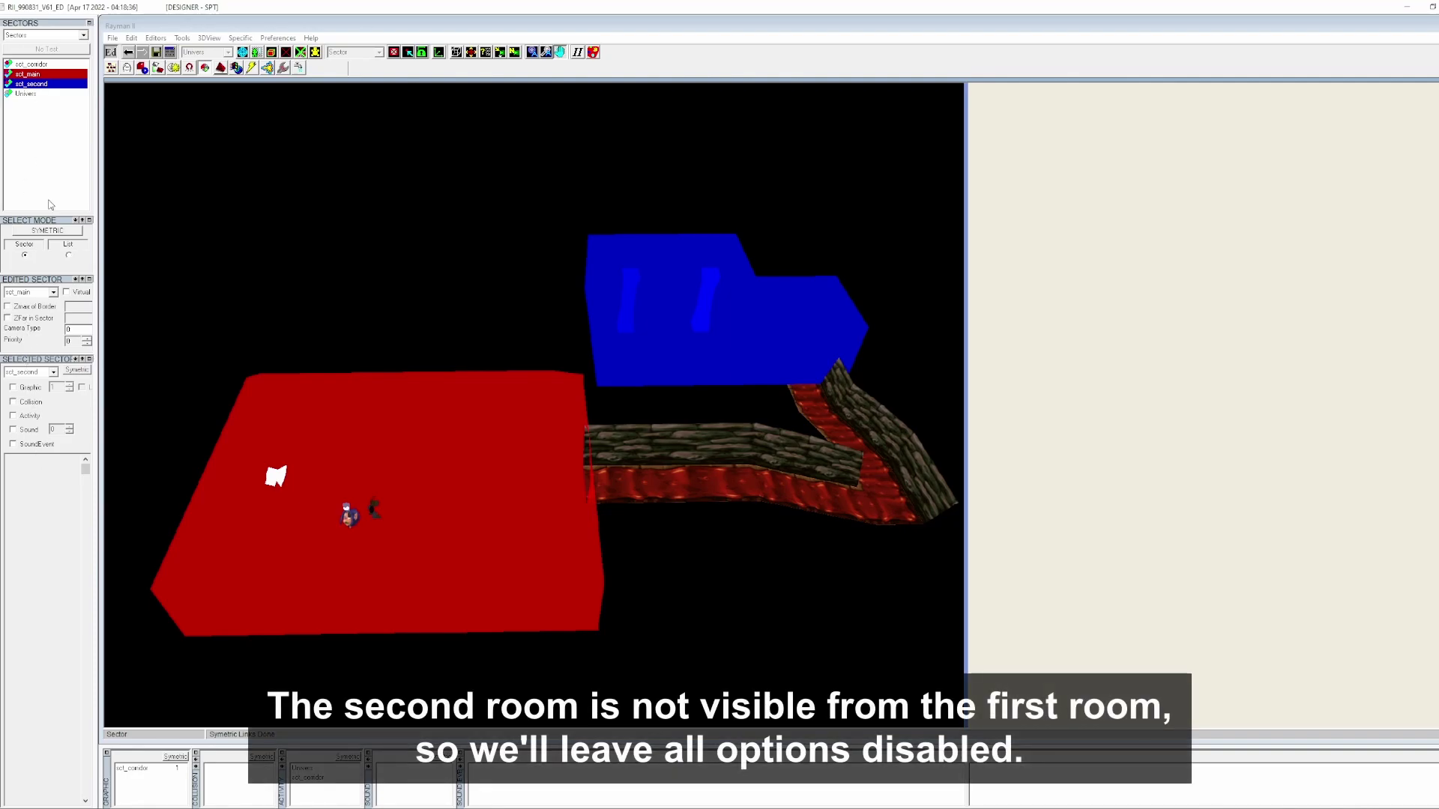
left_click(49, 84)
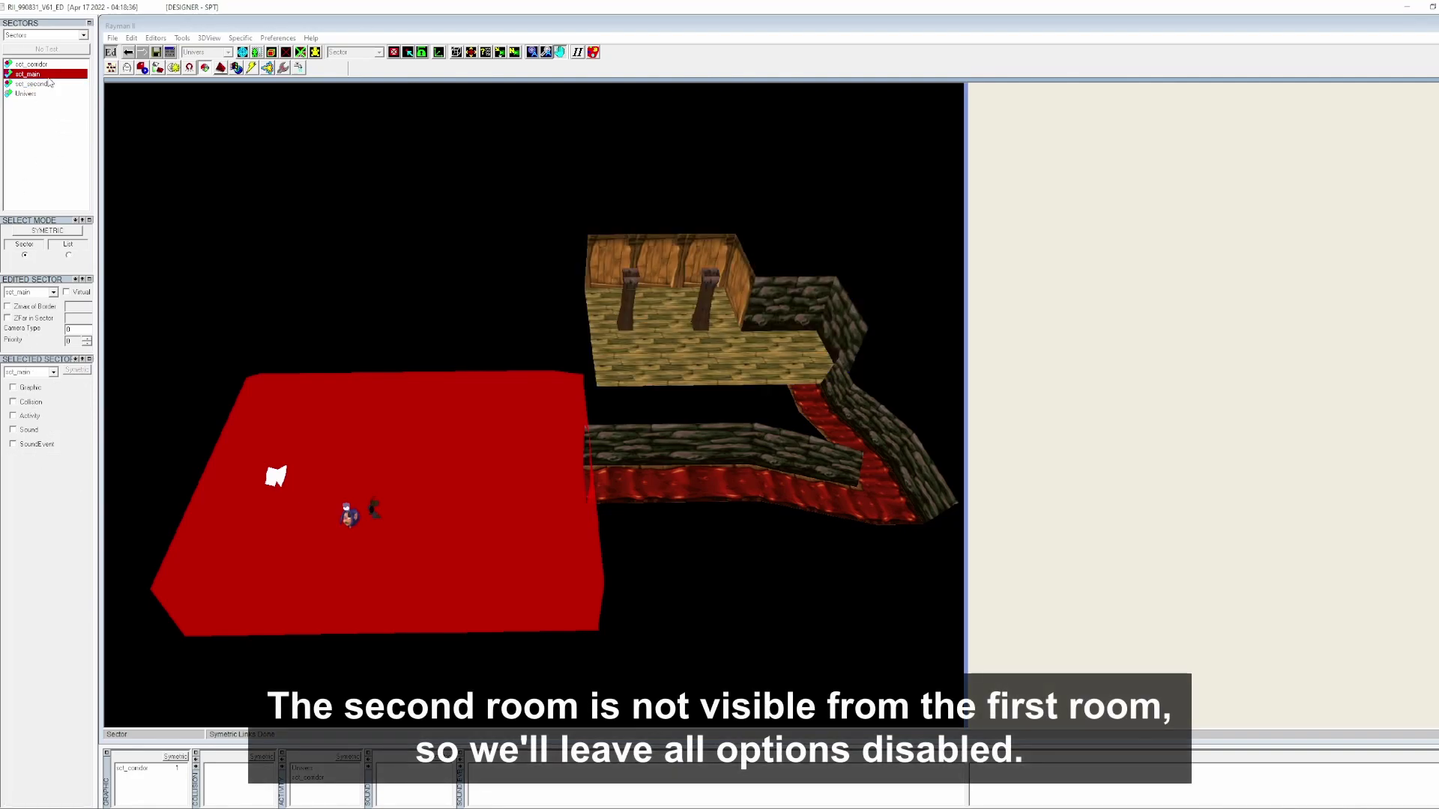
Switch from the Sectors editor to the Actor editor
left_click(112, 69)
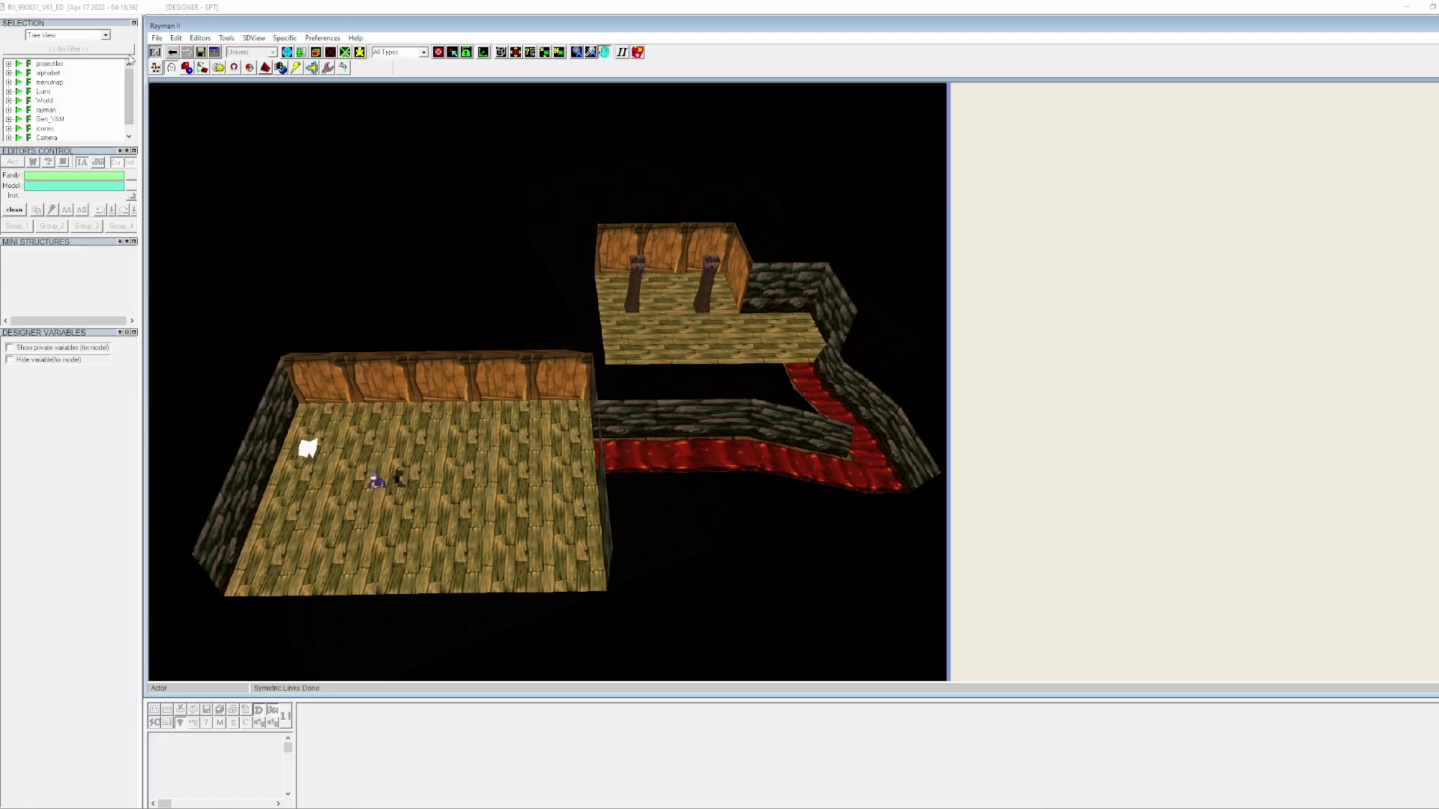